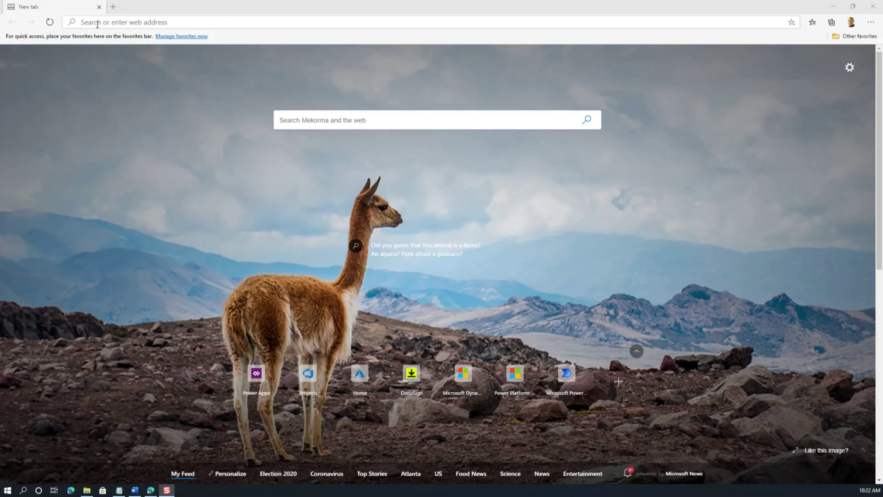
Step: Load the mekorma Azure DevOps organization and go to the alm-powerapps project's Pipelines page
{"action": "left_click", "coordinate": [129, 24]}
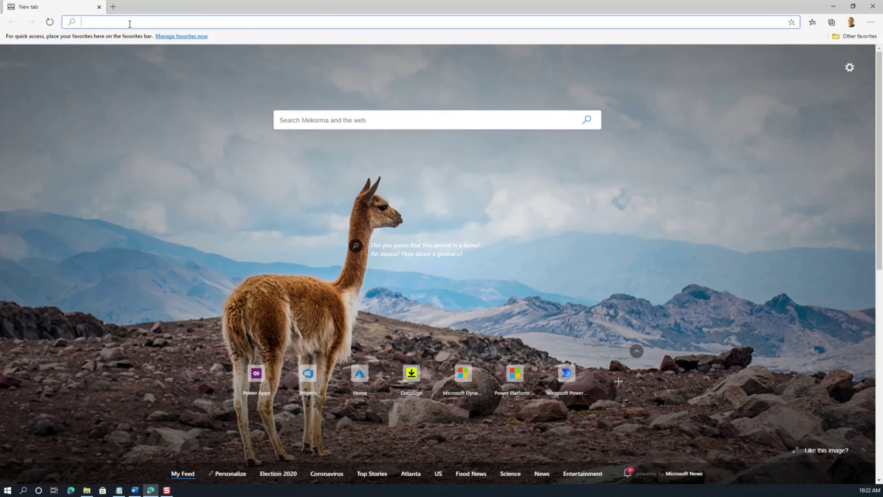
{"action": "type", "text": "mekorma.visualstudio.com"}
{"action": "key", "text": "Return"}
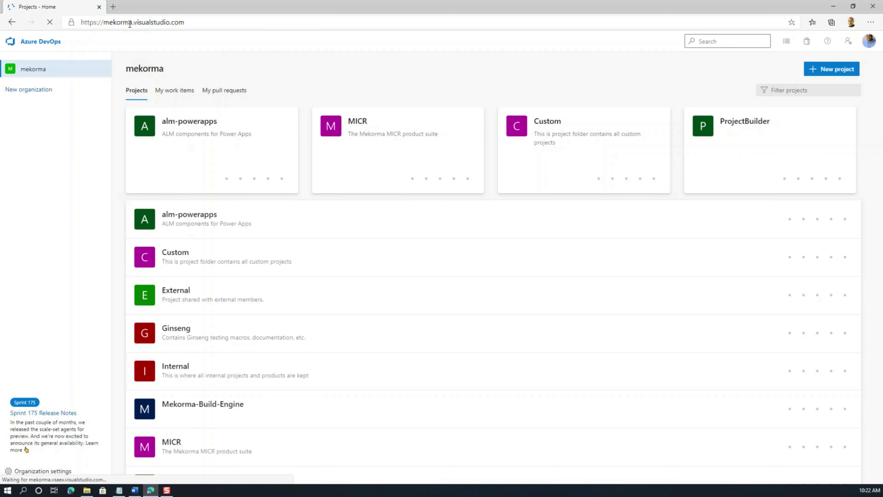
{"action": "left_click", "coordinate": [190, 218]}
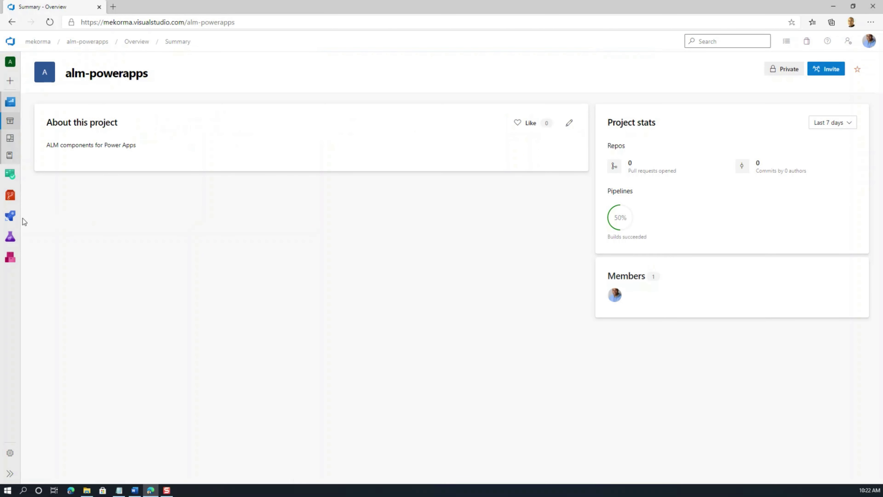
{"action": "left_click", "coordinate": [10, 219]}
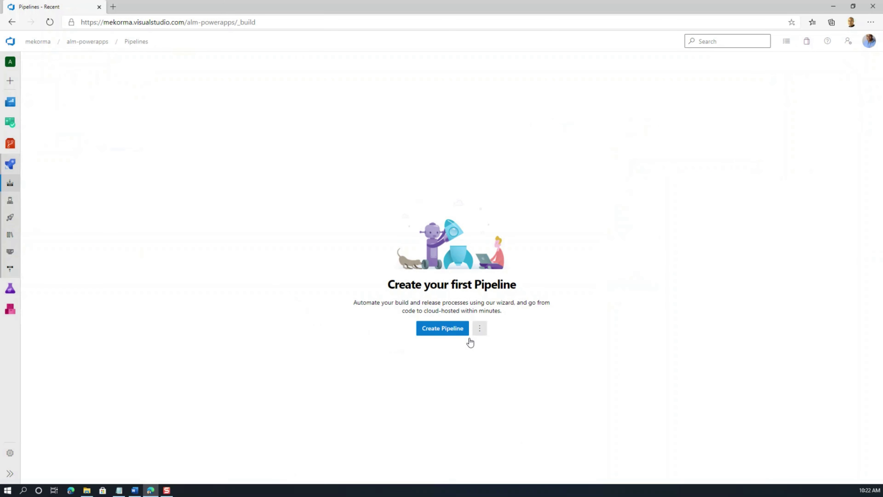
Step: Create a classic-editor build pipeline from an empty job on the alm-powerapps repo's master branch
{"action": "left_click", "coordinate": [444, 328]}
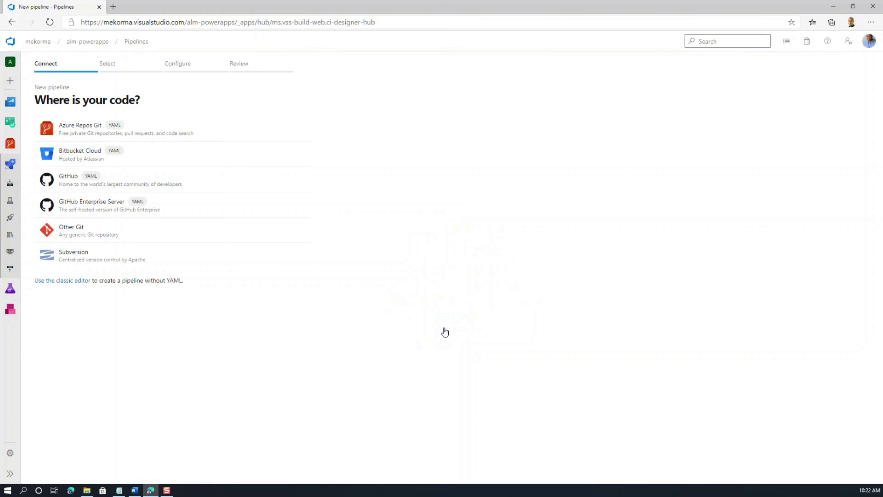
{"action": "left_click", "coordinate": [58, 282]}
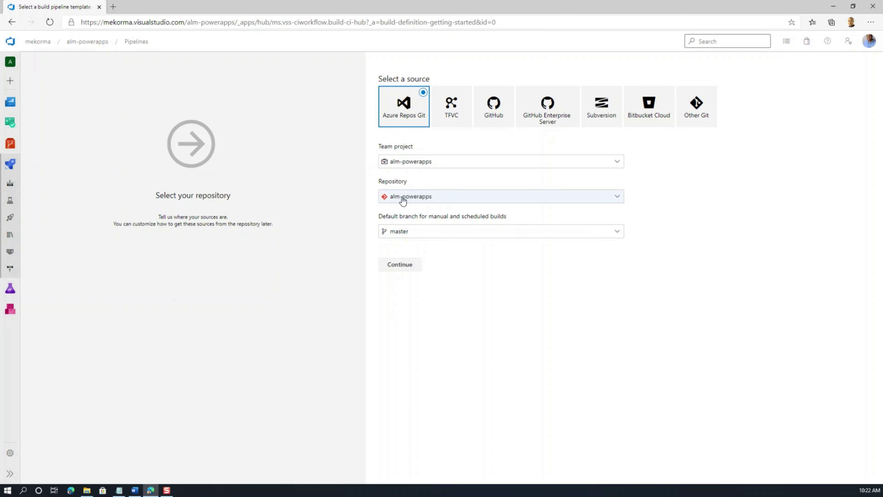
{"action": "left_click", "coordinate": [412, 268]}
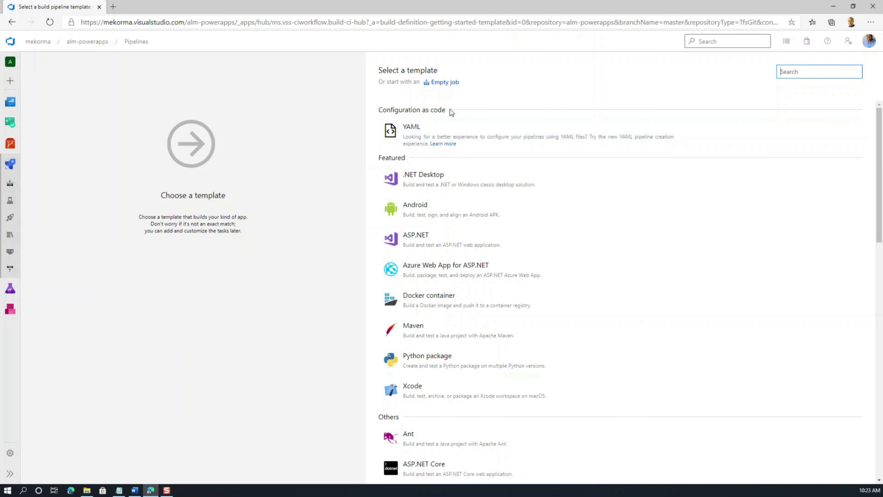
{"action": "left_click", "coordinate": [450, 85]}
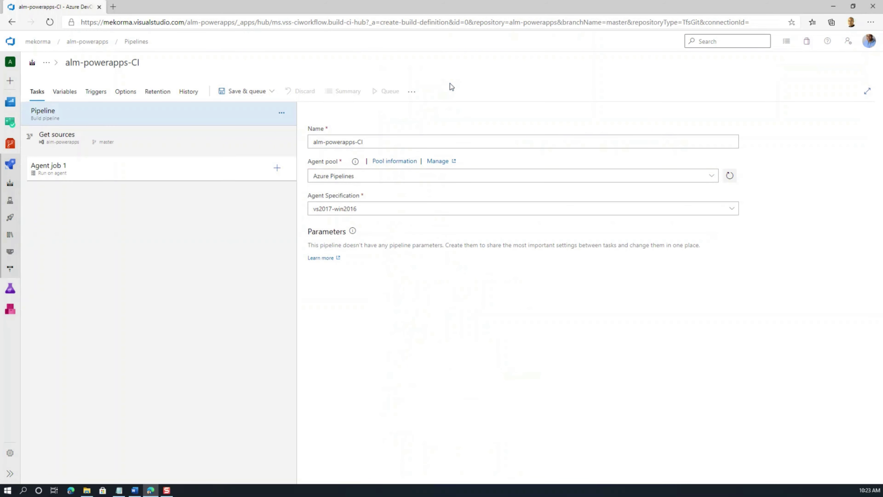
Step: Rename the pipeline to 'Export from Development'
{"action": "left_click", "coordinate": [392, 142]}
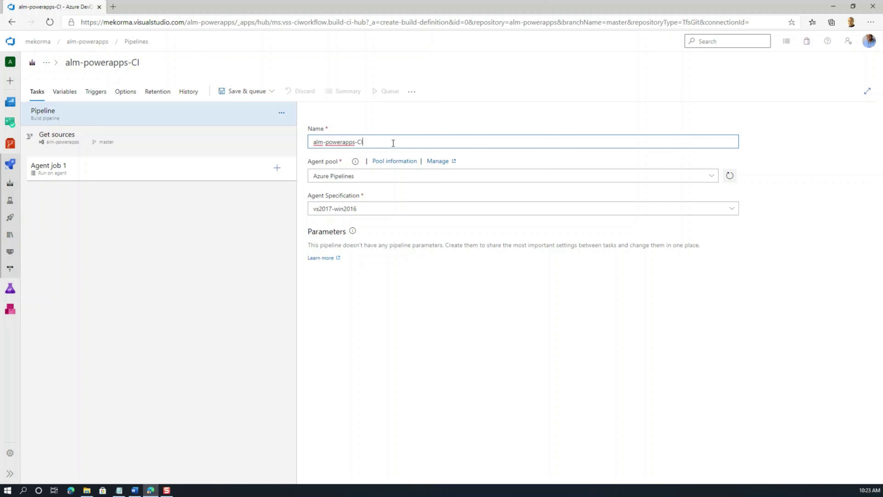
{"action": "left_click_drag", "start_coordinate": [393, 143], "coordinate": [315, 143]}
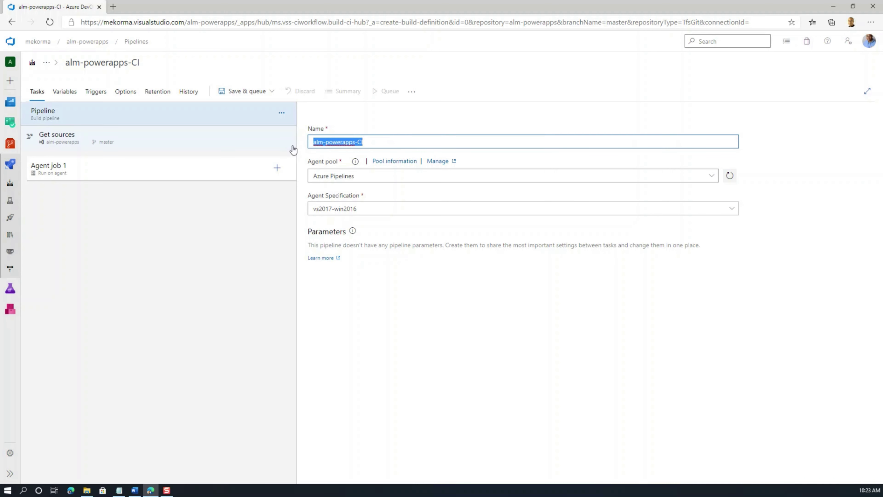
{"action": "type", "text": "Export from Development"}
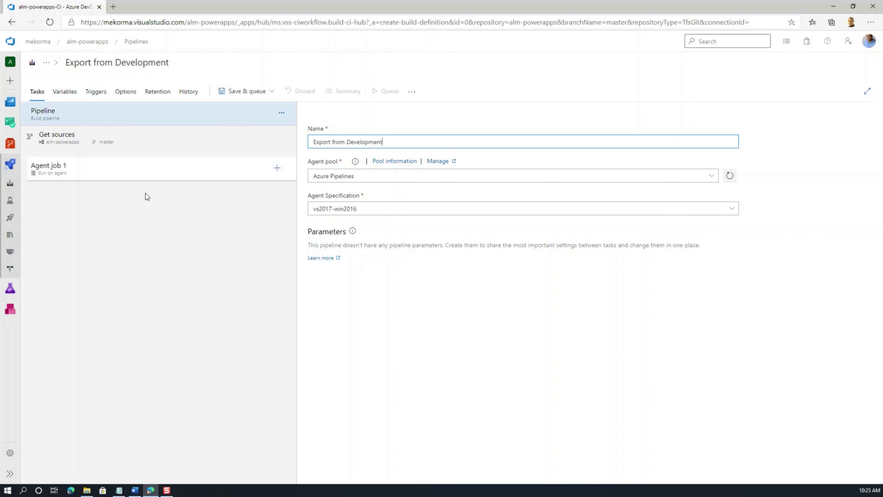
Step: Rename Agent job 1 to 'Build Development Pipeline' and allow scripts to access the OAuth token
{"action": "left_click", "coordinate": [93, 176]}
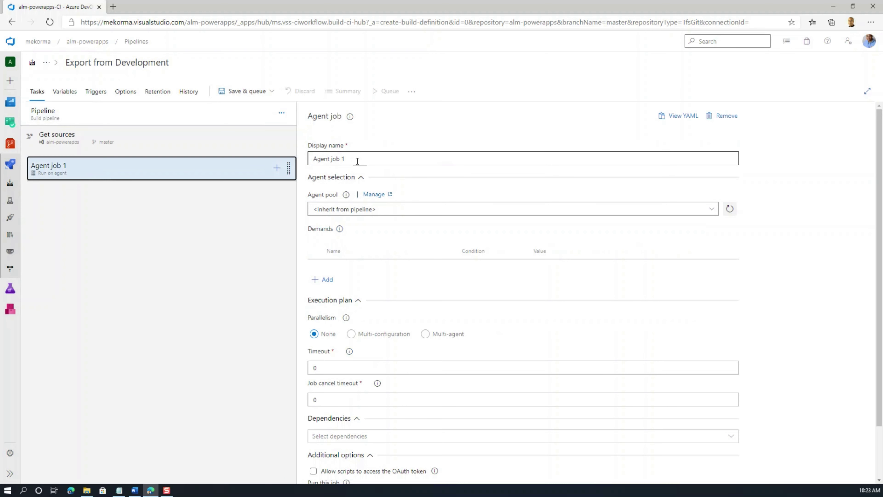
{"action": "left_click_drag", "start_coordinate": [357, 161], "coordinate": [290, 156]}
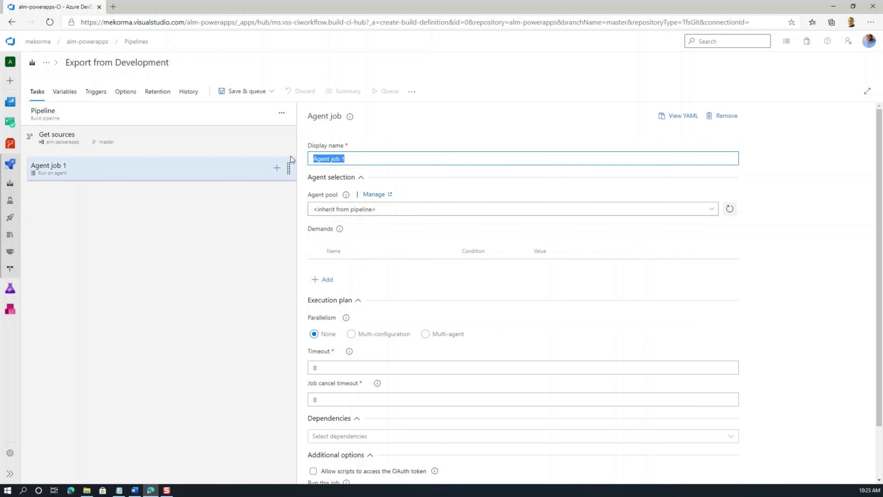
{"action": "type", "text": "Build Development Pipeline"}
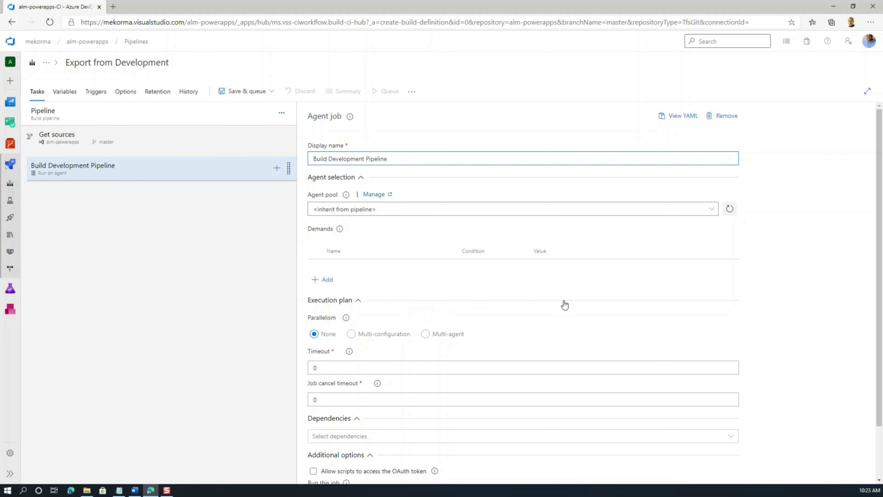
{"action": "left_click_drag", "start_coordinate": [878, 277], "coordinate": [879, 327]}
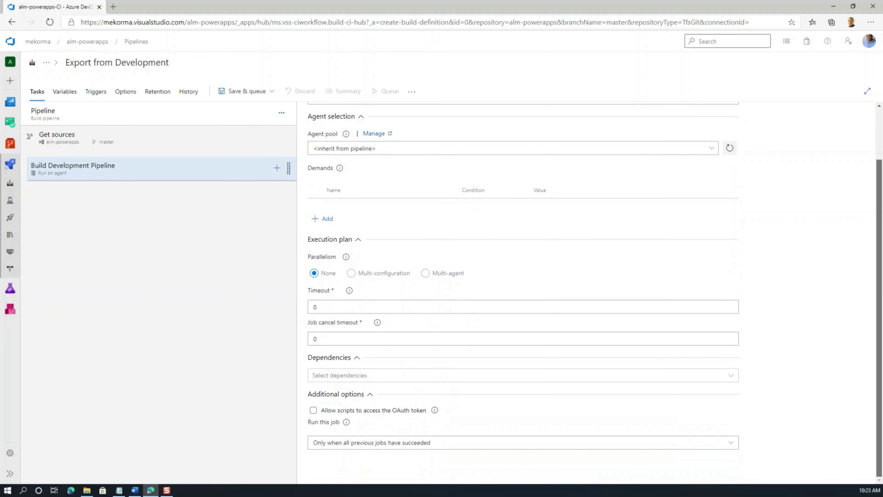
{"action": "left_click", "coordinate": [313, 411]}
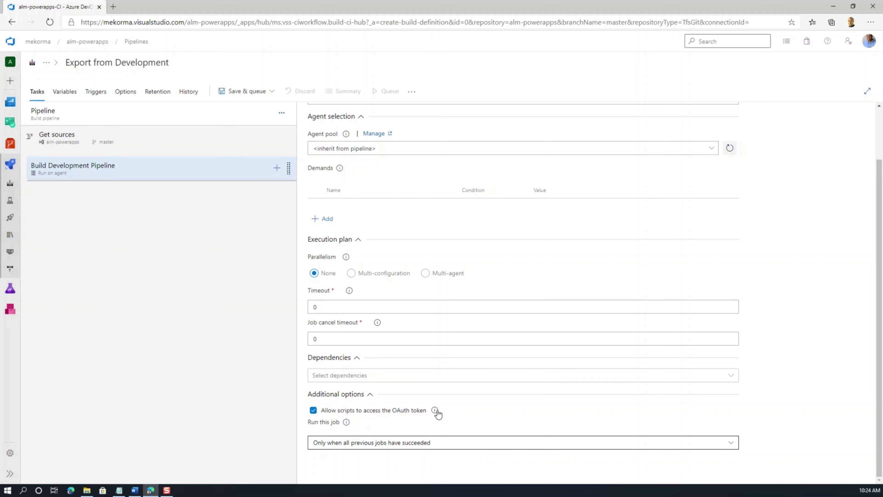
Step: Add a Power Platform Tool Installer task to the Build Development Pipeline job and select it
{"action": "left_click", "coordinate": [277, 168]}
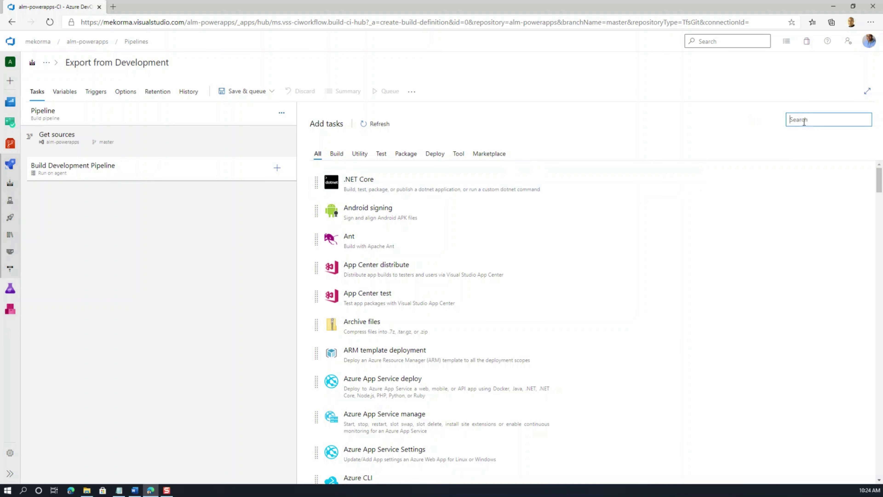
{"action": "type", "text": "Power"}
{"action": "mouse_move", "coordinate": [644, 163]}
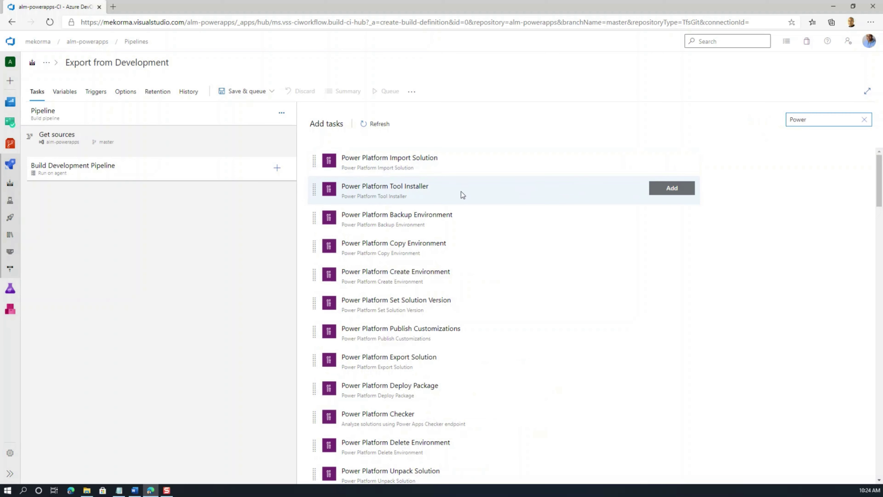
{"action": "left_click", "coordinate": [429, 193]}
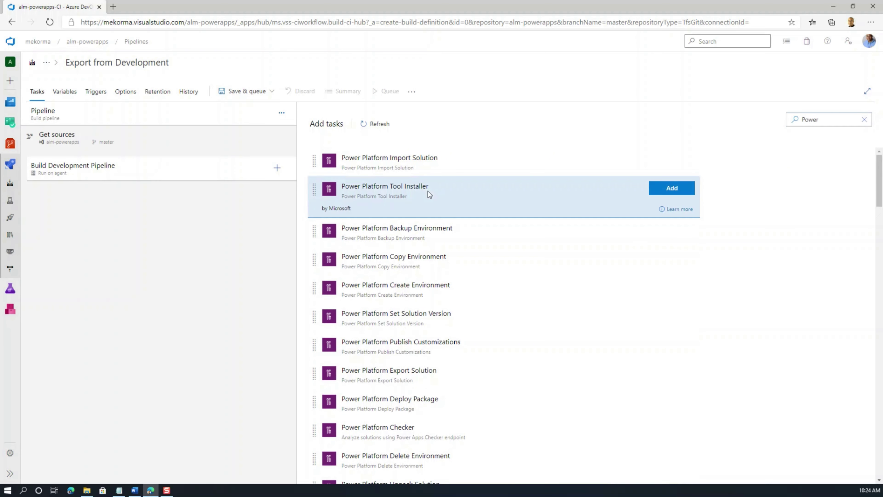
{"action": "left_click", "coordinate": [680, 192]}
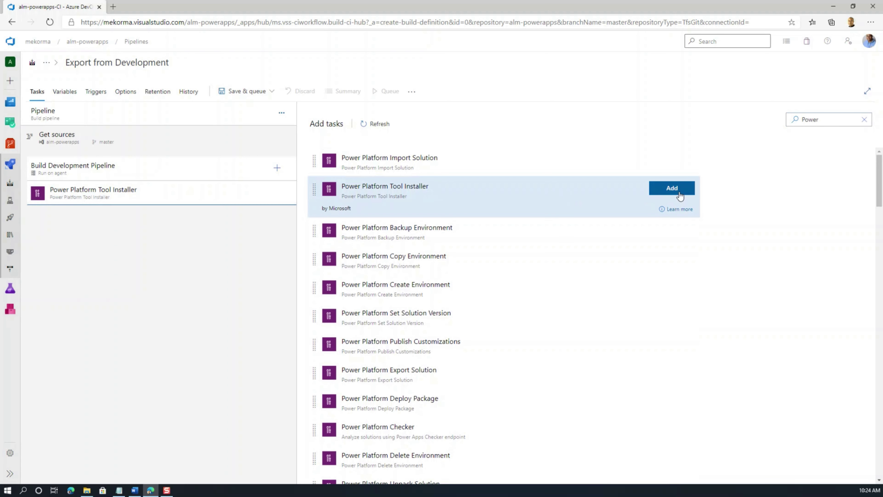
{"action": "left_click", "coordinate": [176, 201]}
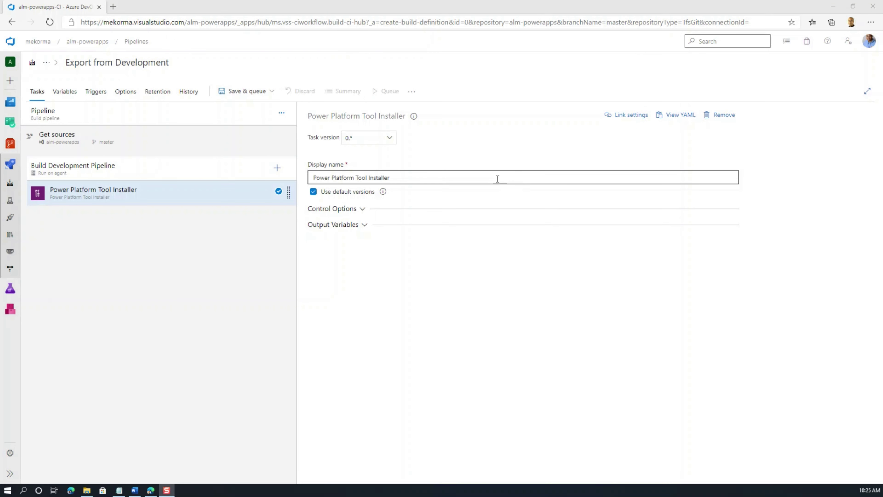
Step: Add a Power Platform Export Solution task after the Tool Installer and select it
{"action": "left_click", "coordinate": [282, 170]}
{"action": "left_click", "coordinate": [277, 168]}
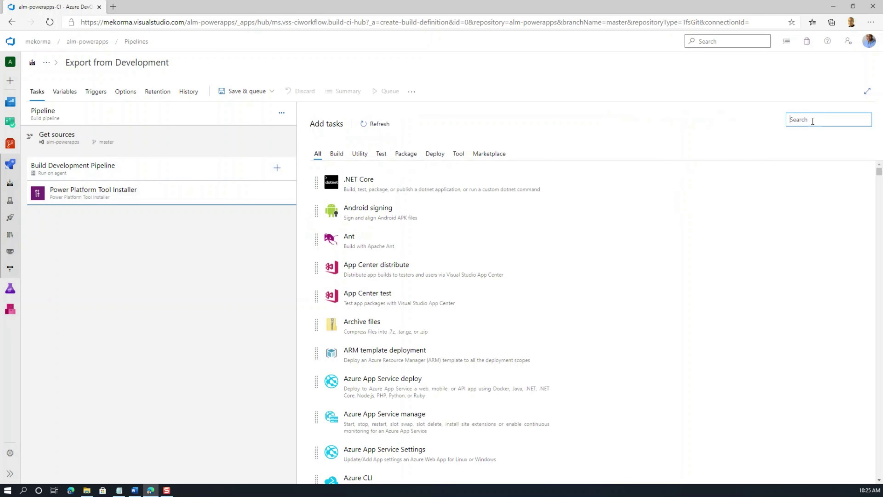
{"action": "type", "text": "Power"}
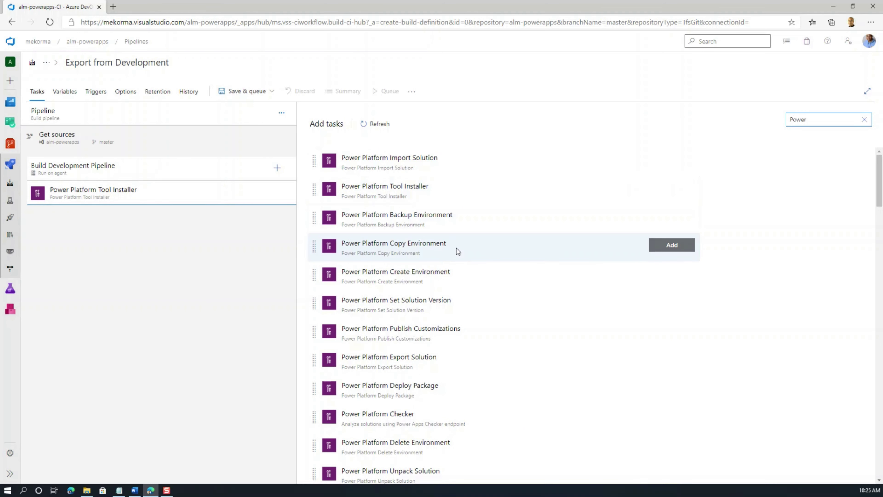
{"action": "left_click", "coordinate": [415, 360]}
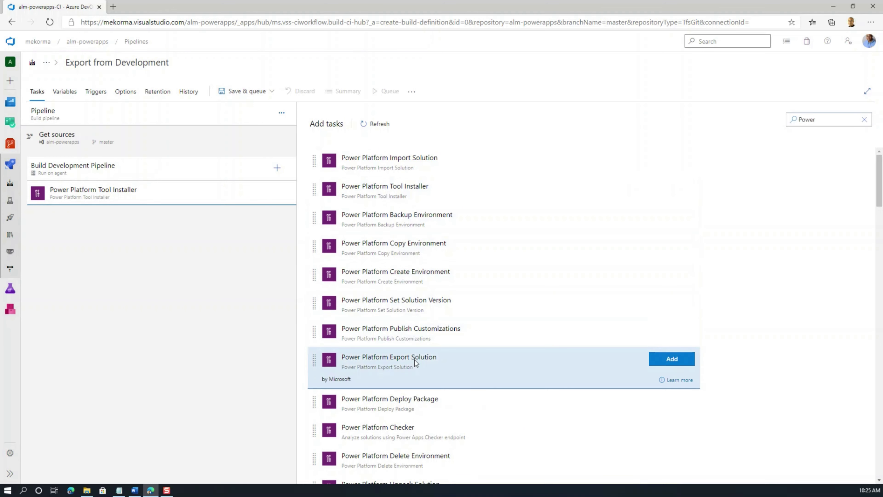
{"action": "left_click", "coordinate": [683, 361]}
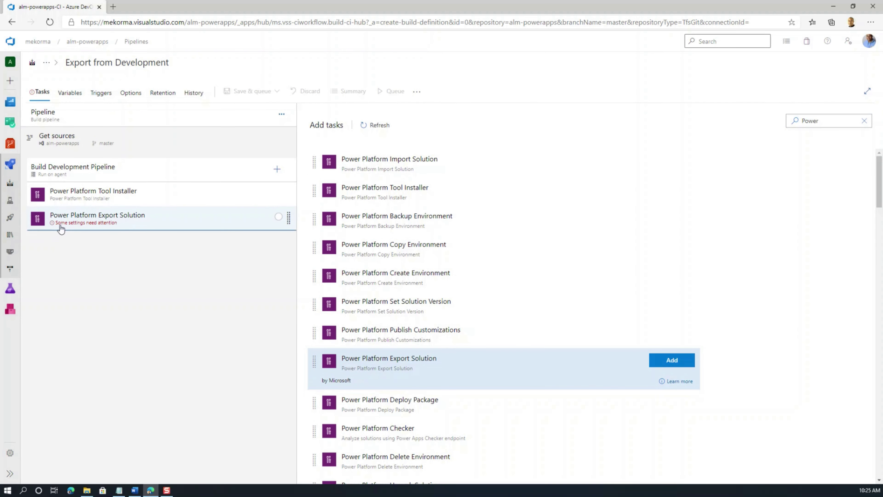
{"action": "left_click", "coordinate": [106, 228]}
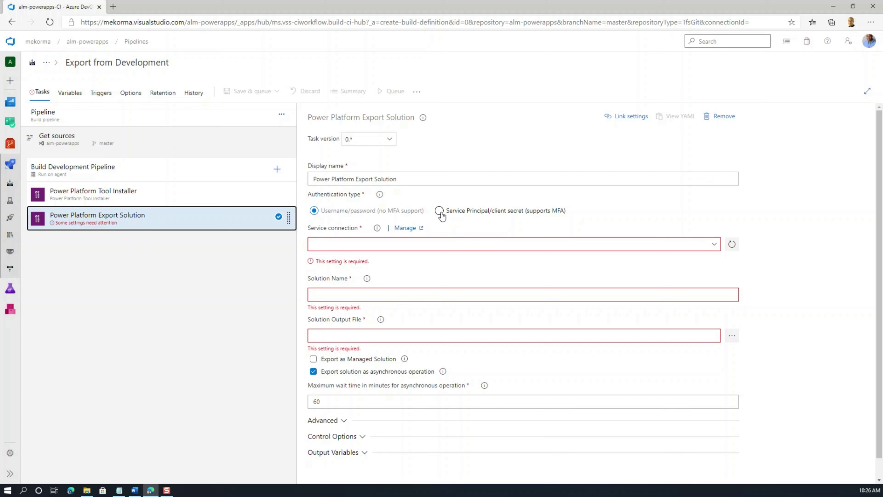
Step: Set the Export Solution task to authenticate by service principal with the ALM-dev Connection
{"action": "left_click", "coordinate": [440, 213]}
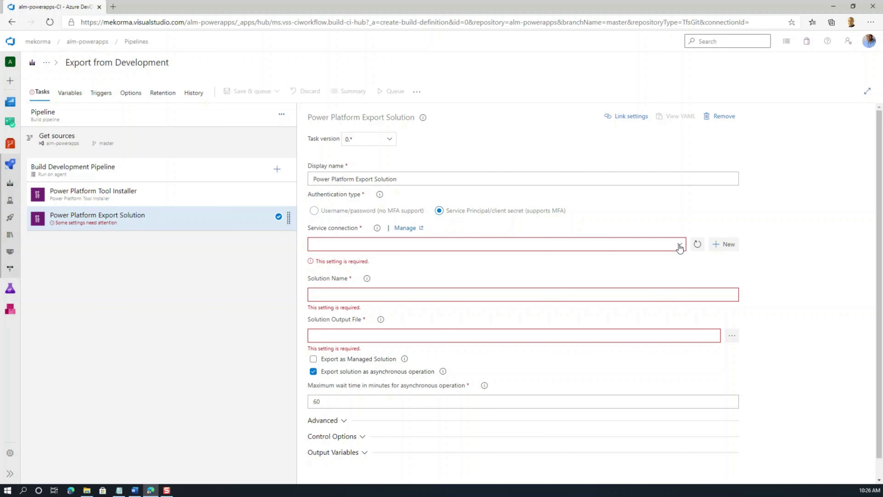
{"action": "left_click", "coordinate": [680, 245]}
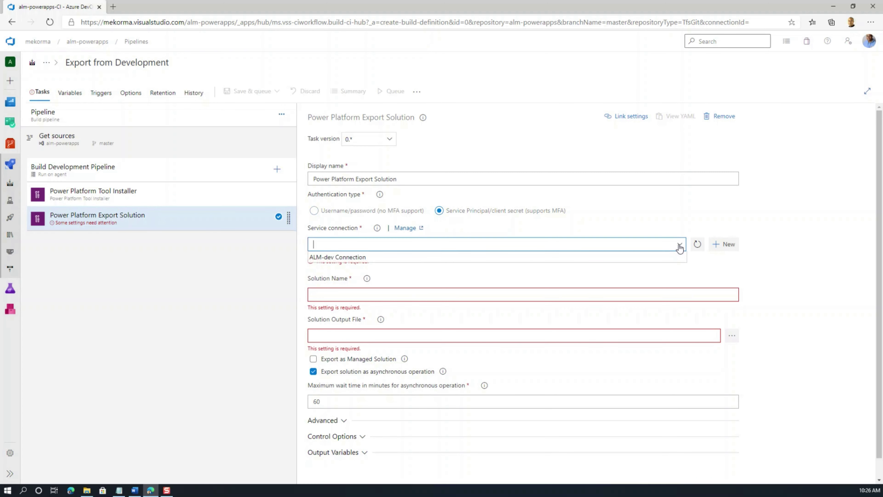
{"action": "left_click", "coordinate": [421, 258]}
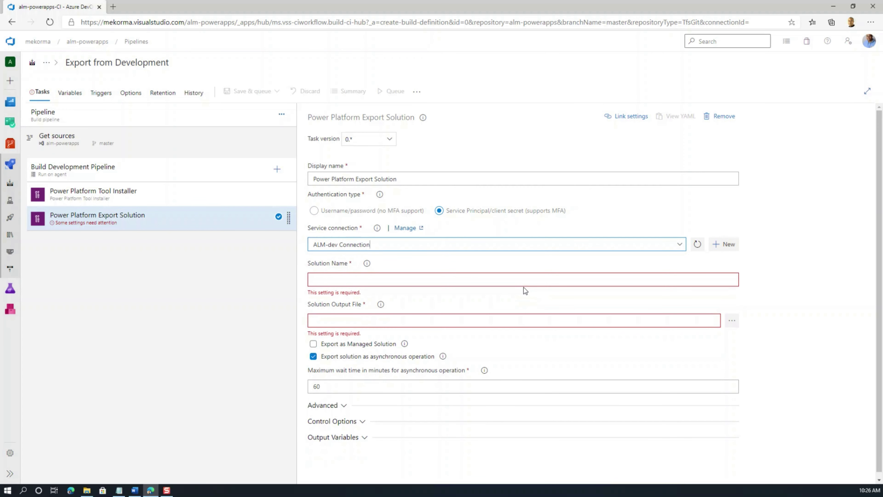
{"action": "left_click", "coordinate": [536, 281]}
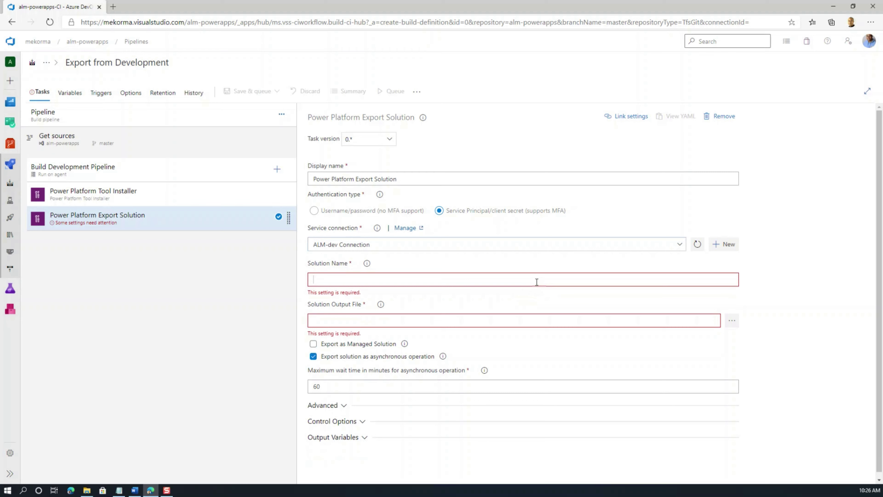
Step: Add a pipeline variable named SolutionName, leaving its value blank
{"action": "left_click", "coordinate": [73, 95]}
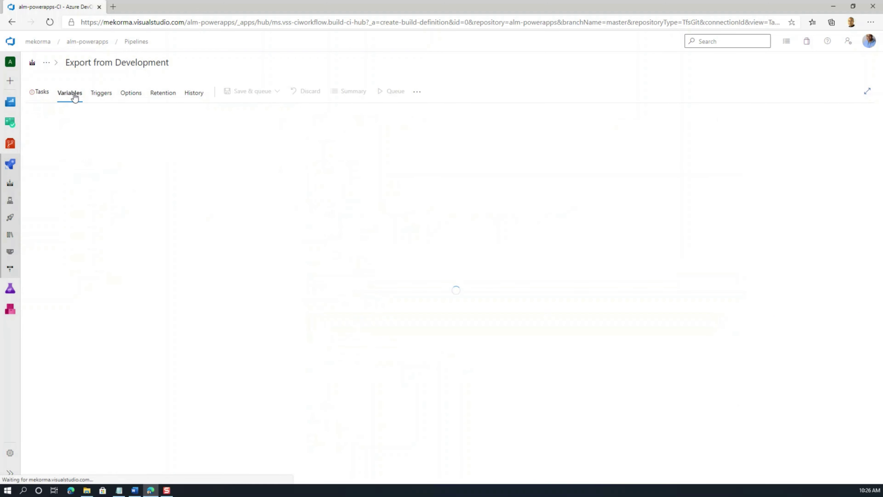
{"action": "left_click", "coordinate": [184, 204]}
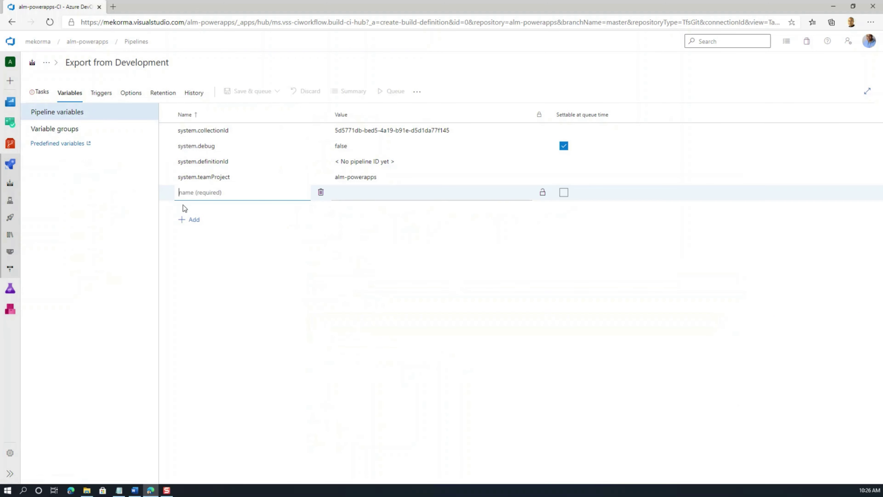
{"action": "type", "text": "SoluntionName"}
{"action": "key", "text": "Tab"}
{"action": "left_click", "coordinate": [358, 193]}
Step: Open make.powerapps.com in a new browser tab
{"action": "key", "text": "ctrl+t"}
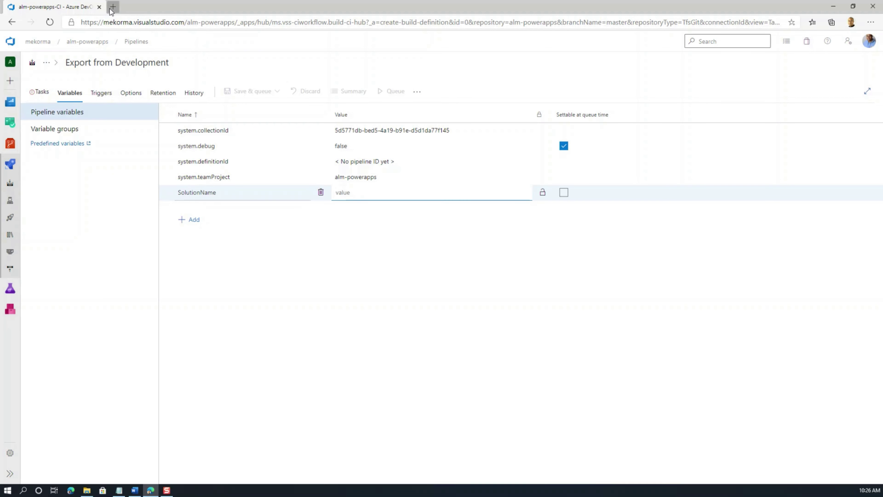
{"action": "type", "text": "make.powerapps.com"}
{"action": "key", "text": "Return"}
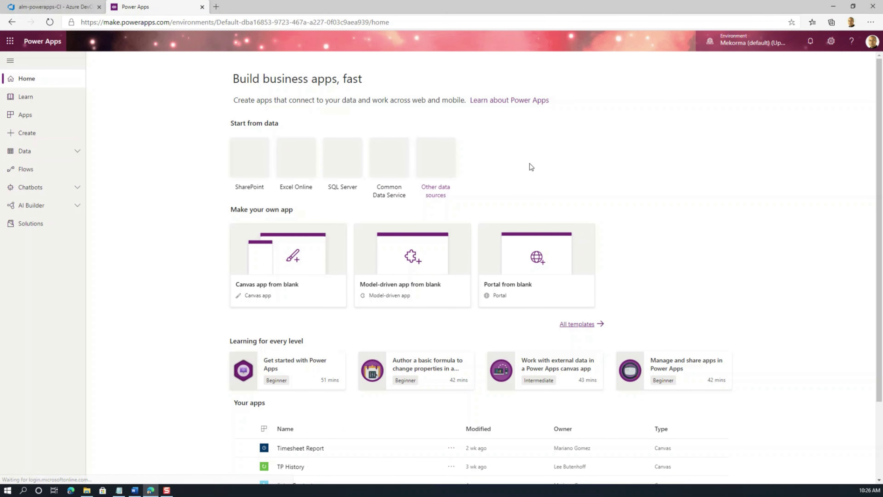
Step: In Power Apps, switch to the alm-dev environment and copy the solution's internal name almsolution
{"action": "left_click", "coordinate": [753, 43]}
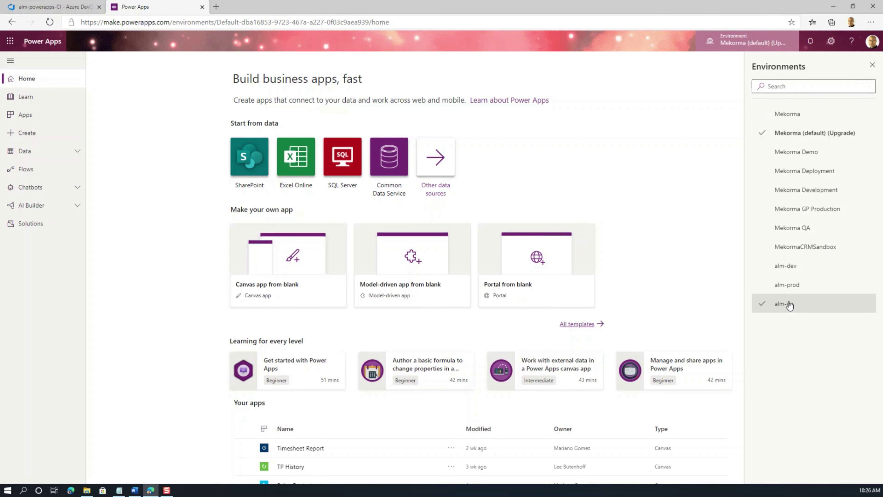
{"action": "left_click", "coordinate": [786, 267]}
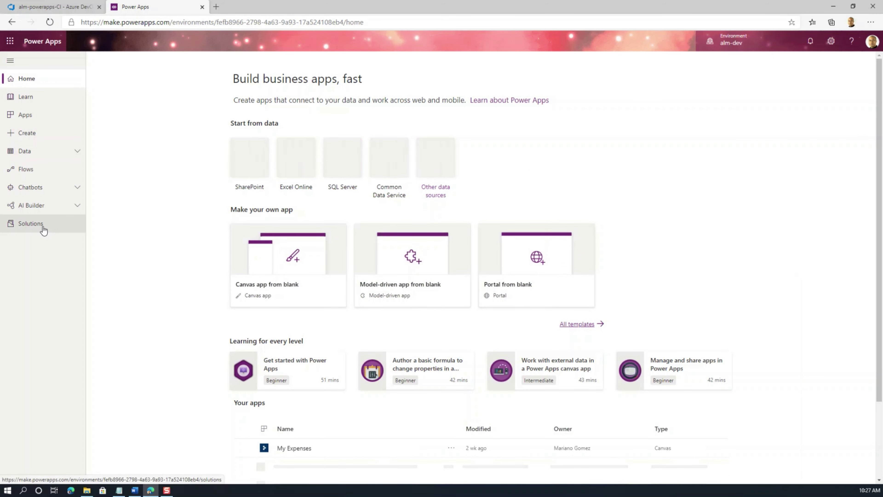
{"action": "left_click", "coordinate": [43, 230]}
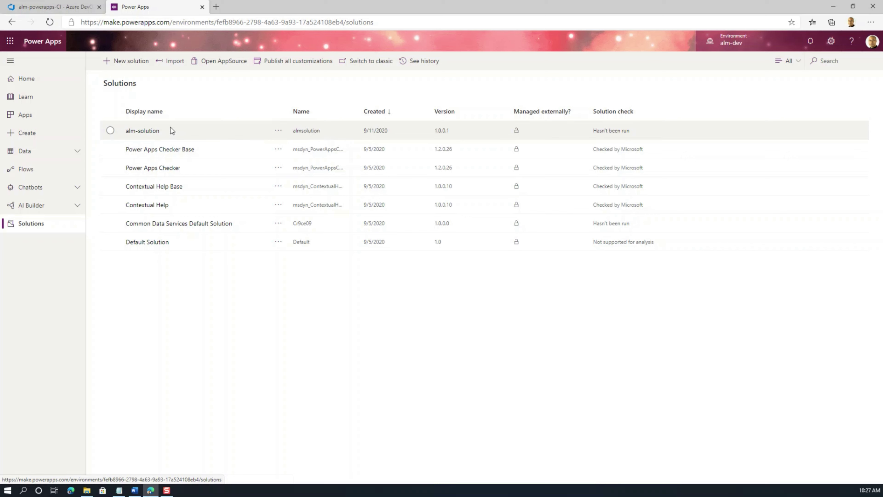
{"action": "double_click", "coordinate": [313, 129]}
{"action": "key", "text": "ctrl+c"}
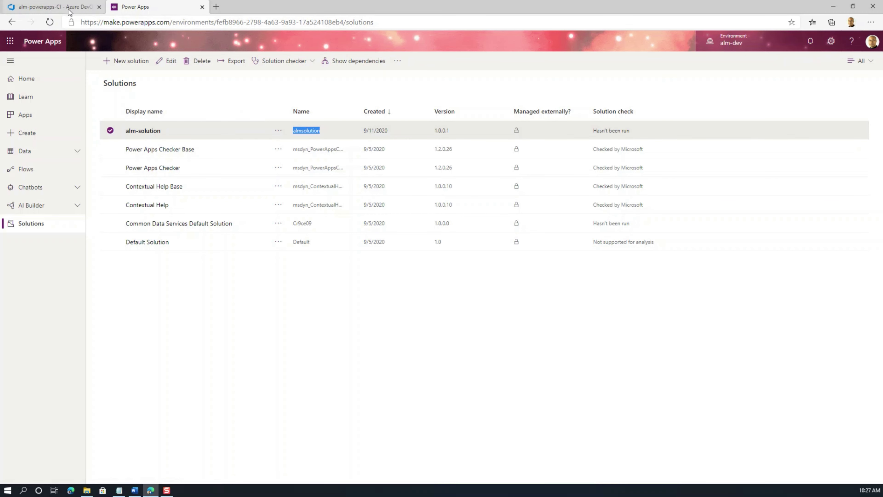
Step: Paste almsolution as the SolutionName variable's value in the Azure DevOps pipeline
{"action": "left_click", "coordinate": [69, 9]}
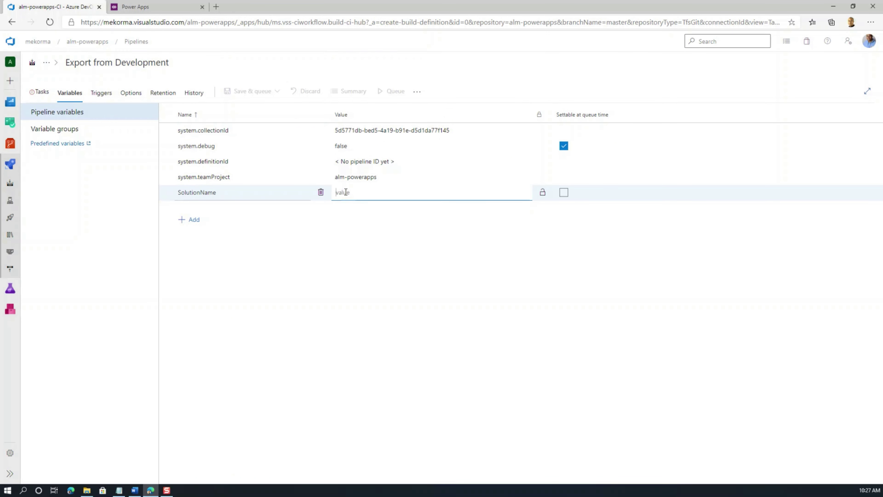
{"action": "key", "text": "ctrl+v"}
{"action": "key", "text": "Tab"}
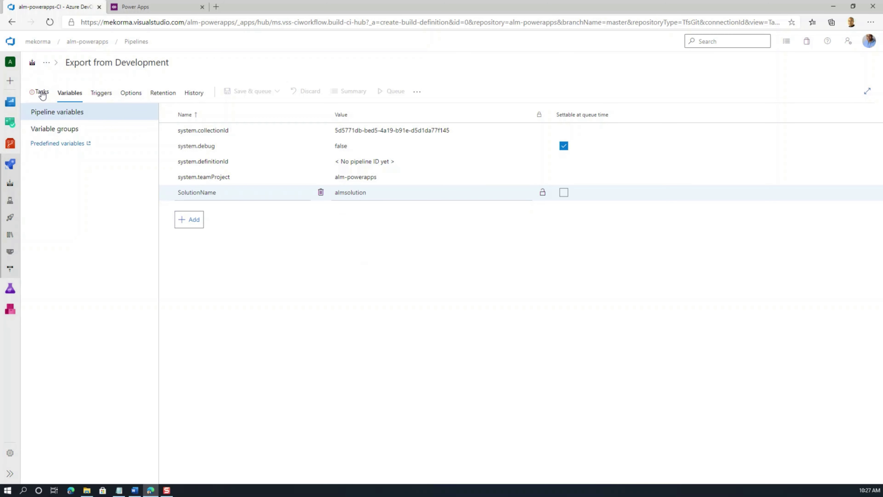
{"action": "left_click", "coordinate": [42, 93]}
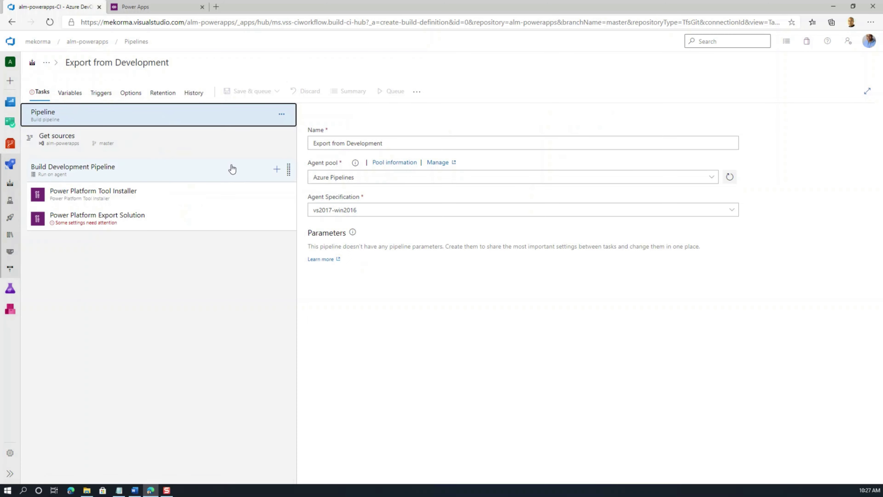
Step: Set the Export Solution task's Solution Name to $(SolutionName) and browse for the output file location
{"action": "left_click", "coordinate": [110, 221]}
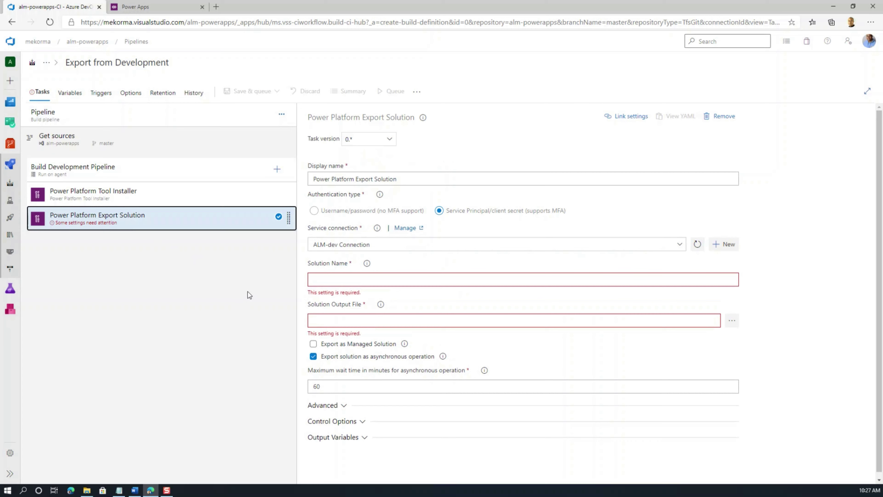
{"action": "left_click", "coordinate": [332, 279]}
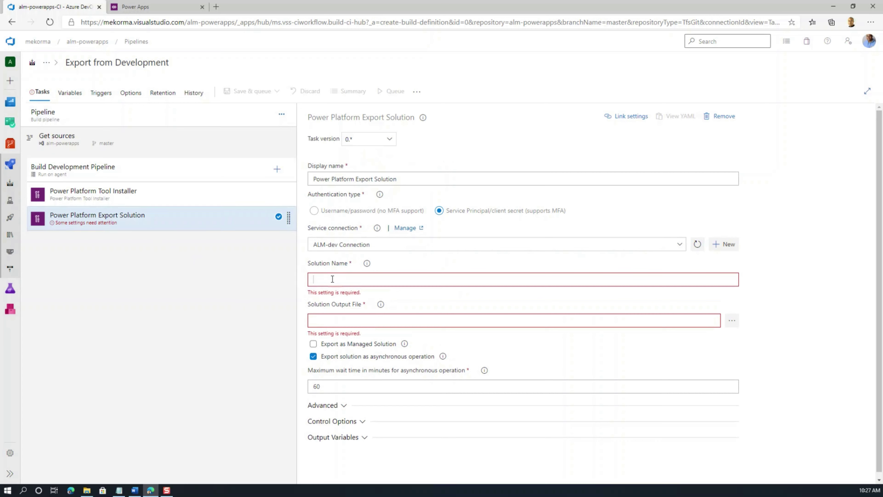
{"action": "type", "text": "$(S"}
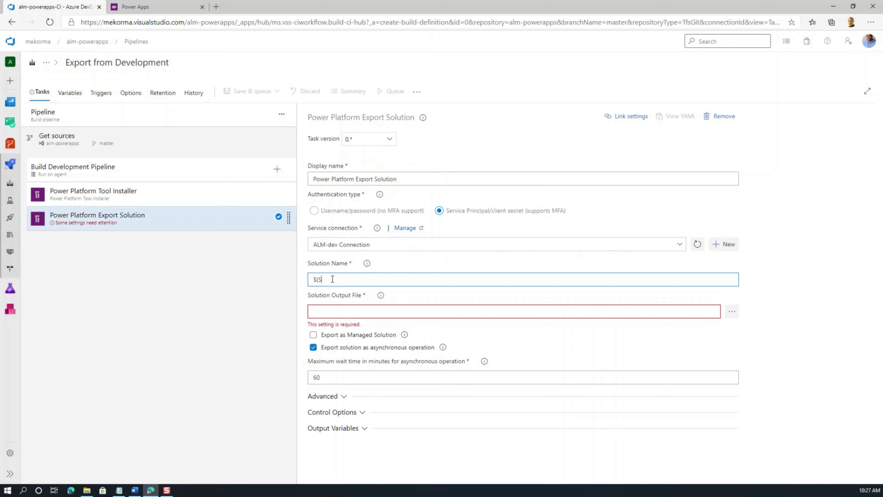
{"action": "type", "text": "olutionName)"}
{"action": "left_click", "coordinate": [314, 281]}
{"action": "left_click", "coordinate": [356, 275]}
{"action": "left_click", "coordinate": [362, 311]}
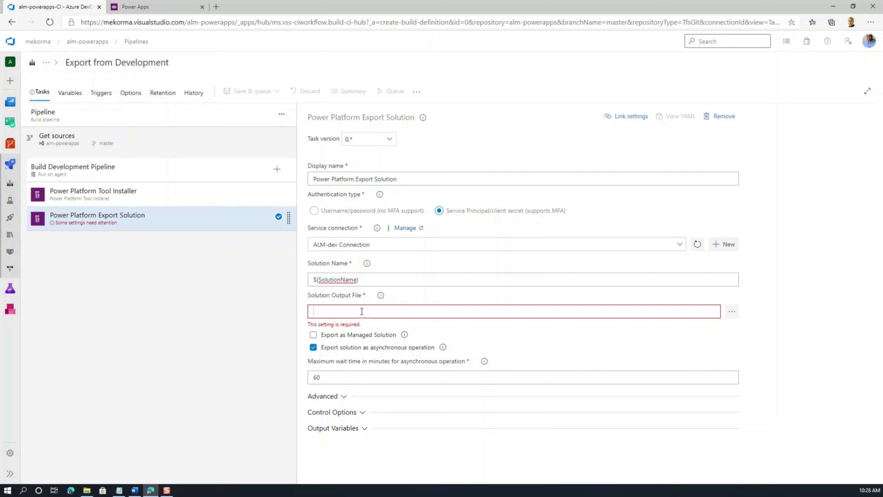
{"action": "left_click", "coordinate": [731, 311]}
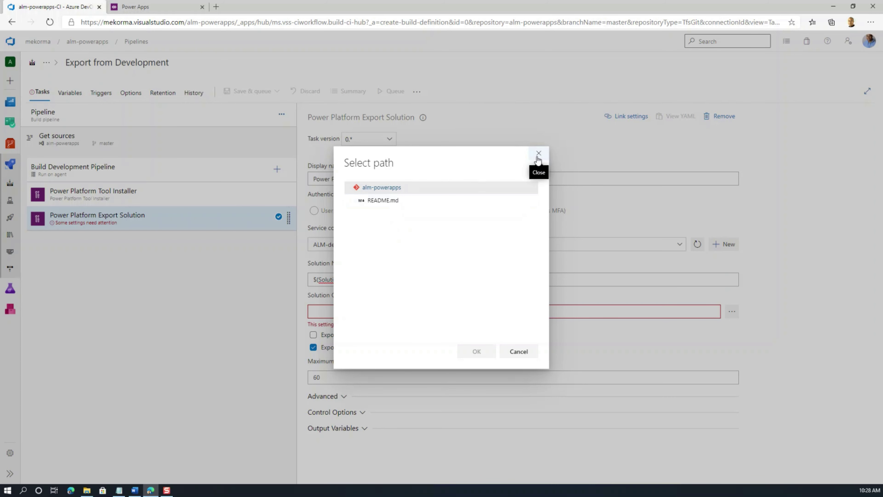
Step: Enter $(Build.ArtifactStagingDirectory)\$(SolutionName).zip as the Export Solution task's output file
{"action": "left_click", "coordinate": [538, 154]}
{"action": "left_click", "coordinate": [388, 312]}
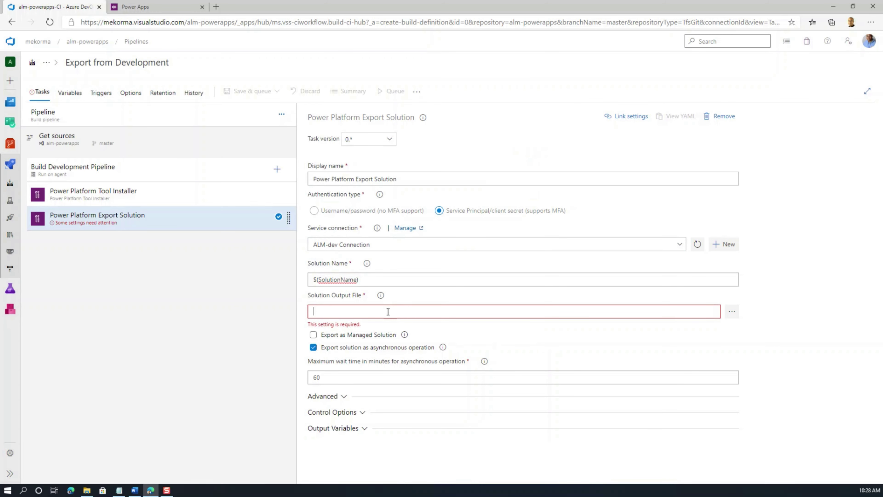
{"action": "type", "text": "$("}
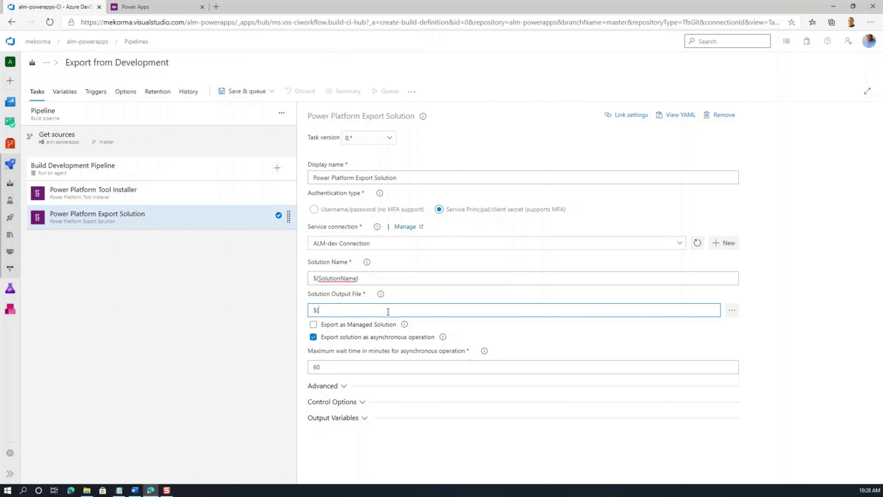
{"action": "type", "text": "Build.ArtifactStagingDirectory)"}
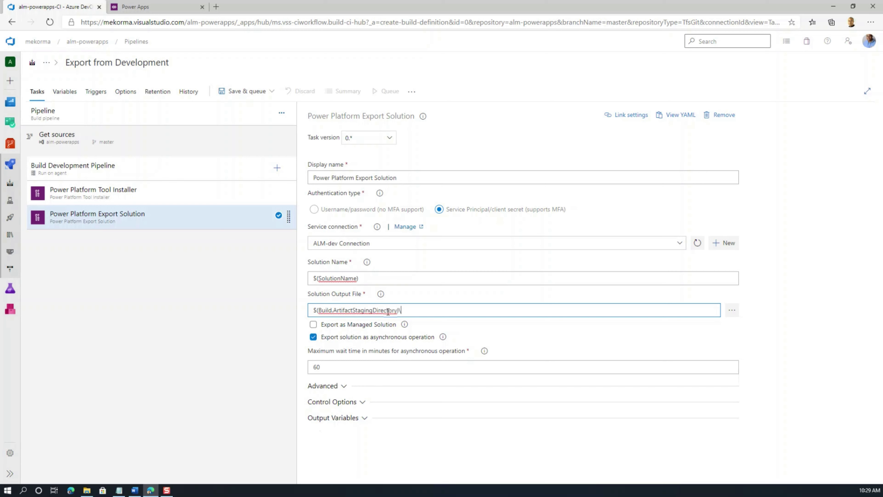
{"action": "type", "text": "\\$("}
{"action": "type", "text": "SolutionF"}
{"action": "type", "text": "ile"}
{"action": "key", "text": "BackSpace"}
{"action": "key", "text": "BackSpace"}
{"action": "key", "text": "BackSpace"}
{"action": "key", "text": "BackSpace"}
{"action": "type", "text": "Name).zip"}
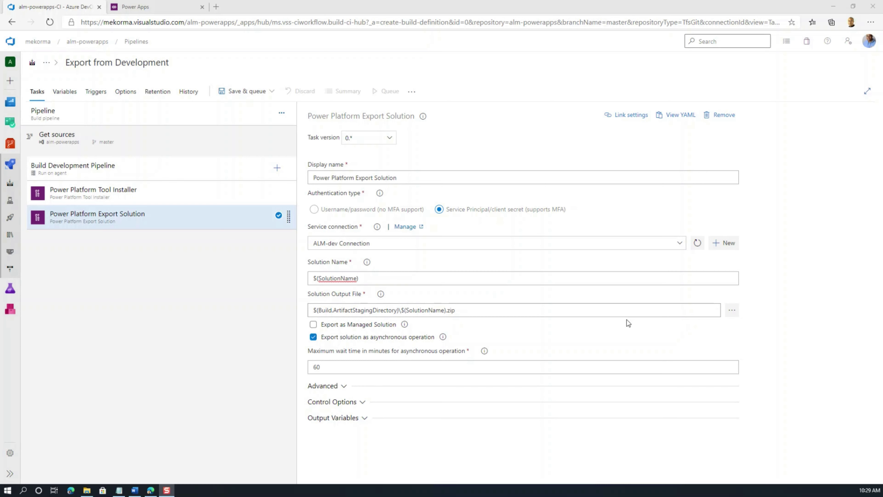
{"action": "left_click", "coordinate": [451, 310]}
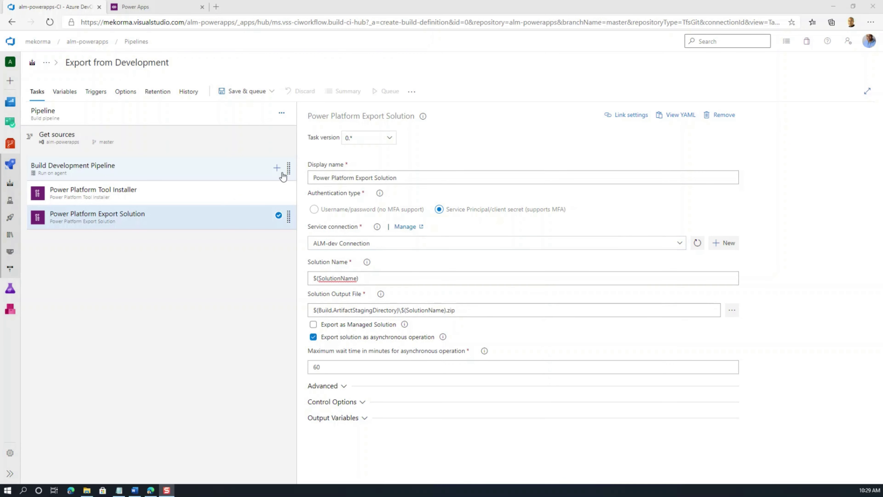
Step: Add a Power Platform Unpack Solution task after Export Solution and select it
{"action": "left_click", "coordinate": [277, 167]}
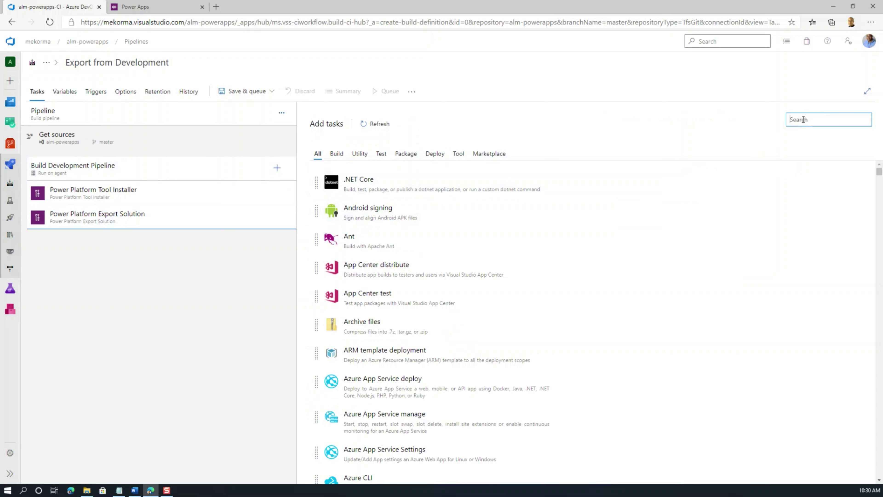
{"action": "type", "text": "Power"}
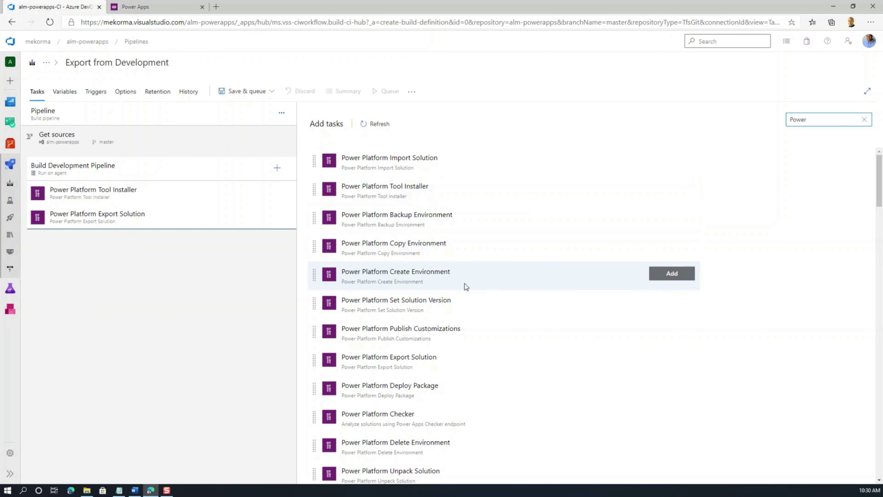
{"action": "left_click", "coordinate": [419, 469]}
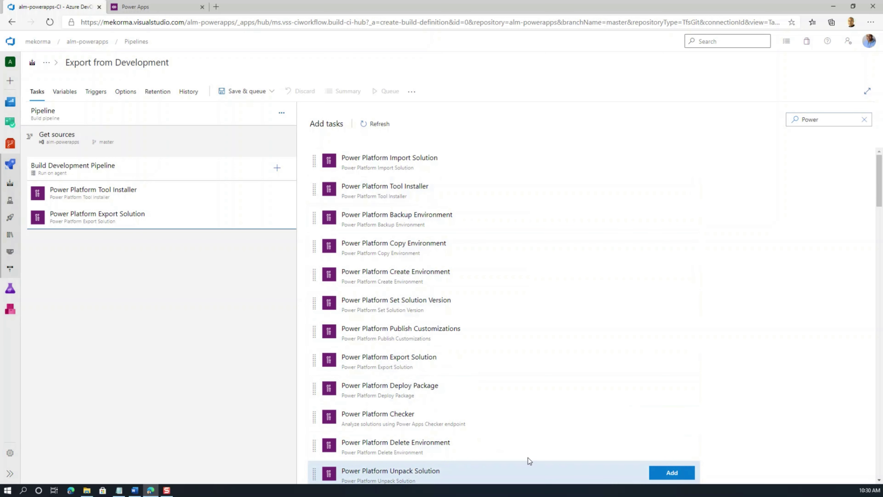
{"action": "left_click", "coordinate": [686, 473]}
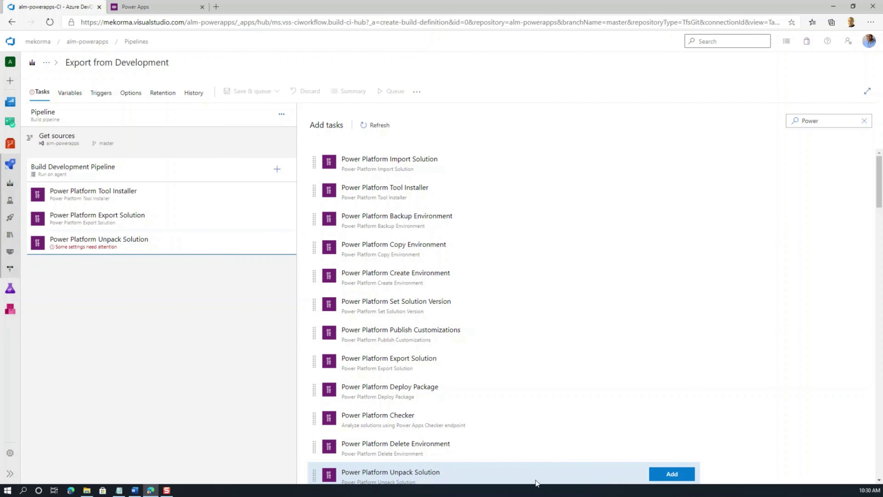
{"action": "left_click", "coordinate": [89, 252]}
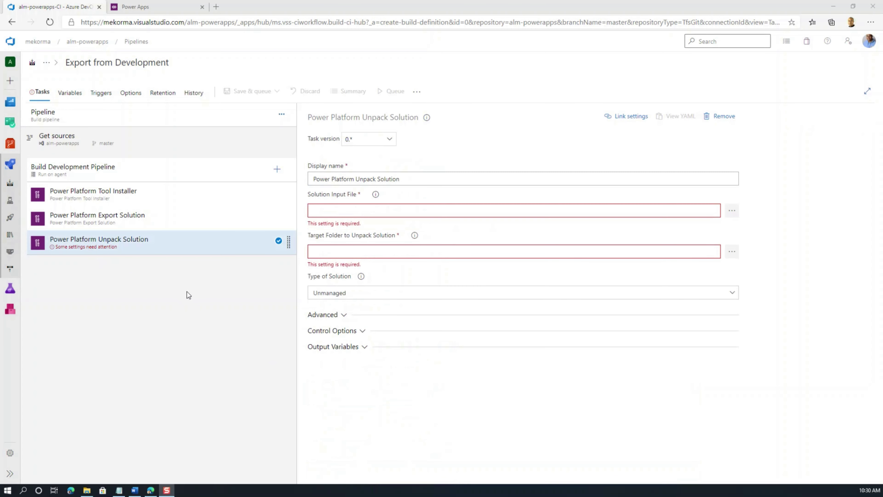
Step: Copy the Export Solution output file path into the Unpack Solution task's Solution Input File
{"action": "left_click", "coordinate": [108, 223]}
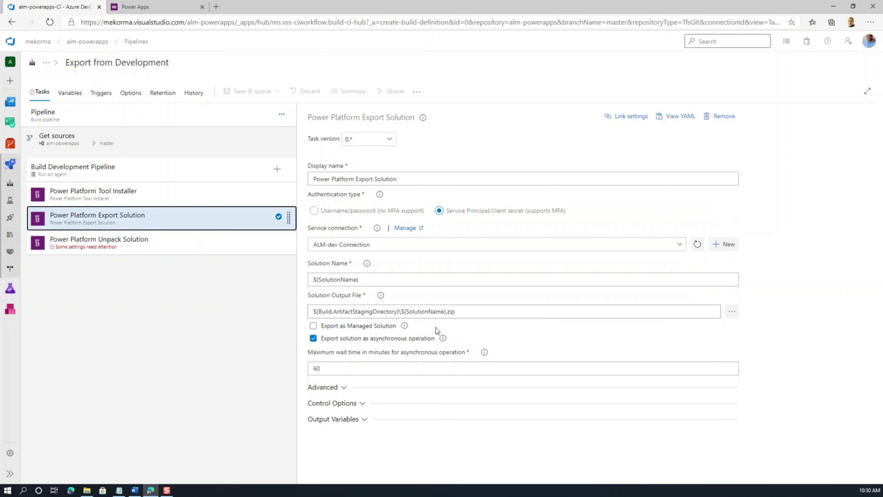
{"action": "left_click", "coordinate": [466, 312]}
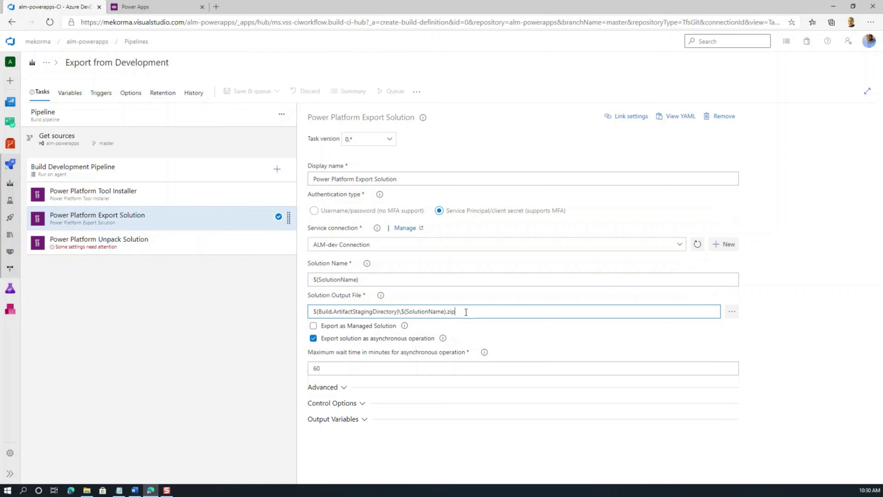
{"action": "key", "text": "ctrl+a"}
{"action": "key", "text": "ctrl+c"}
{"action": "left_click", "coordinate": [112, 242]}
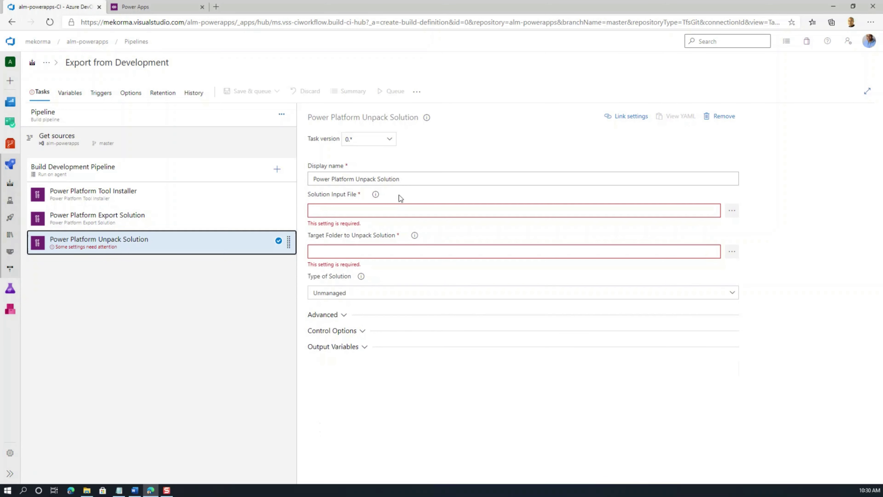
{"action": "left_click", "coordinate": [366, 210]}
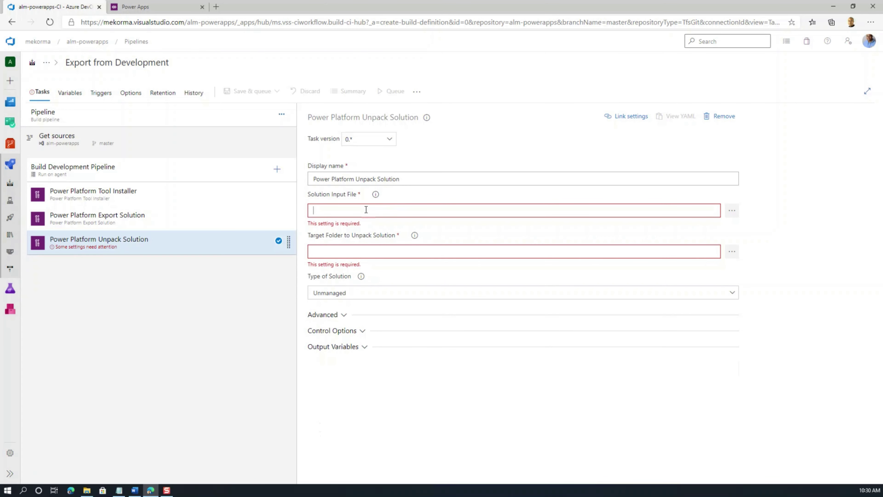
{"action": "key", "text": "ctrl+v"}
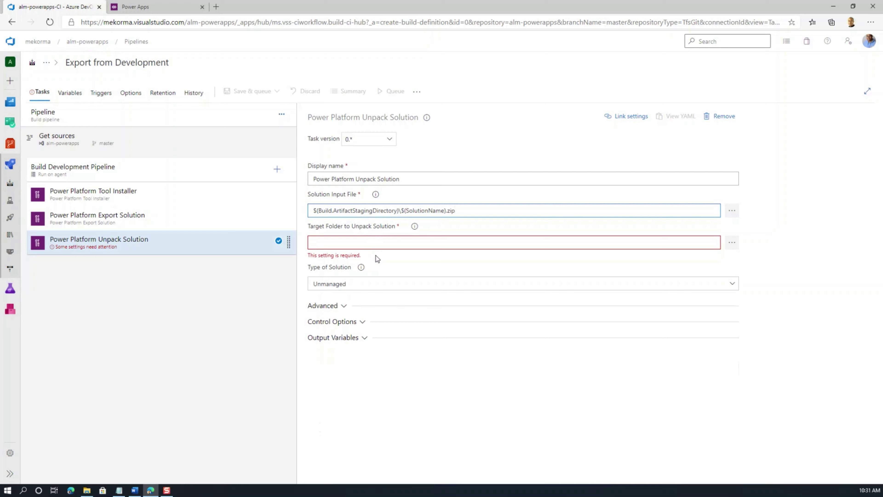
Step: Set the Unpack Solution target folder to $(Build.SourcesDirectory)\$(SolutionName)
{"action": "left_click", "coordinate": [372, 243]}
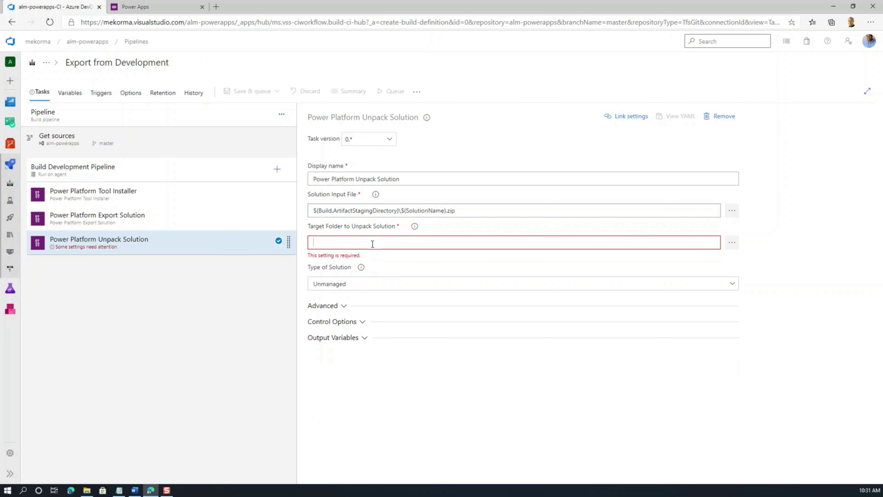
{"action": "type", "text": "$"}
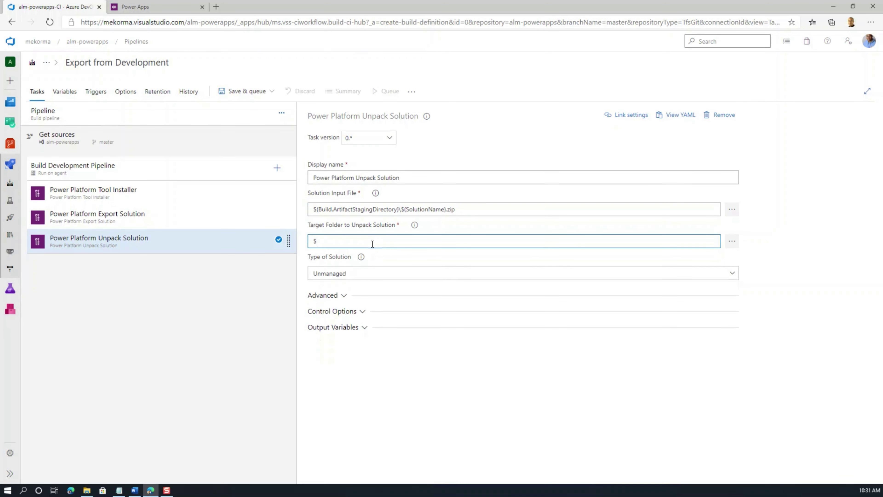
{"action": "type", "text": "(Build.SourcesDirectory)\\$(SolutionName)"}
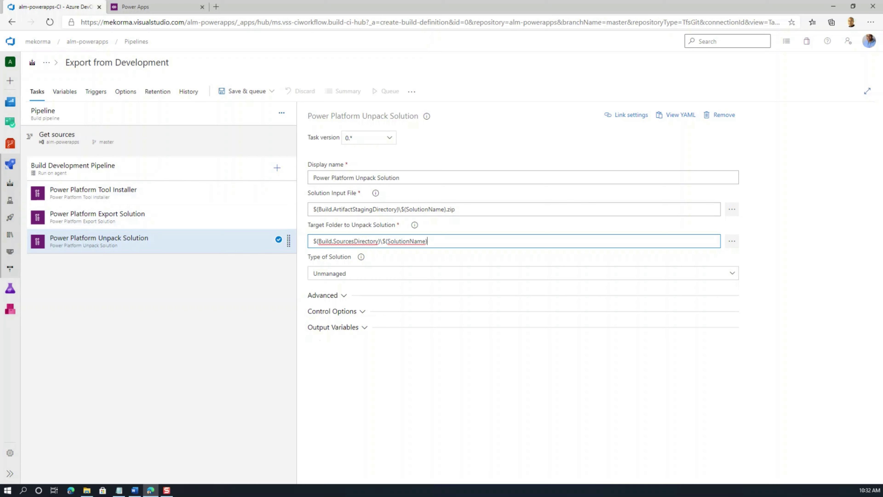
{"action": "left_click", "coordinate": [390, 276]}
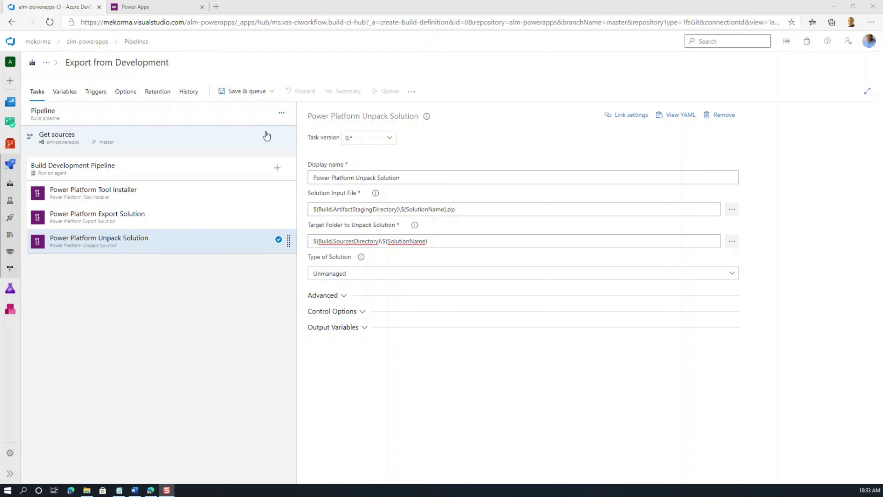
Step: Save the Export from Development pipeline, without queuing, in the root folder \
{"action": "left_click", "coordinate": [271, 92]}
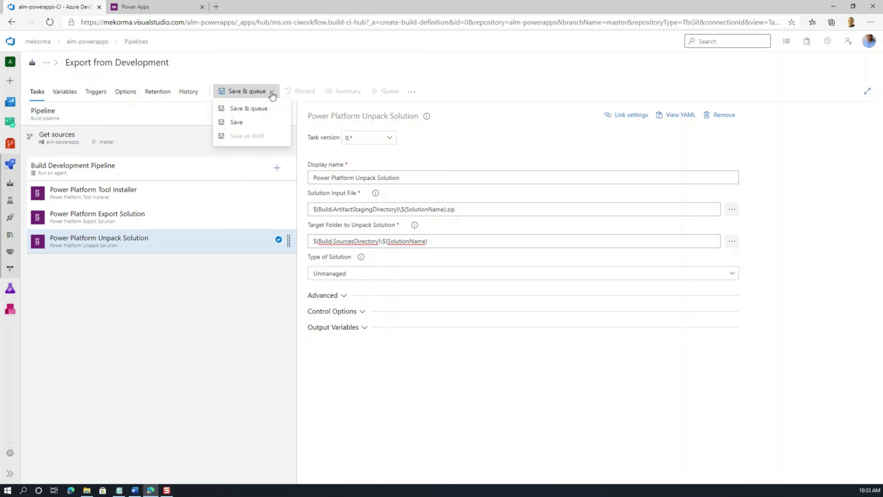
{"action": "left_click", "coordinate": [239, 121]}
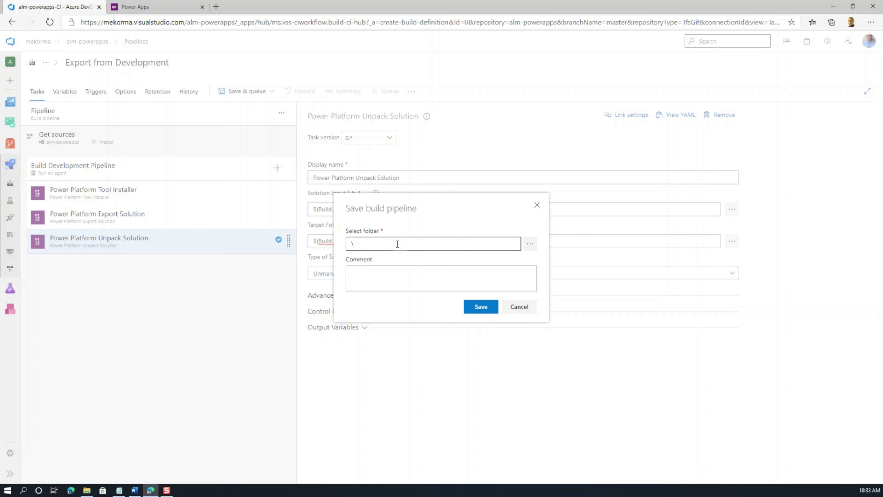
{"action": "left_click", "coordinate": [532, 245]}
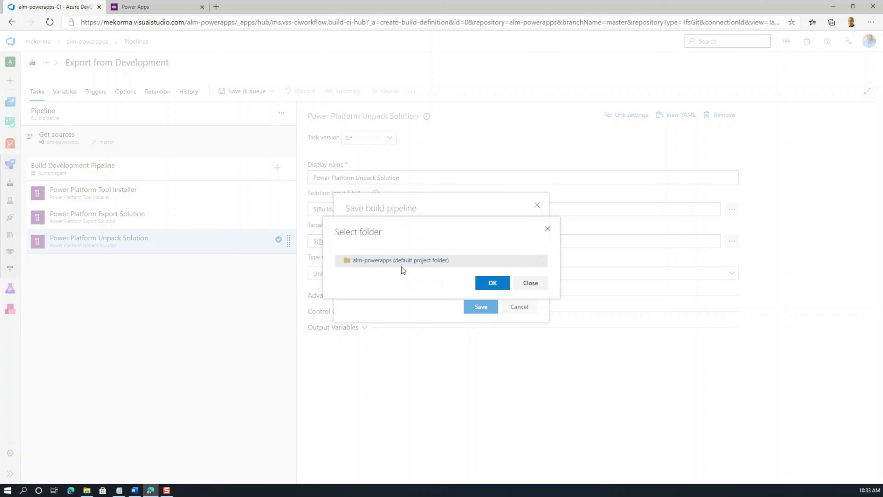
{"action": "left_click", "coordinate": [522, 282]}
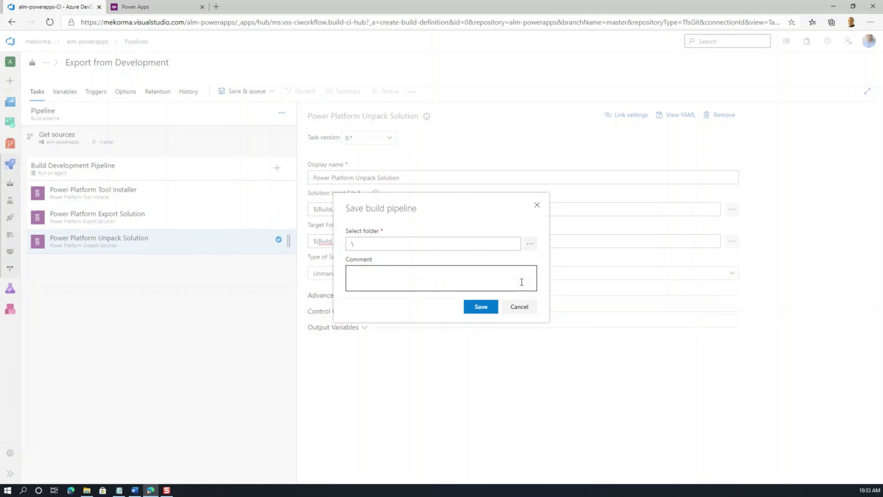
{"action": "left_click", "coordinate": [481, 307]}
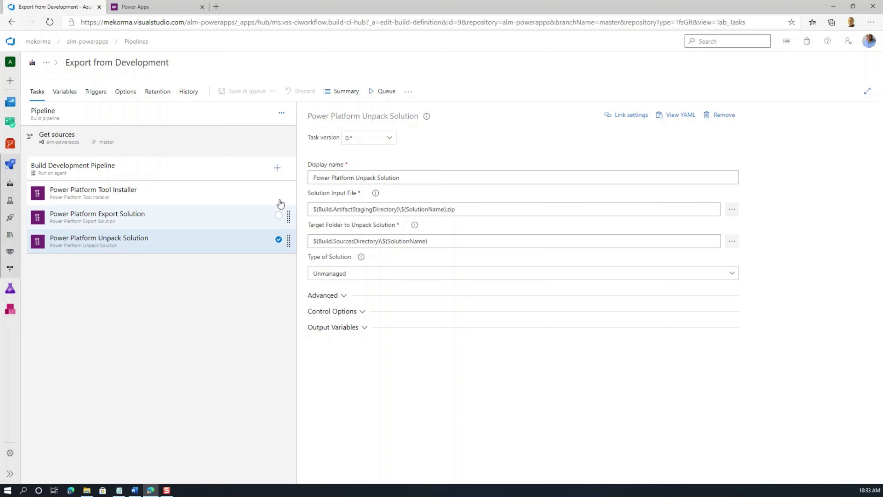
Step: Add a Command line task to the agent job by searching 'comma'
{"action": "left_click", "coordinate": [276, 169]}
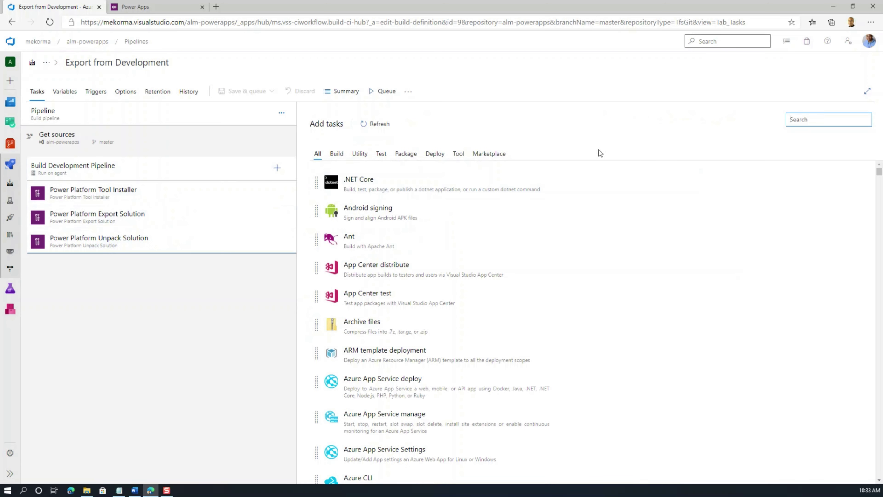
{"action": "type", "text": "commad"}
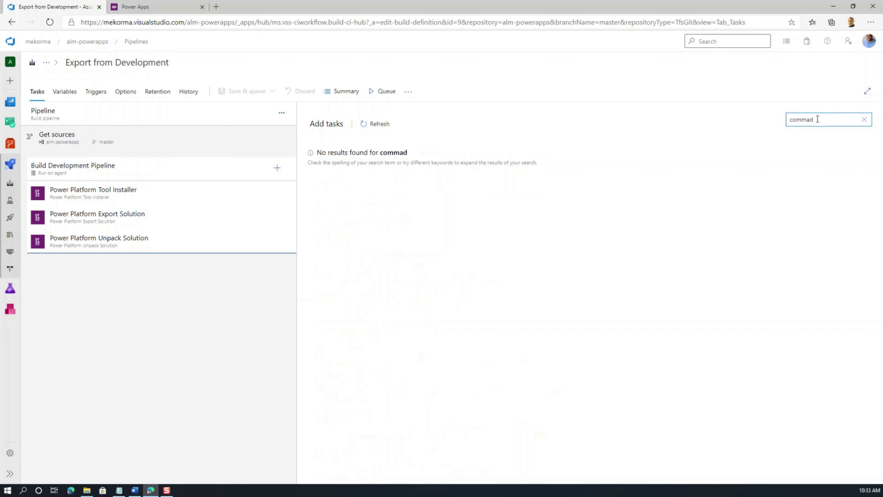
{"action": "key", "text": "BackSpace"}
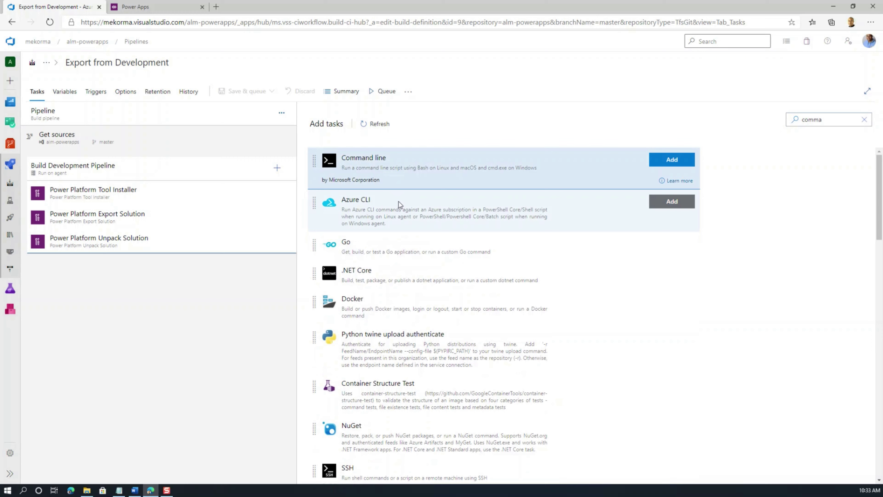
{"action": "left_click", "coordinate": [666, 166]}
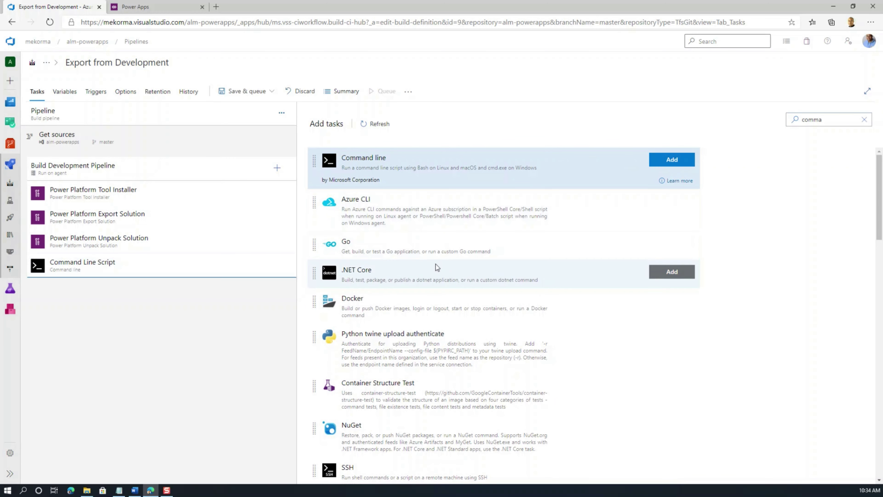
Step: Replace the default script with the git commit-and-push script, substituting the author's email for the placeholder
{"action": "left_click", "coordinate": [124, 262]}
{"action": "left_click", "coordinate": [371, 239]}
{"action": "key", "text": "ctrl+a"}
{"action": "key", "text": "ctrl+v"}
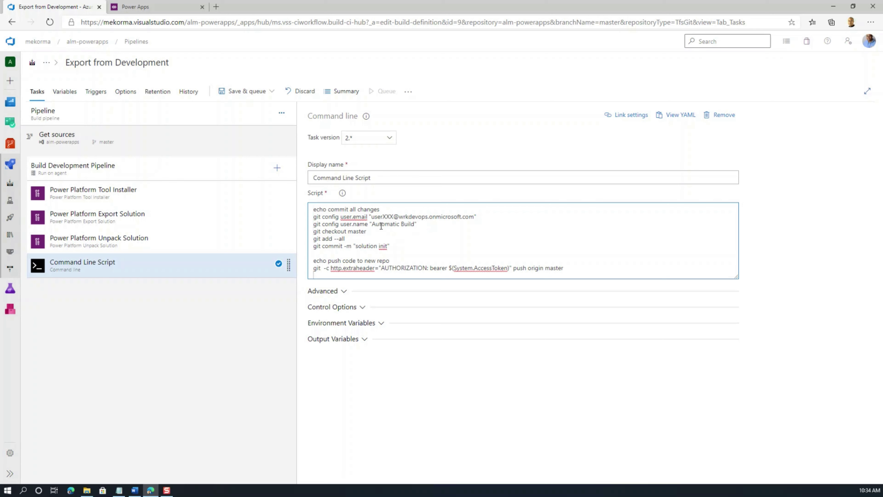
{"action": "left_click_drag", "start_coordinate": [371, 216], "coordinate": [474, 217]}
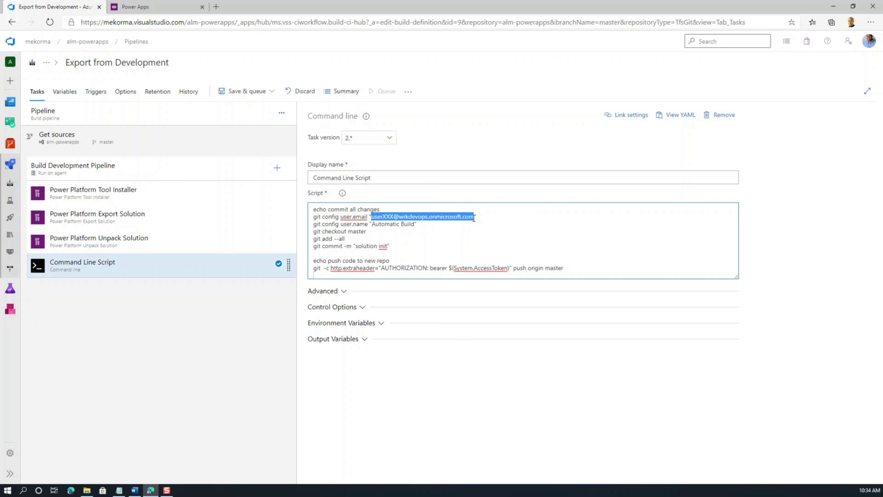
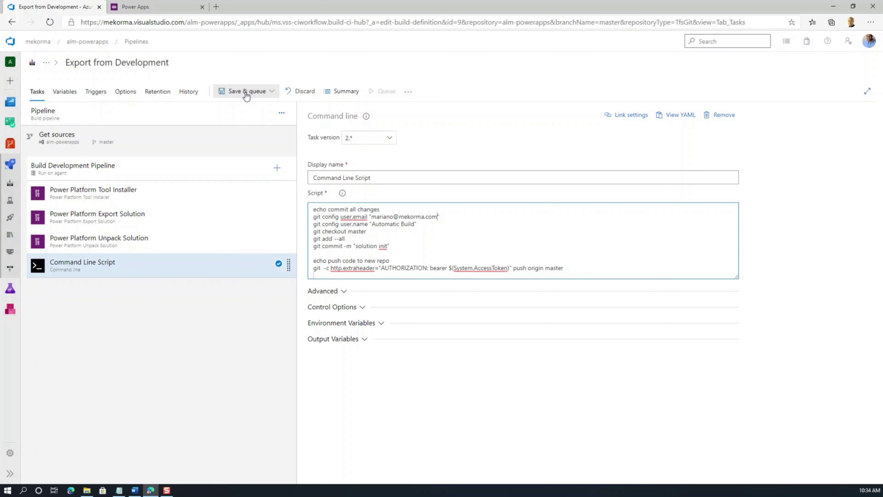
Step: Save the pipeline and queue a run on master via Save & queue, then Save and run
{"action": "left_click", "coordinate": [230, 93]}
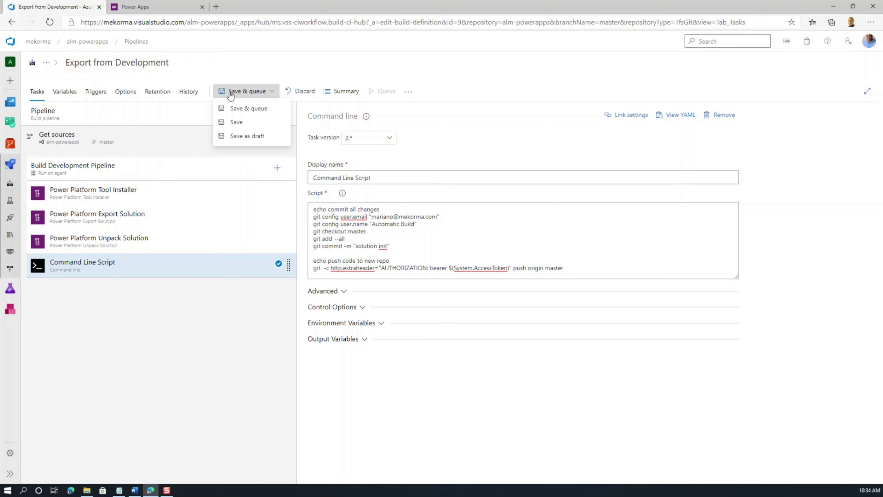
{"action": "left_click", "coordinate": [239, 109]}
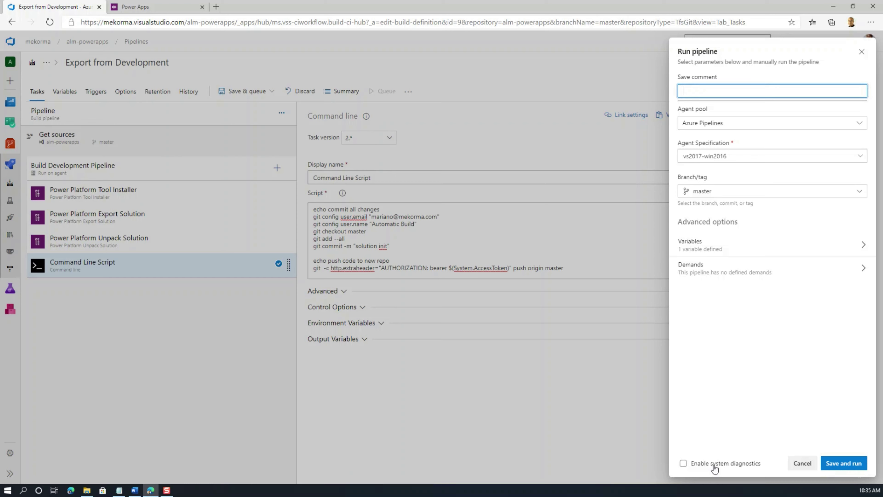
{"action": "left_click", "coordinate": [845, 463]}
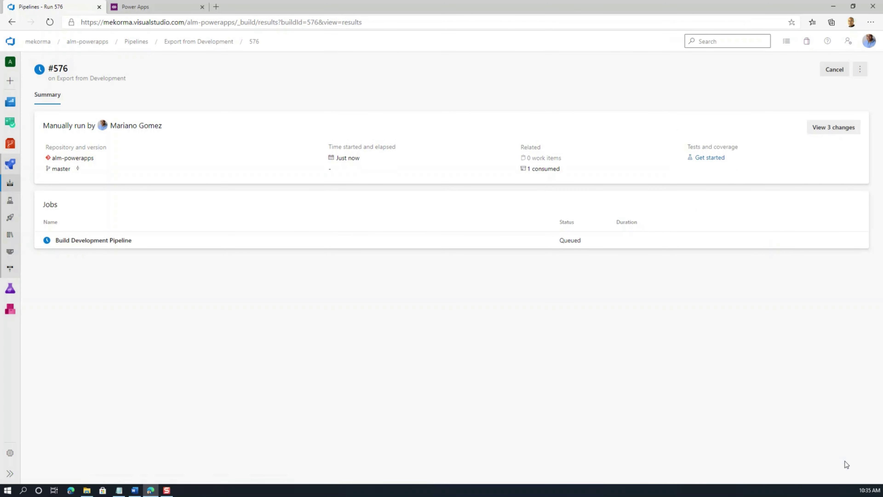
Step: Open the Build Development Pipeline job logs of failed run #576
{"action": "left_click", "coordinate": [88, 240]}
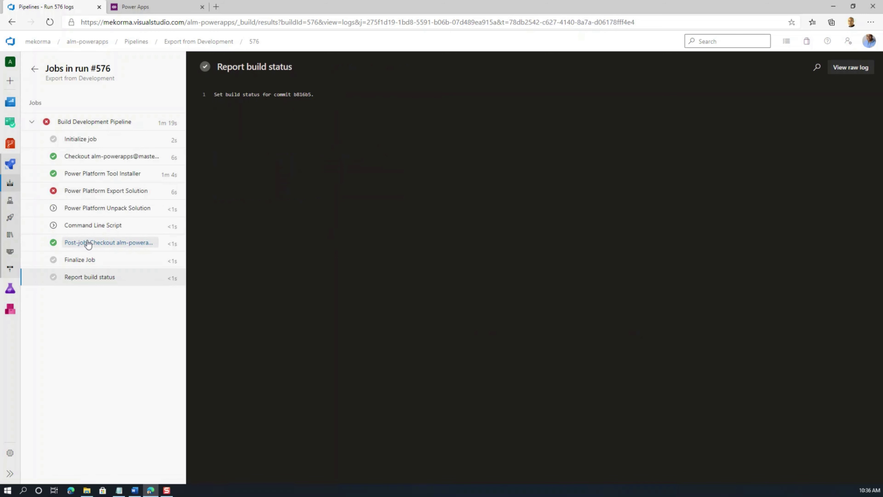
Step: Read the Export Solution step's missing-role error, then return to the Power Apps solutions tab
{"action": "left_click", "coordinate": [88, 194]}
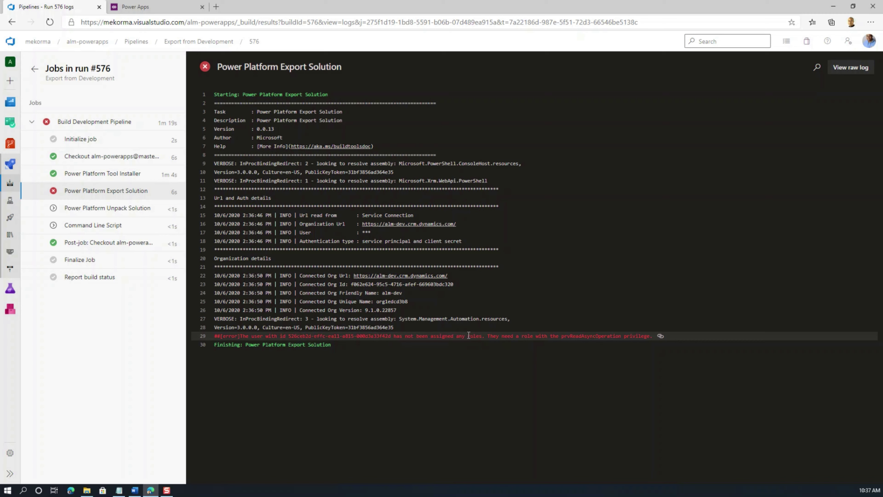
{"action": "left_click", "coordinate": [139, 7]}
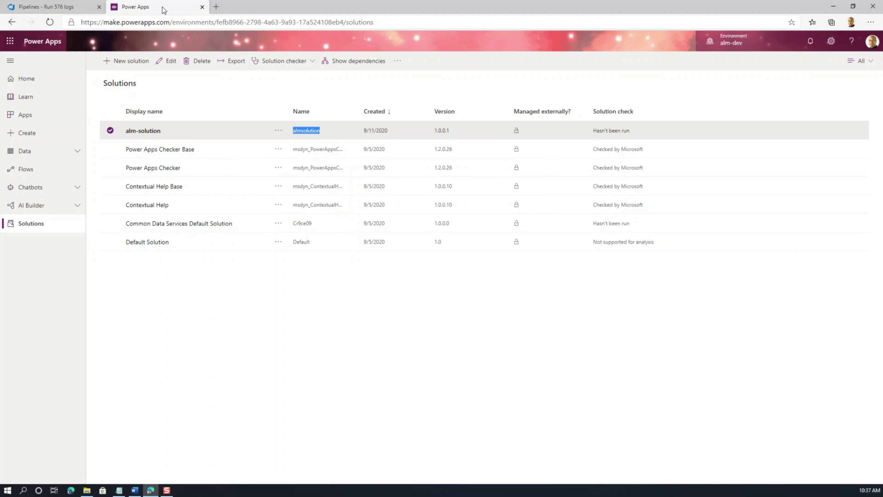
Step: Open the Power Platform admin center in a new browser tab
{"action": "left_click", "coordinate": [217, 6]}
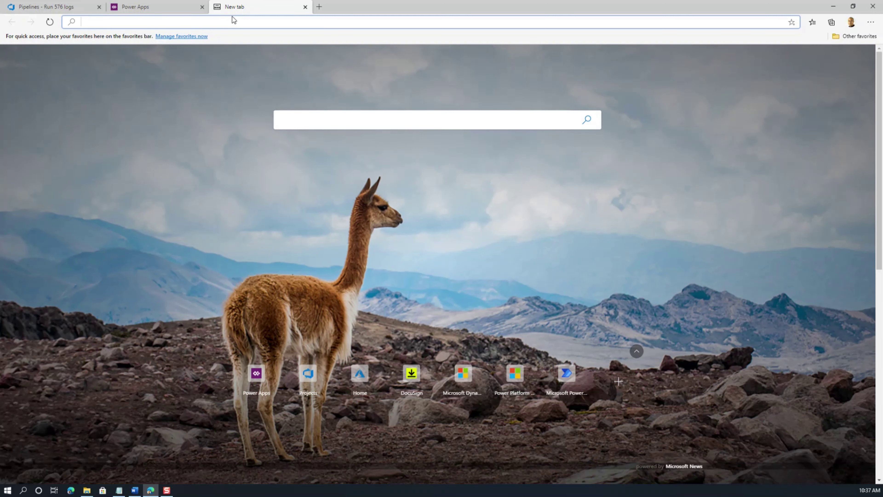
{"action": "type", "text": "admin.powerplatform.microsoft.com"}
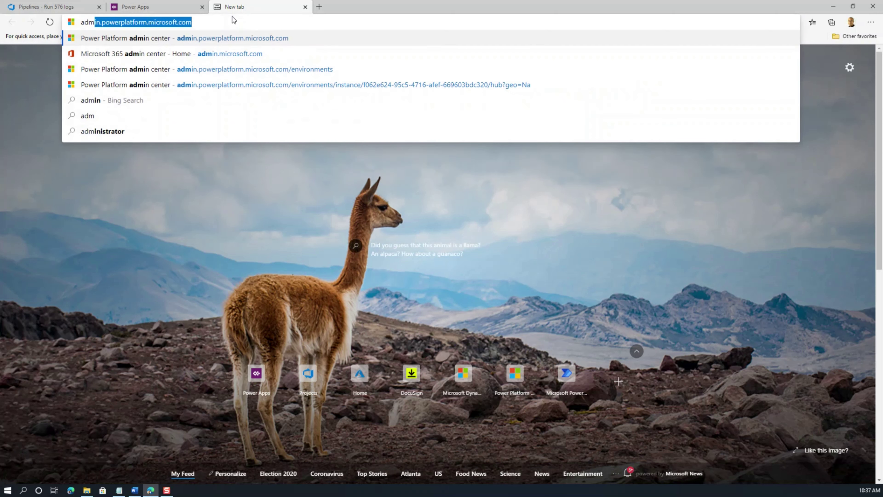
{"action": "key", "text": "Return"}
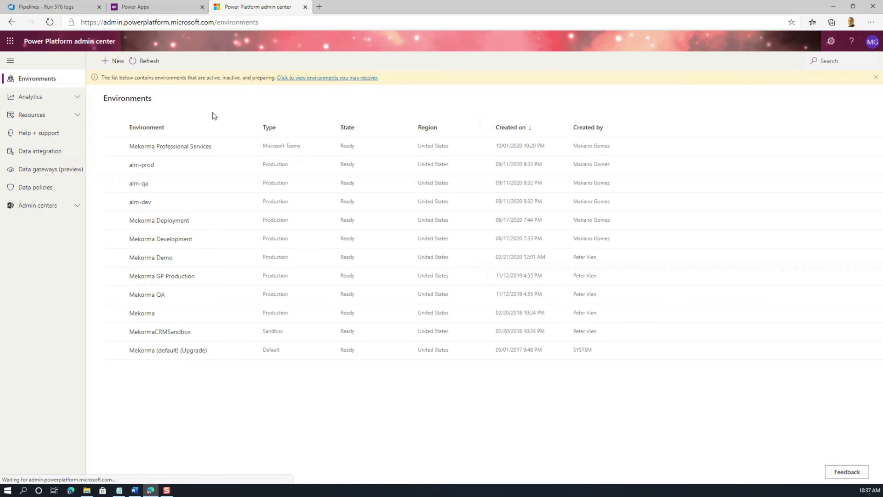
Step: Go to alm-dev Settings > Users + permissions > Users, then Manage users in Dynamics 365
{"action": "left_click", "coordinate": [140, 201]}
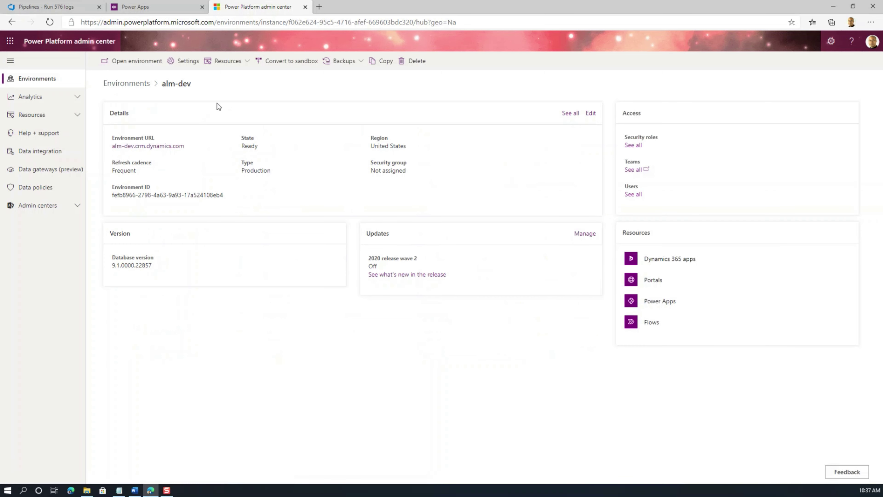
{"action": "left_click", "coordinate": [191, 64]}
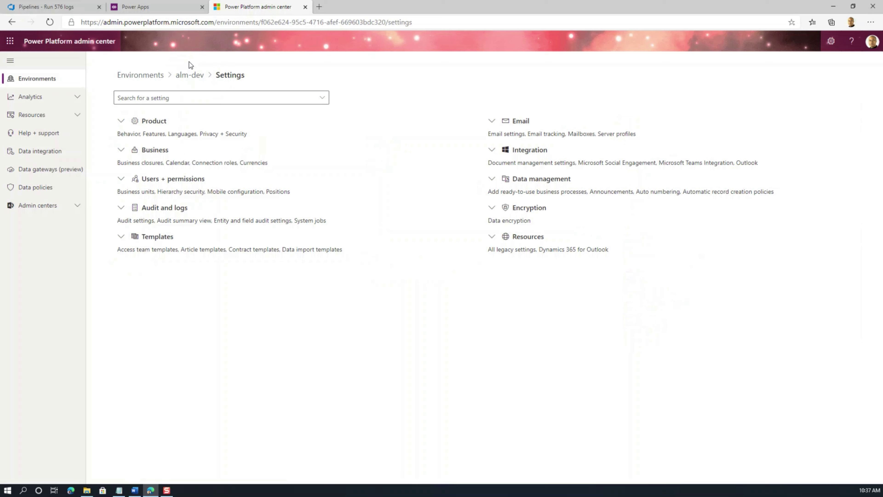
{"action": "left_click", "coordinate": [171, 182]}
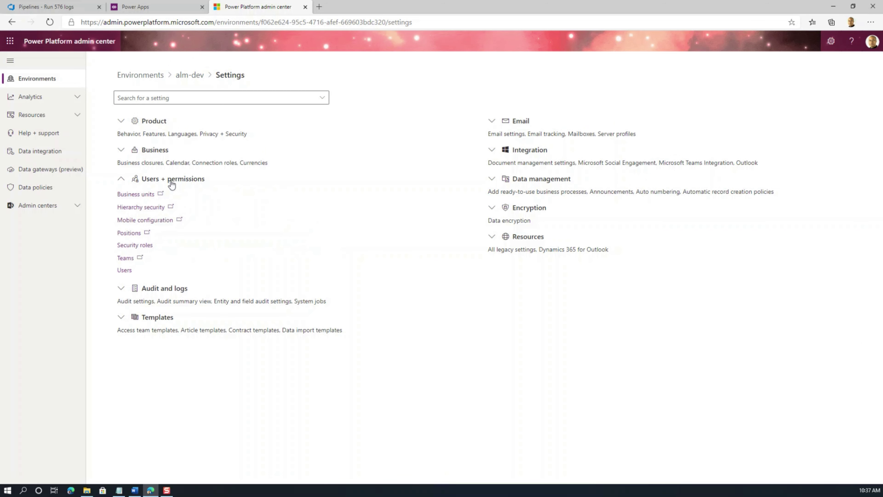
{"action": "left_click", "coordinate": [125, 271]}
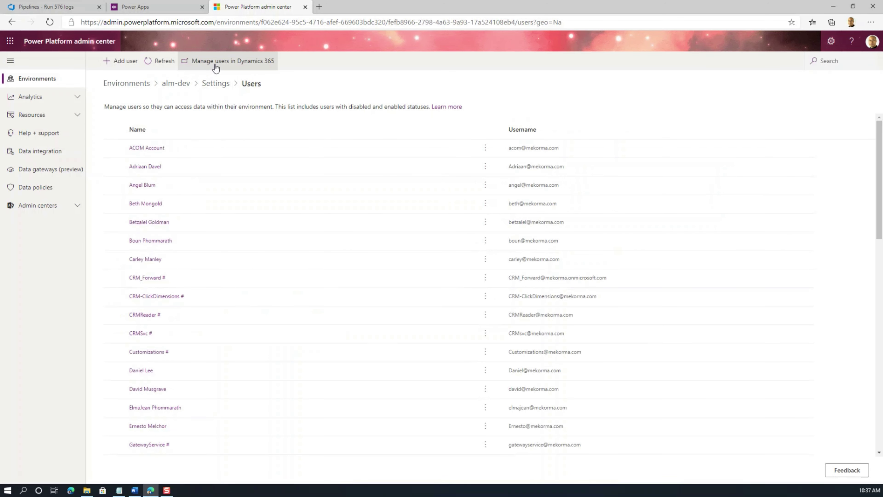
{"action": "left_click", "coordinate": [215, 66]}
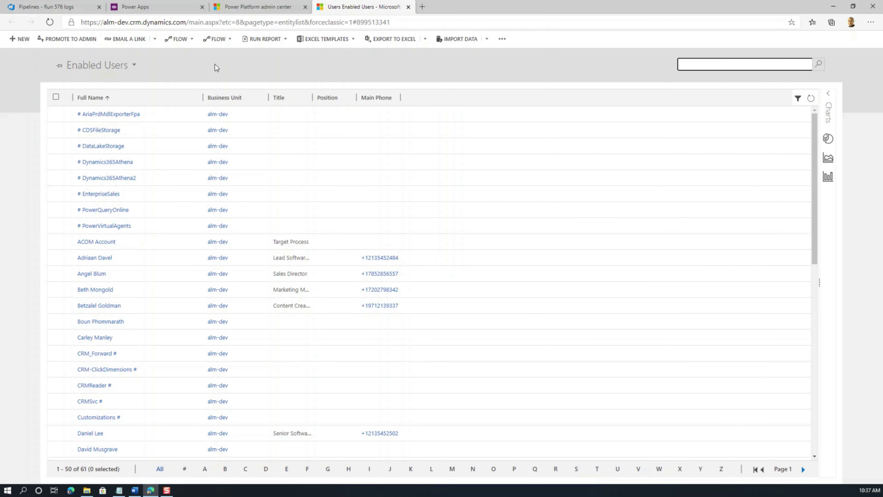
Step: Assign Development User the System Administrator role, then return to the run 576 log tab
{"action": "left_click_drag", "start_coordinate": [814, 209], "coordinate": [815, 229]}
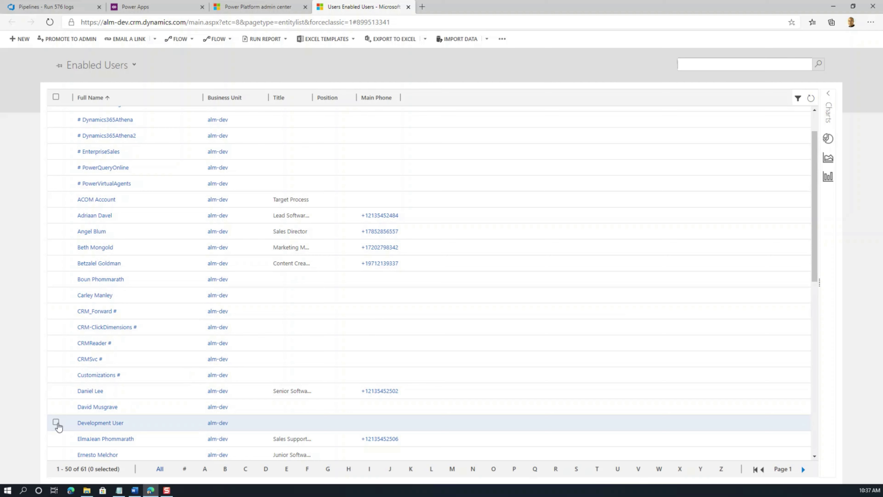
{"action": "left_click", "coordinate": [56, 423]}
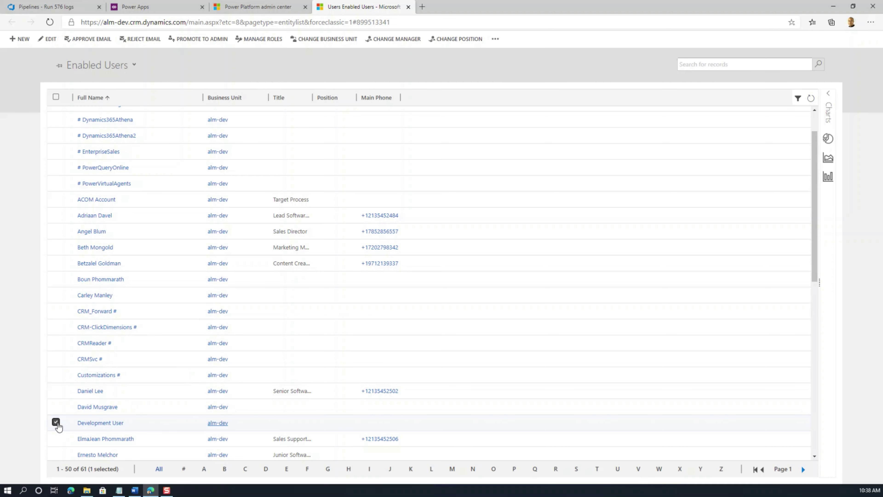
{"action": "left_click", "coordinate": [260, 43]}
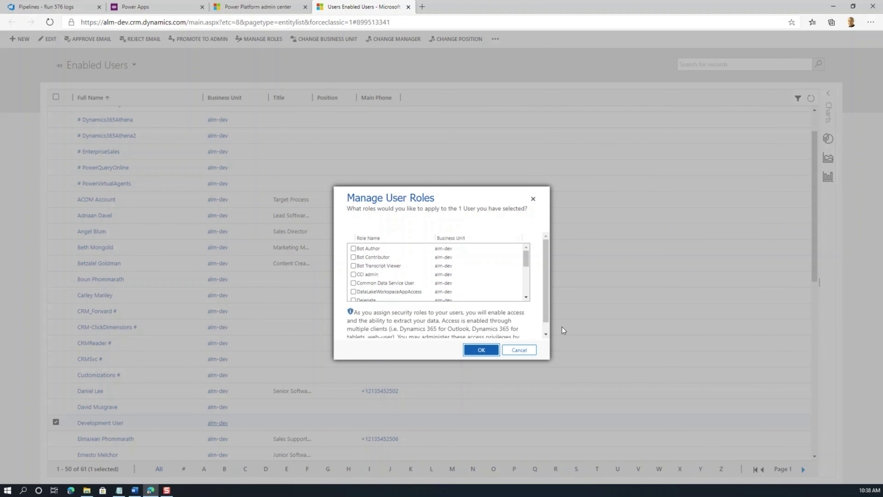
{"action": "left_click_drag", "start_coordinate": [527, 266], "coordinate": [357, 303]}
{"action": "left_click", "coordinate": [353, 287]}
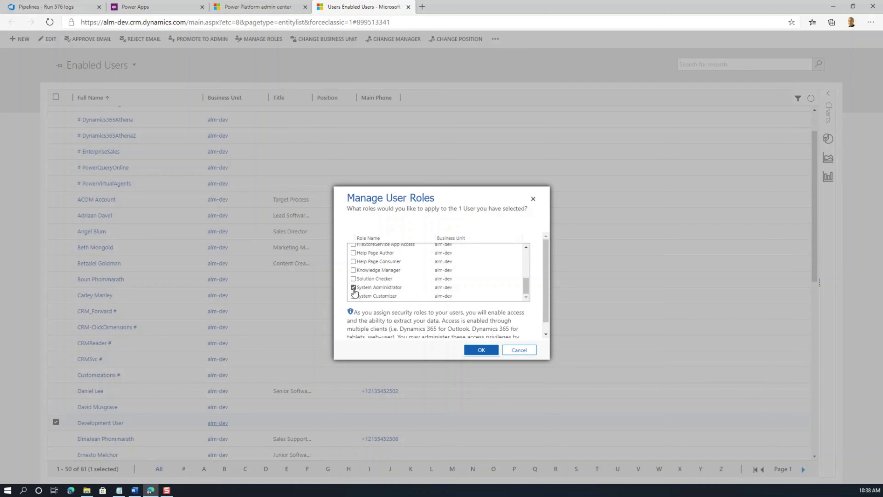
{"action": "left_click", "coordinate": [480, 352]}
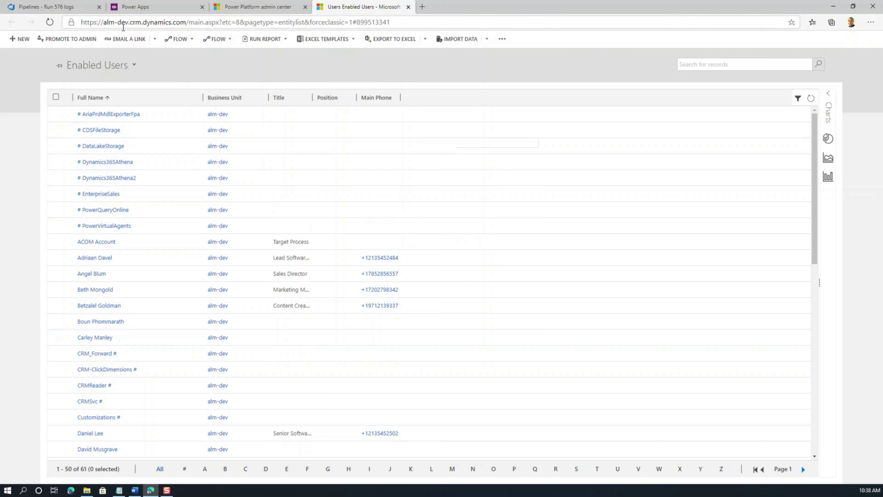
{"action": "left_click", "coordinate": [50, 9]}
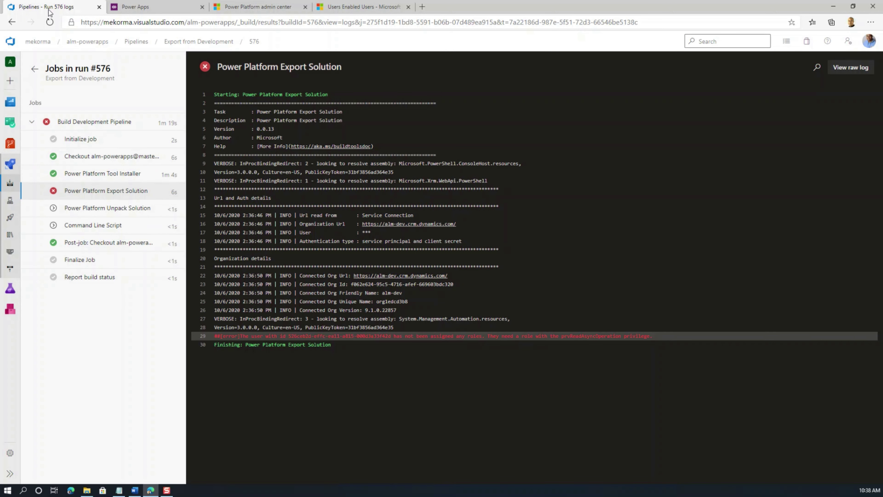
Step: Run the Export from Development pipeline again from its runs page, creating run #577
{"action": "left_click", "coordinate": [180, 42]}
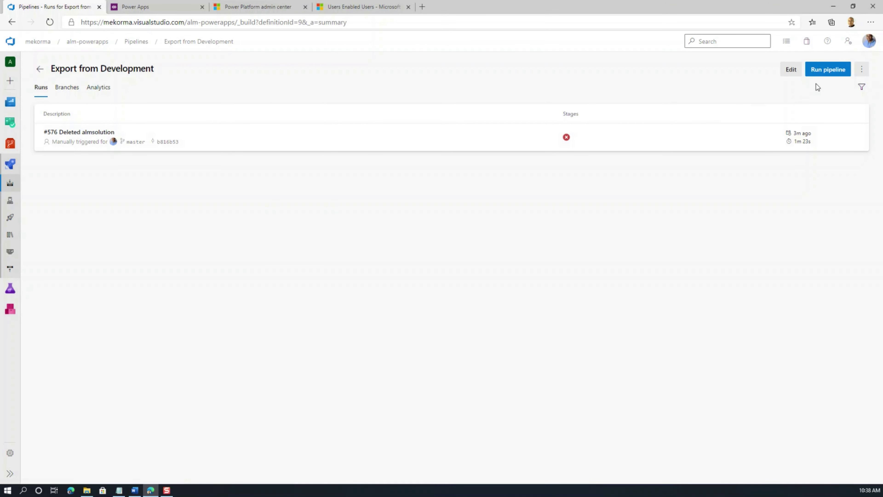
{"action": "left_click", "coordinate": [836, 73]}
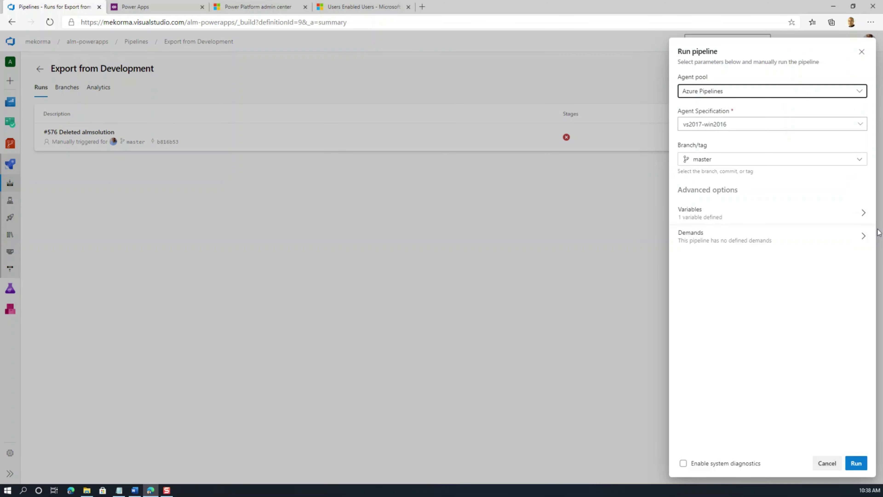
{"action": "left_click", "coordinate": [856, 464]}
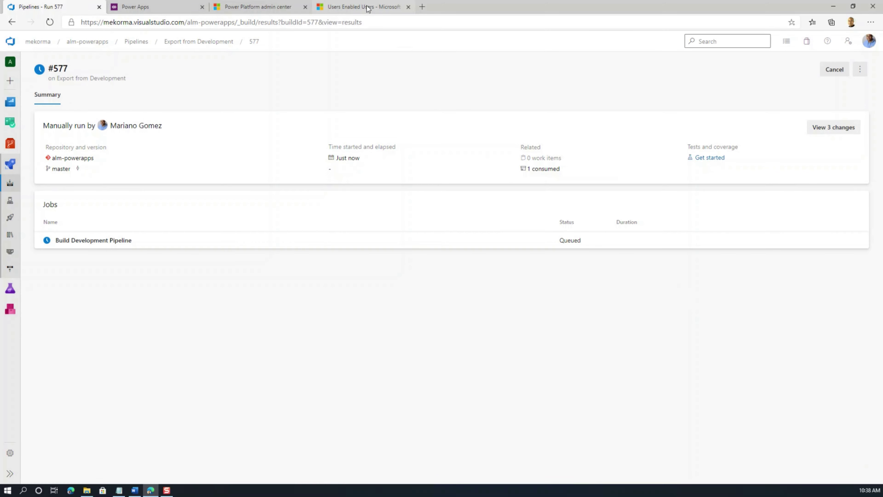
{"action": "left_click", "coordinate": [365, 7]}
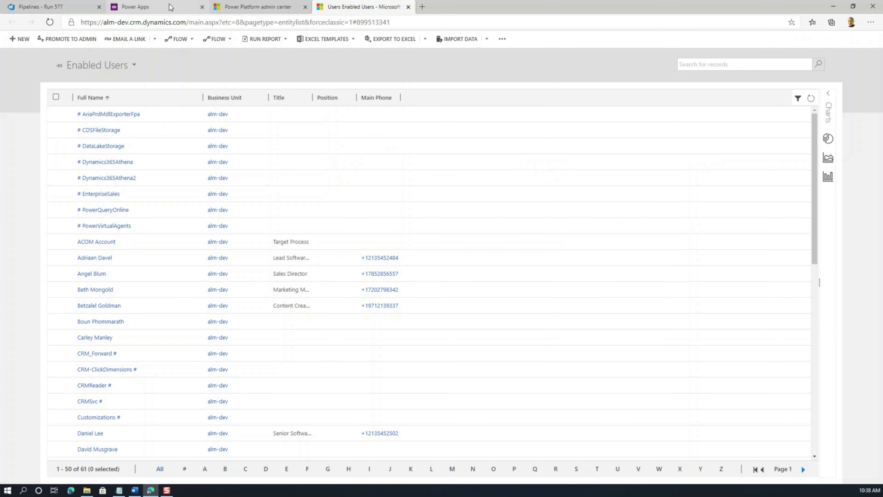
Step: Follow run #577's Build Development Pipeline job logs until all three tasks succeed
{"action": "left_click", "coordinate": [47, 10]}
{"action": "left_click", "coordinate": [80, 240]}
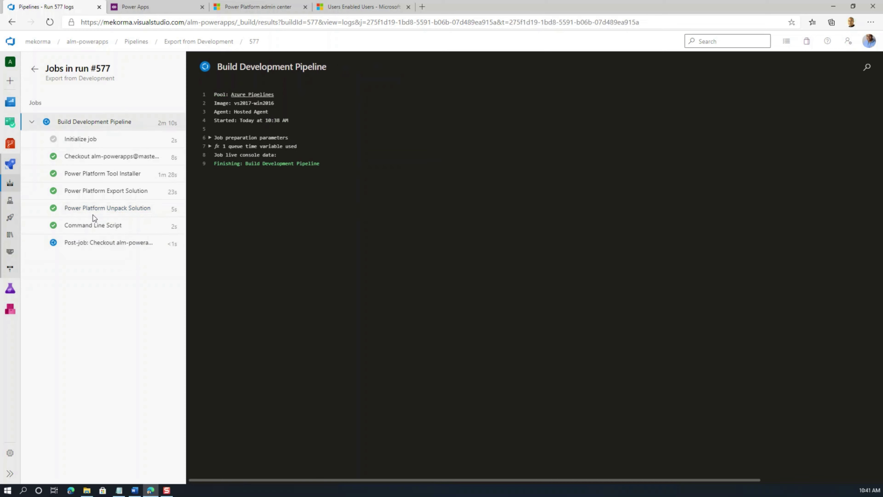
Step: Check the Command Line Script log, then open the alm-powerapps almsolution and CanvasApps folders
{"action": "left_click", "coordinate": [86, 231]}
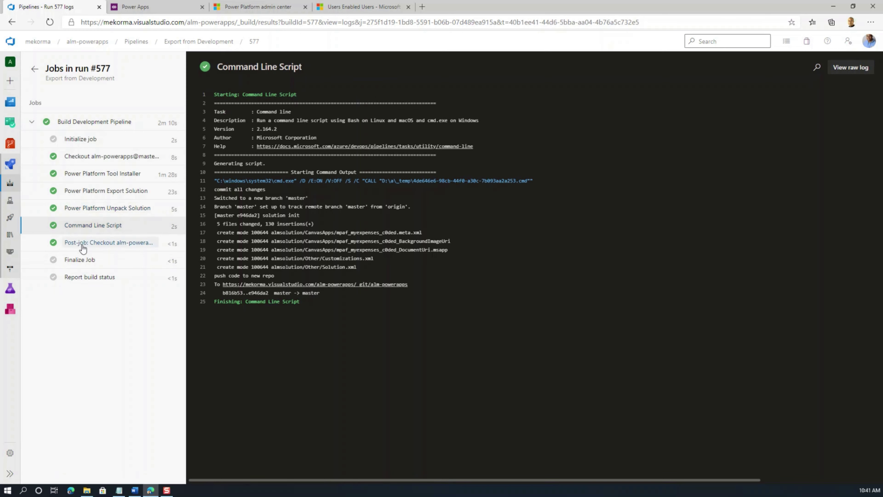
{"action": "mouse_move", "coordinate": [12, 148]}
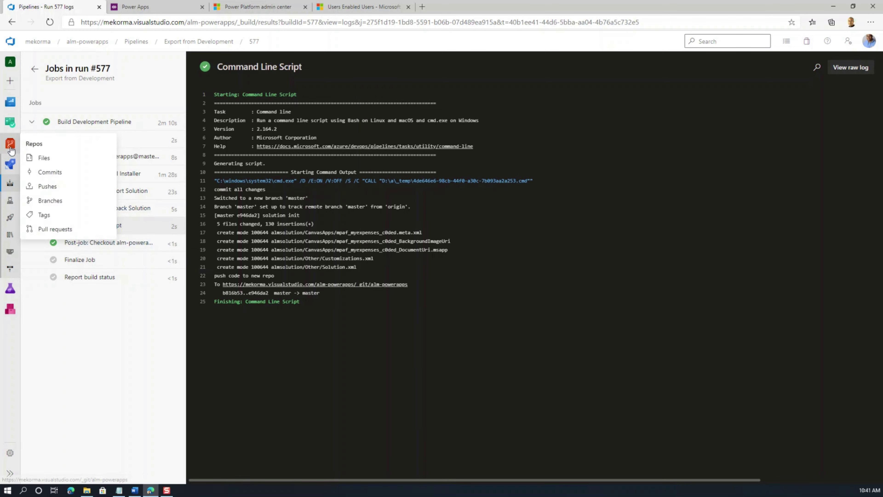
{"action": "left_click", "coordinate": [43, 159]}
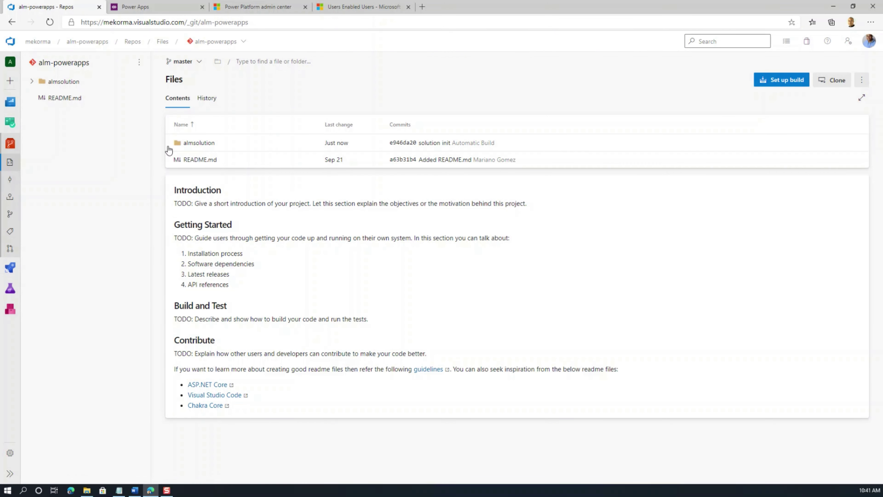
{"action": "left_click", "coordinate": [195, 143]}
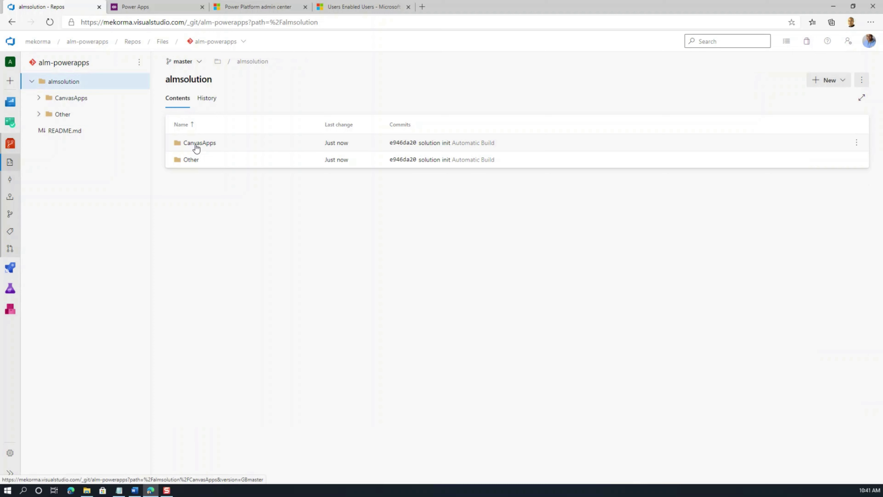
{"action": "left_click", "coordinate": [207, 147]}
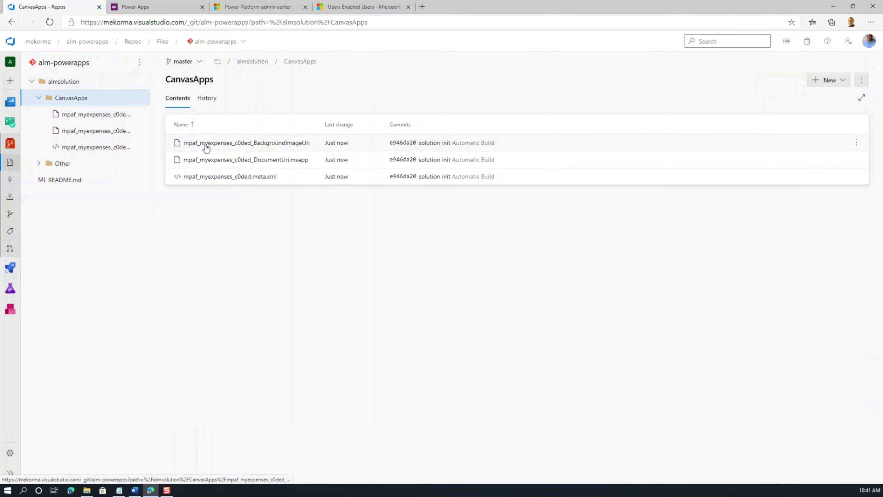
Step: Inspect Other's Customizations.xml and Solution.xml plus the DocumentUri and BackgroundImageUri canvas app files
{"action": "left_click", "coordinate": [57, 166]}
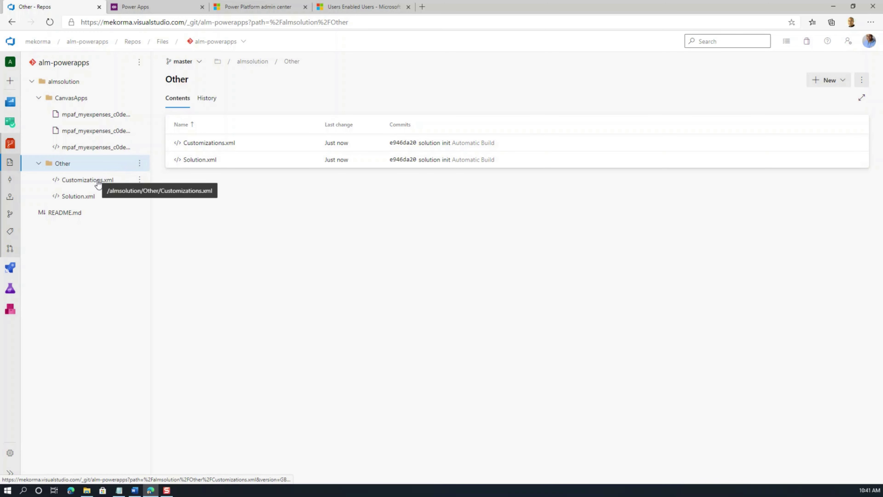
{"action": "left_click", "coordinate": [99, 183]}
{"action": "left_click", "coordinate": [81, 197]}
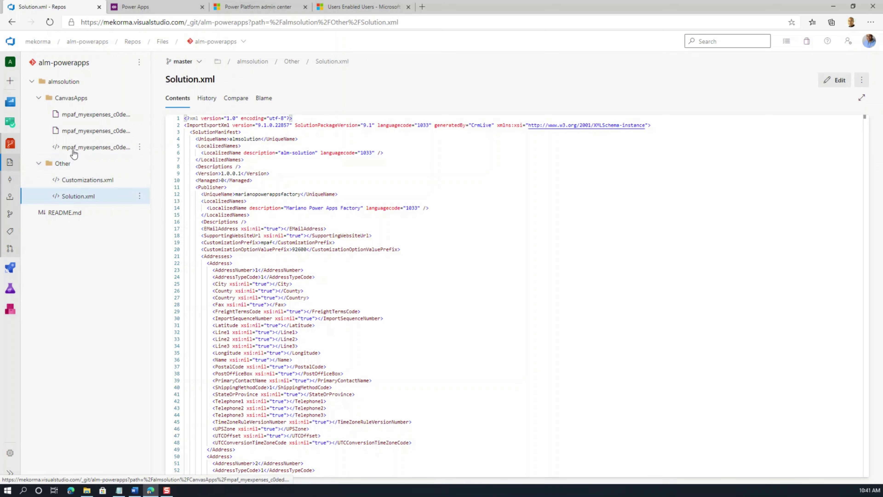
{"action": "left_click", "coordinate": [79, 131]}
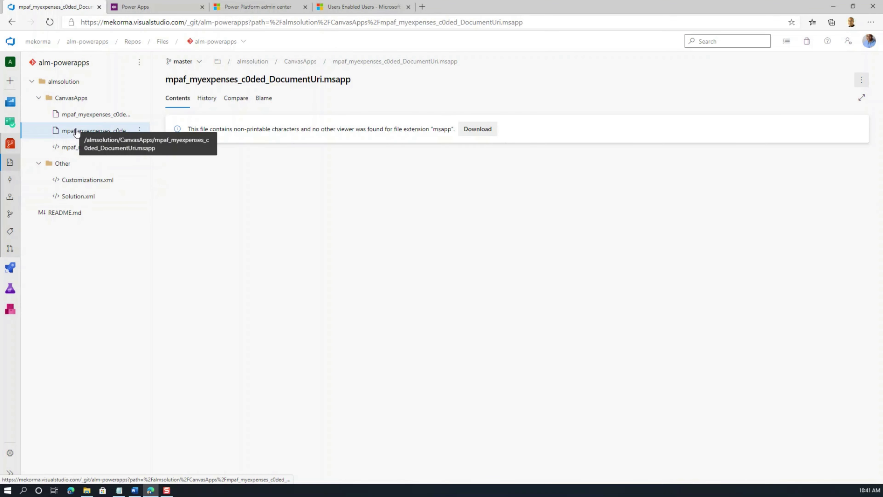
{"action": "left_click", "coordinate": [80, 116]}
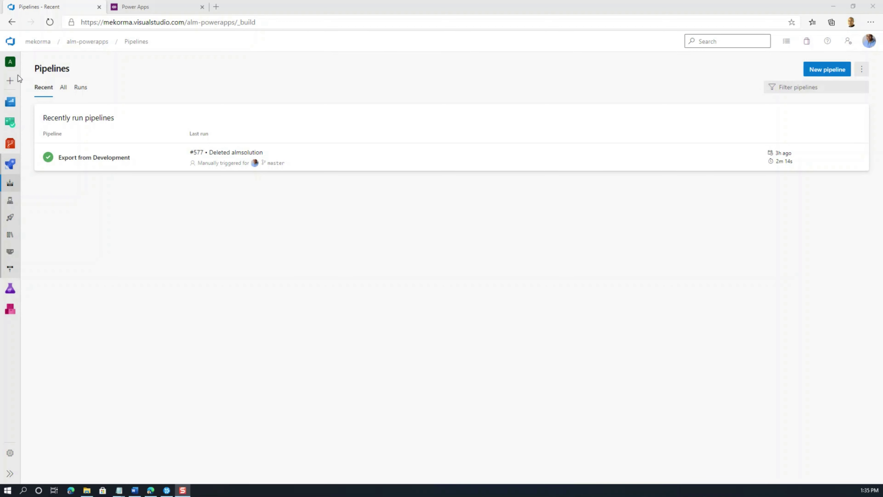
Step: Create a classic empty-job pipeline on alm-powerapps named 'Build QA Environment Files'
{"action": "left_click", "coordinate": [834, 69]}
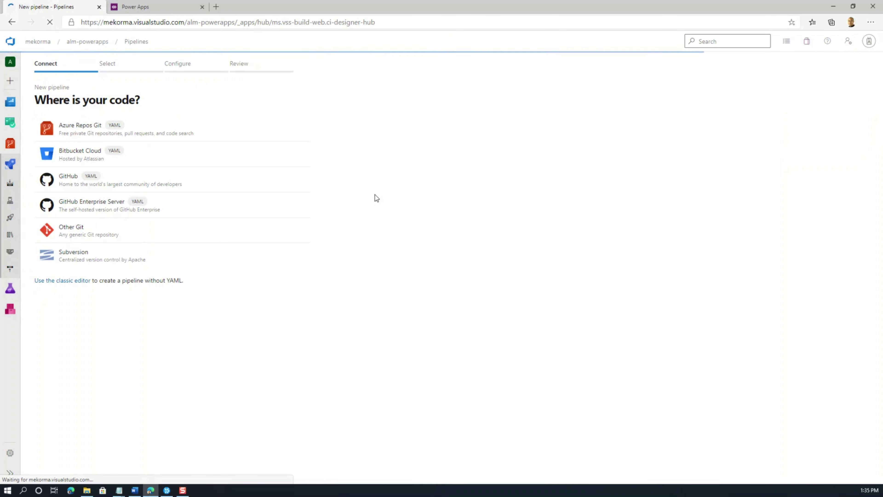
{"action": "left_click", "coordinate": [79, 283]}
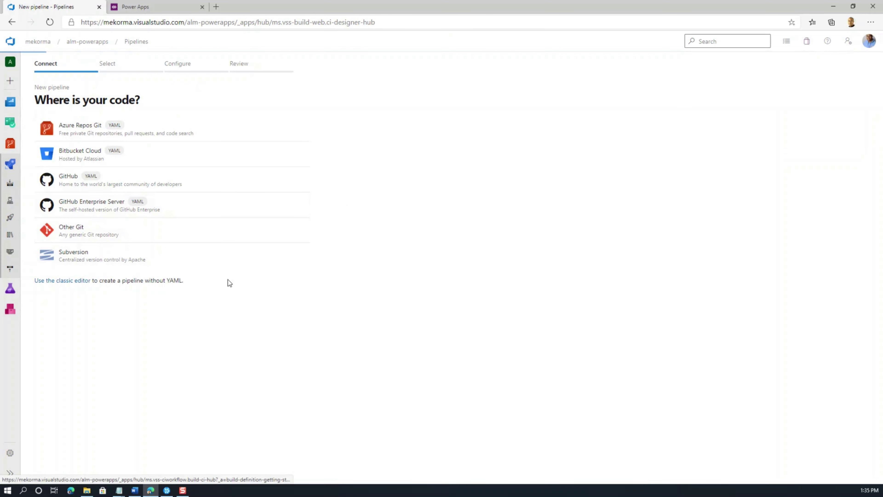
{"action": "left_click", "coordinate": [400, 267]}
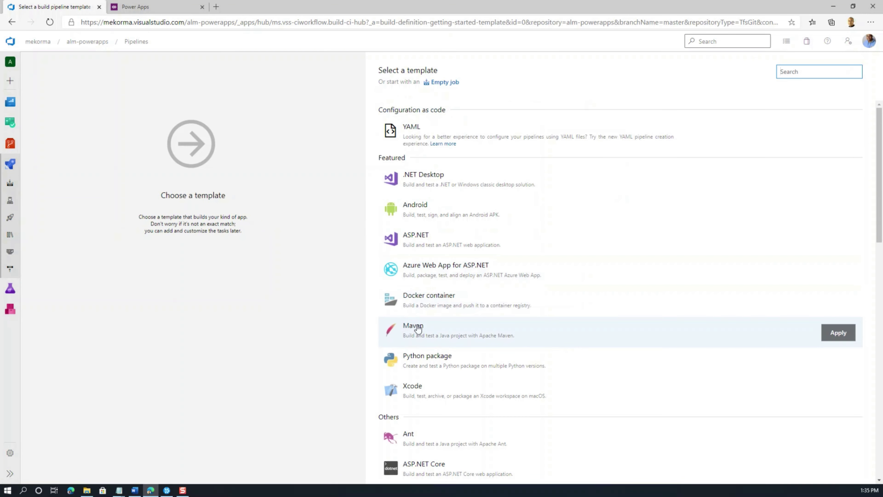
{"action": "left_click", "coordinate": [441, 82]}
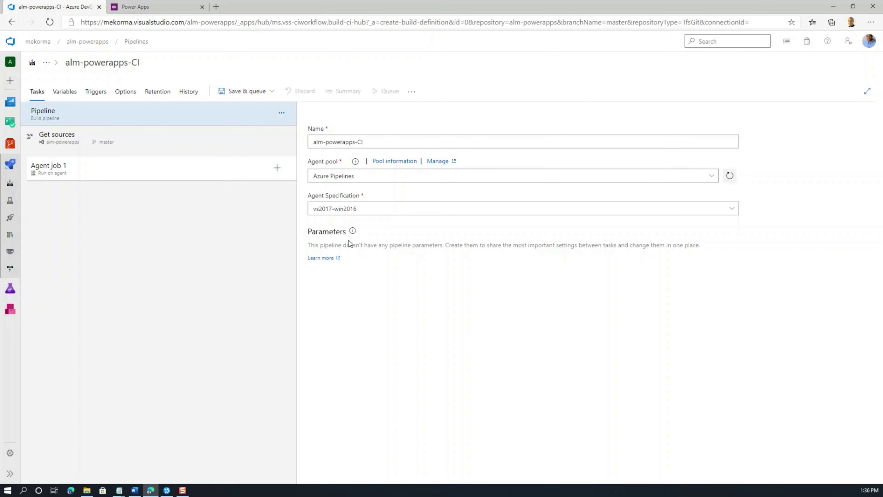
{"action": "left_click_drag", "start_coordinate": [374, 142], "coordinate": [269, 154]}
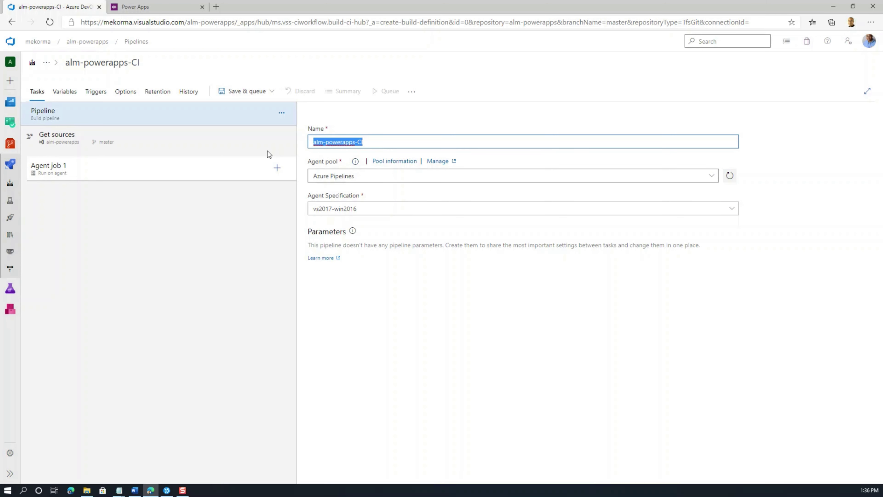
{"action": "type", "text": "Build QA Environment Files"}
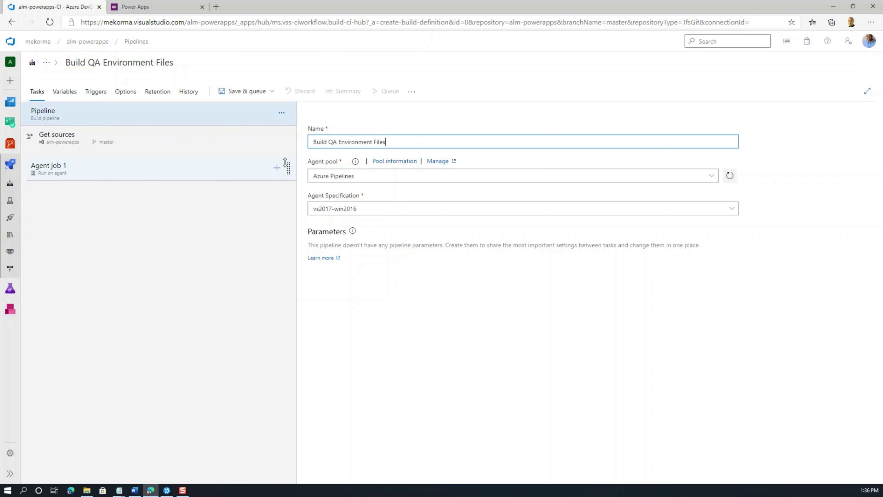
{"action": "left_click", "coordinate": [277, 169]}
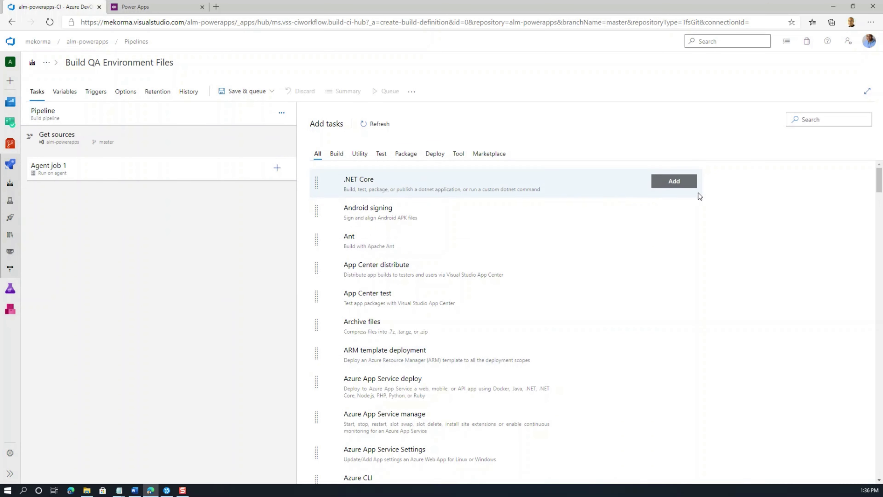
Step: Add the Power Platform Tool Installer task to Agent job 1
{"action": "left_click", "coordinate": [809, 118]}
{"action": "type", "text": "Power"}
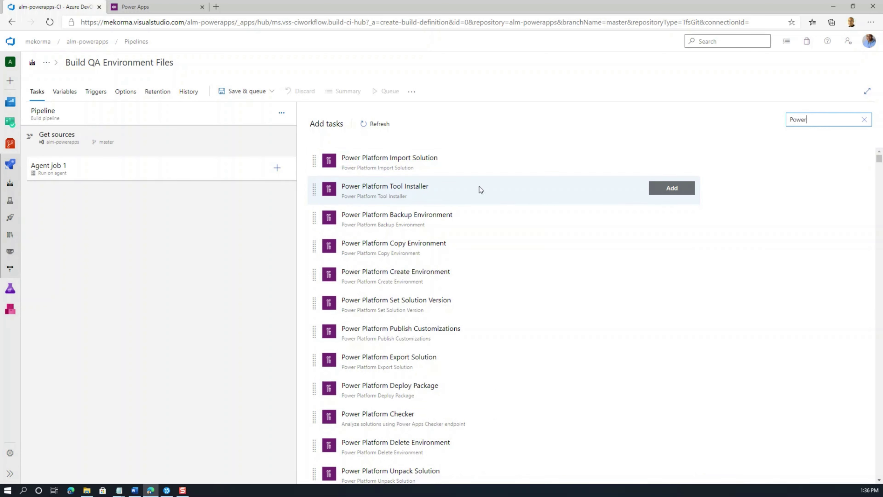
{"action": "left_click", "coordinate": [669, 188]}
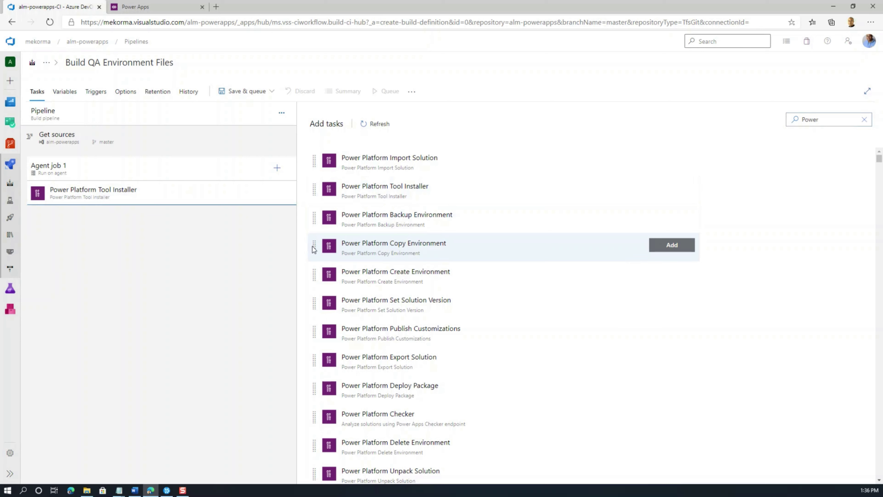
{"action": "left_click", "coordinate": [135, 207]}
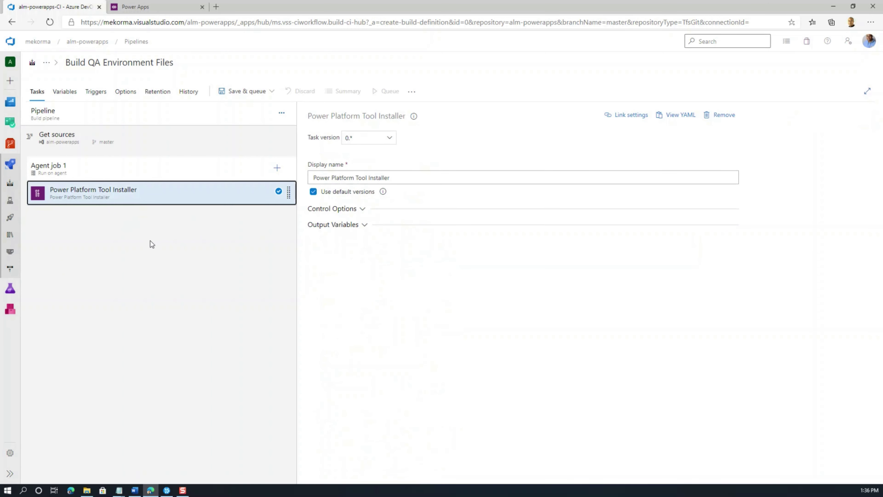
Step: Add the Power Platform Pack Solution task after the Tool Installer
{"action": "left_click", "coordinate": [276, 168]}
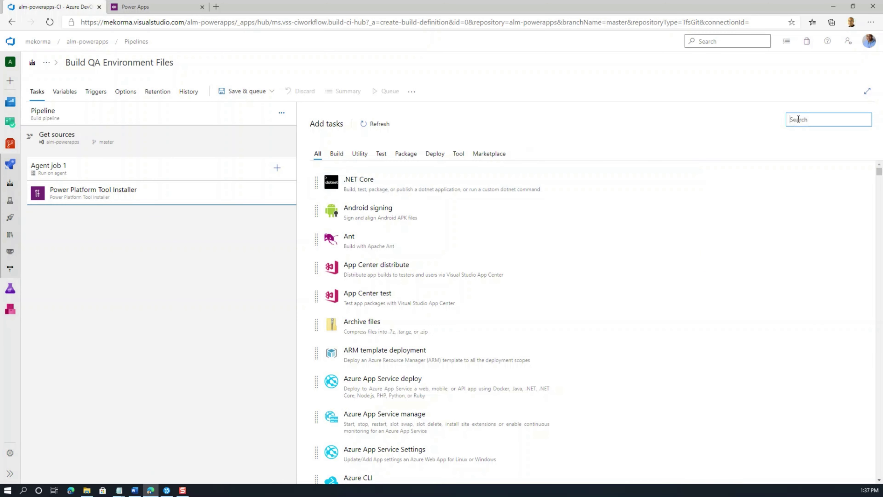
{"action": "type", "text": "Power"}
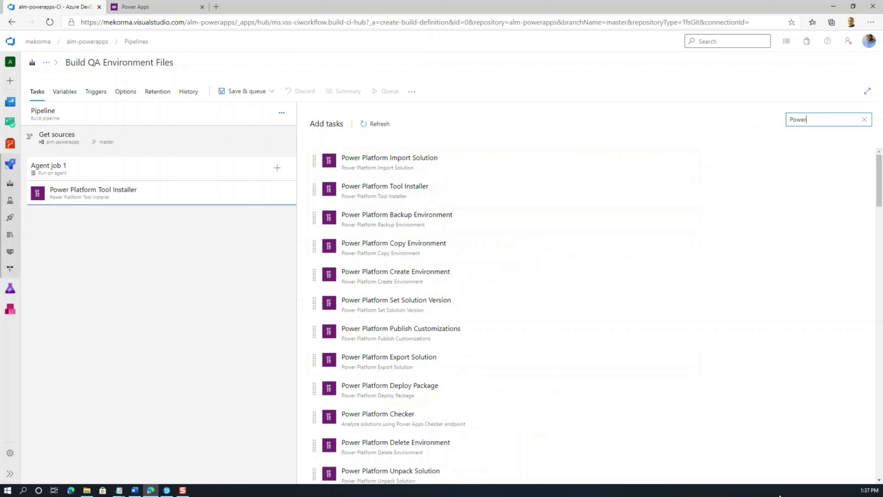
{"action": "left_click", "coordinate": [879, 480]}
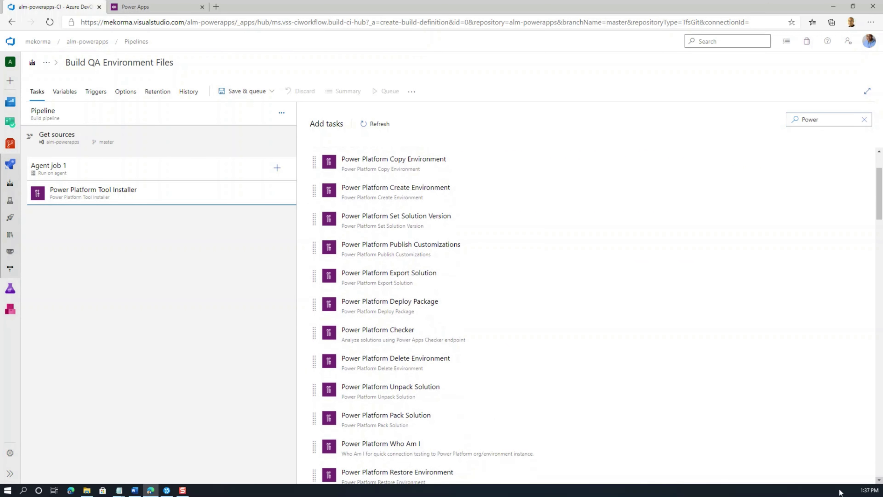
{"action": "left_click", "coordinate": [415, 422]}
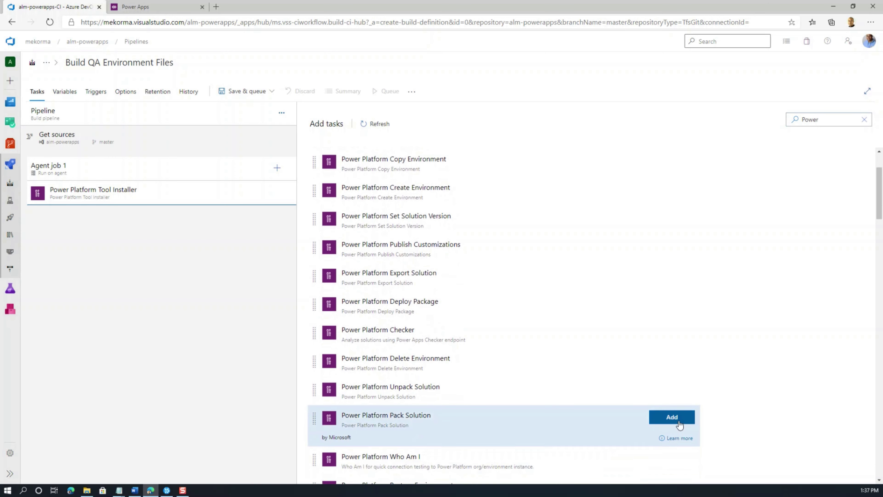
{"action": "double_click", "coordinate": [567, 442]}
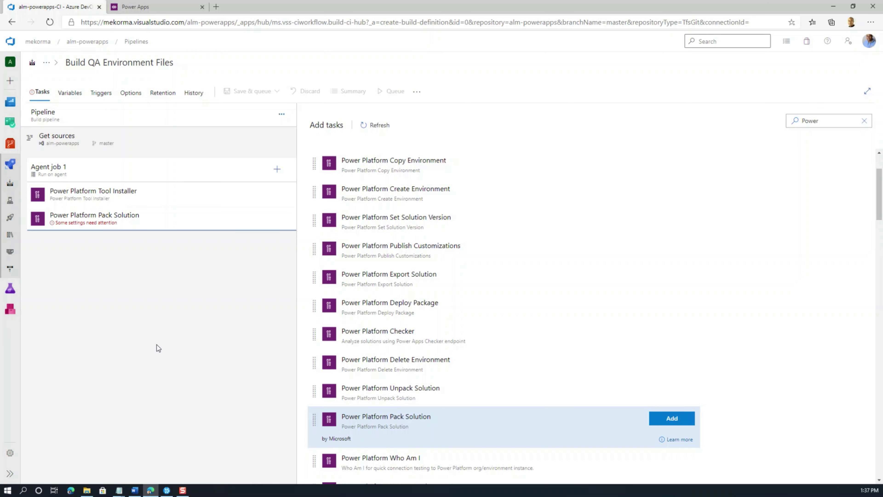
Step: Set Pack Solution's source folder to $(Build.SourcesDirectory)\$(SolutionName)
{"action": "left_click", "coordinate": [115, 219]}
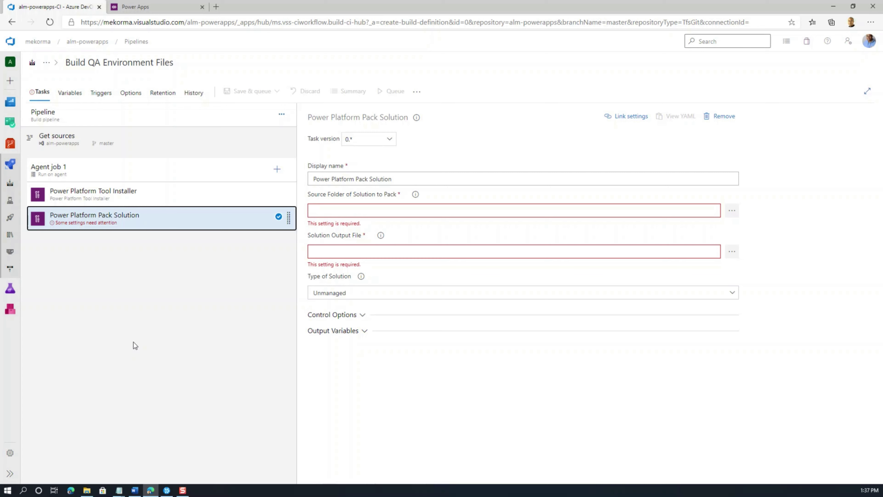
{"action": "key", "text": "alt+Tab"}
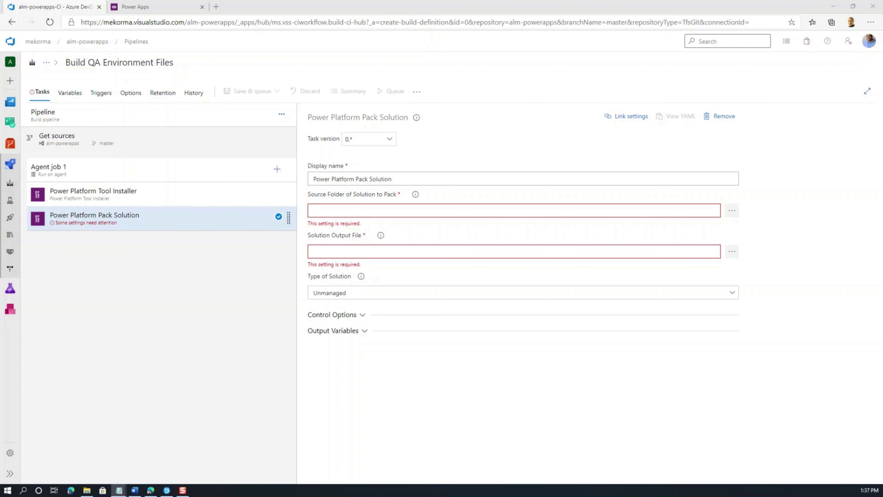
{"action": "left_click", "coordinate": [552, 211]}
{"action": "type", "text": "$(Build.SourcesDirectory)\\$(SolutionName)"}
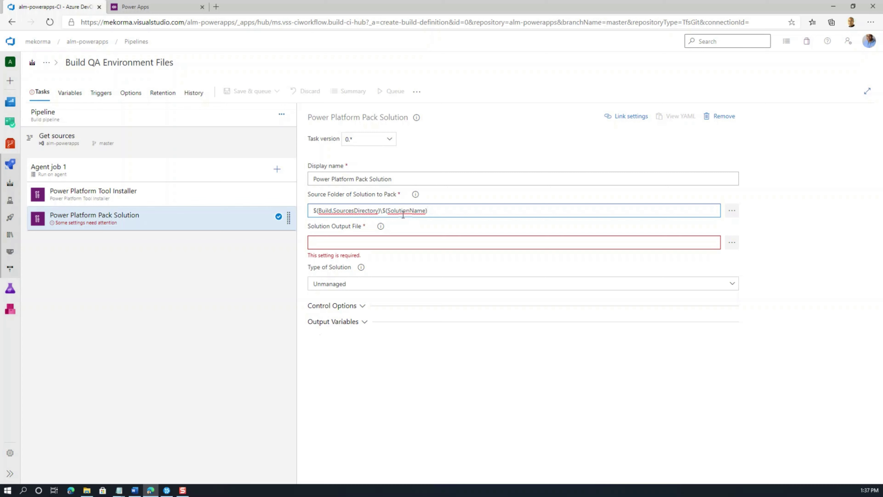
Step: Add a pipeline variable SolutionName with value almsolution
{"action": "left_click", "coordinate": [79, 95]}
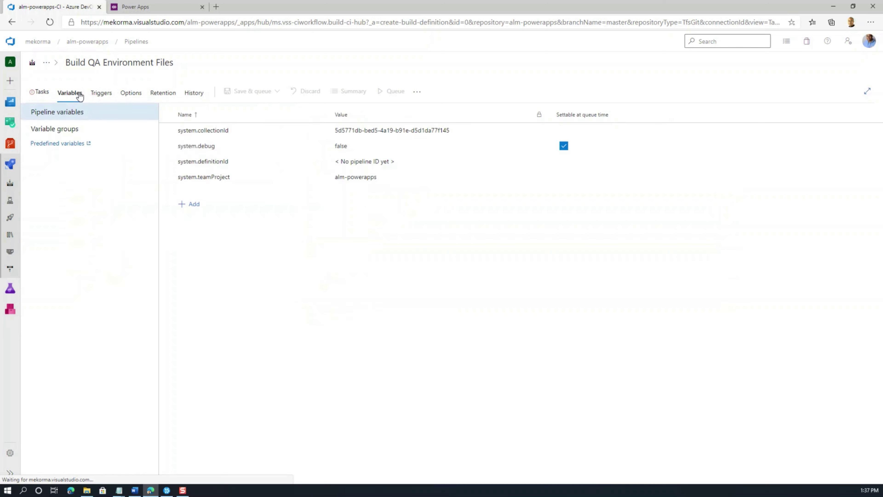
{"action": "left_click", "coordinate": [191, 203]}
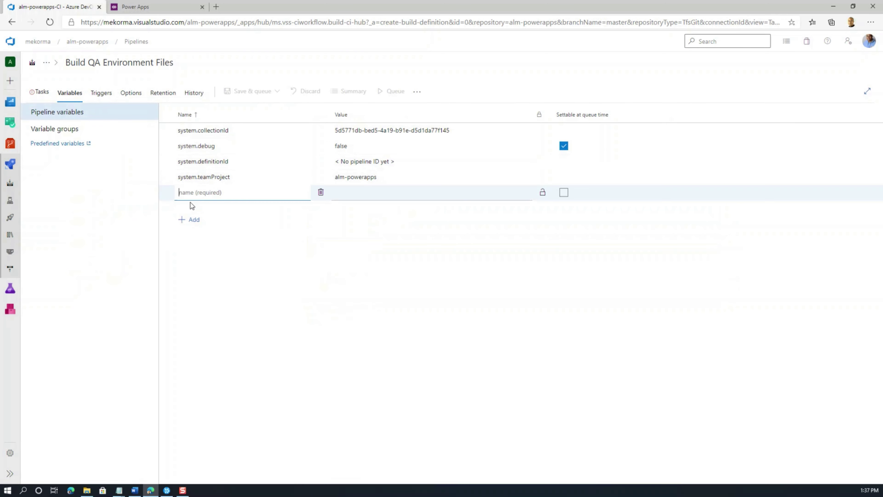
{"action": "type", "text": "SolutionName"}
{"action": "left_click", "coordinate": [226, 231]}
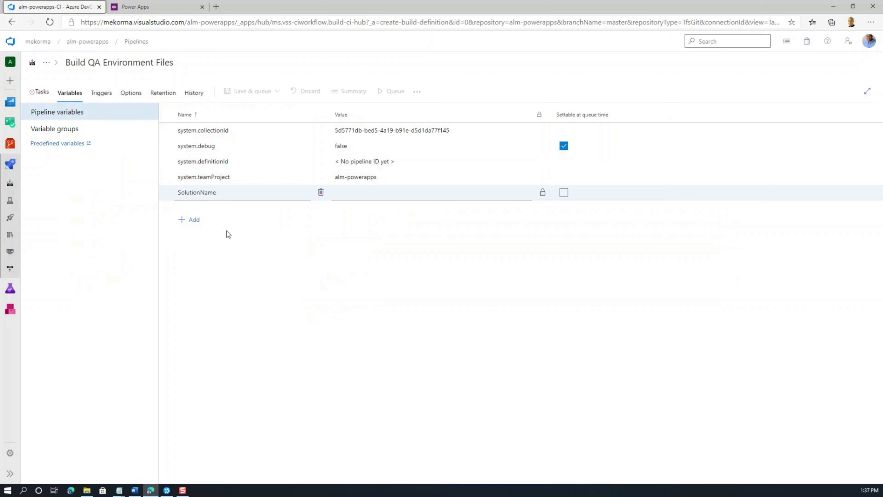
{"action": "left_click", "coordinate": [348, 194]}
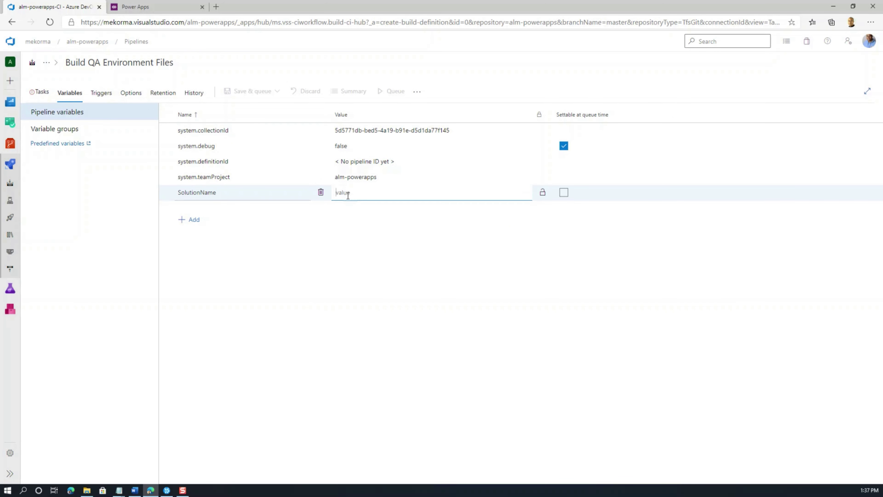
{"action": "type", "text": "almsolution"}
{"action": "left_click", "coordinate": [40, 92]}
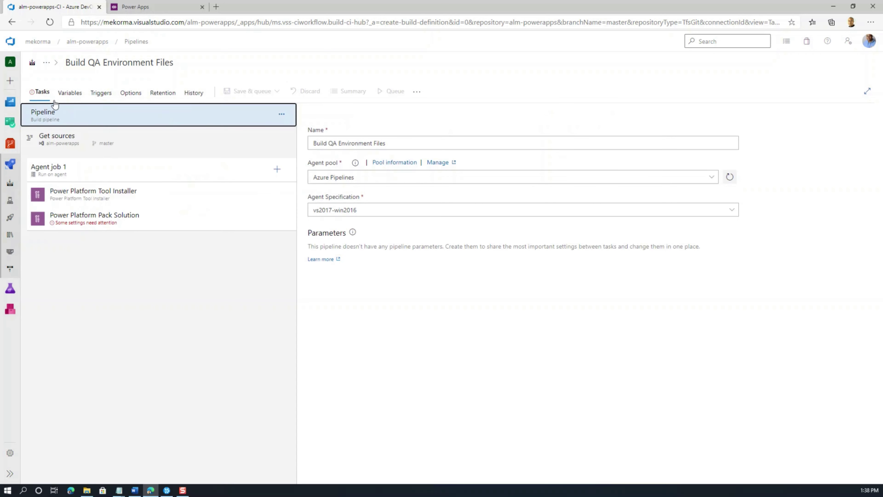
Step: Set Pack Solution's output file to $(Build.ArtifactStagingDirectory)\$(SolutionName).zip
{"action": "left_click", "coordinate": [121, 221]}
{"action": "left_click", "coordinate": [329, 242]}
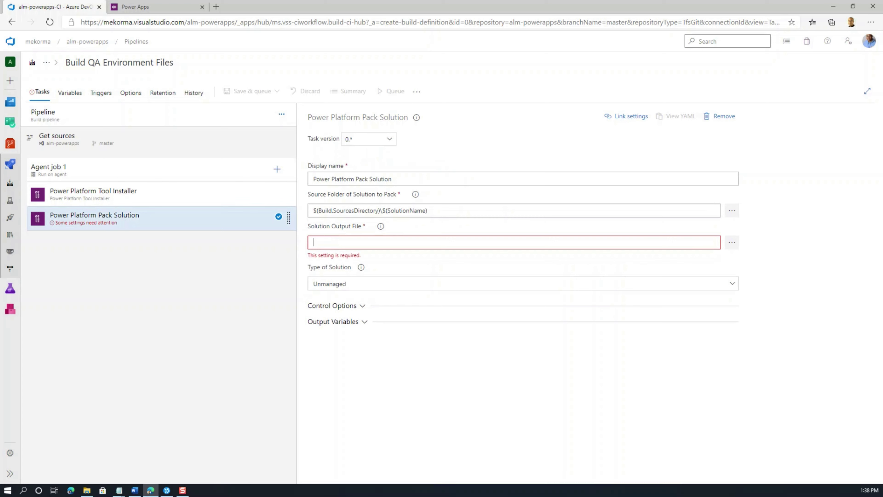
{"action": "key", "text": "alt+Tab"}
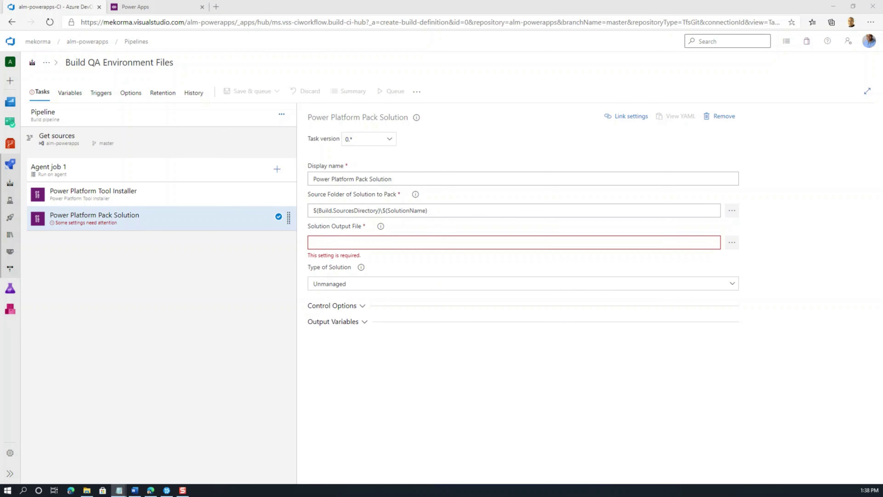
{"action": "left_click", "coordinate": [453, 242]}
{"action": "type", "text": "$(Build.ArtifactStagingDirectory)\\$(SolutionName).zip"}
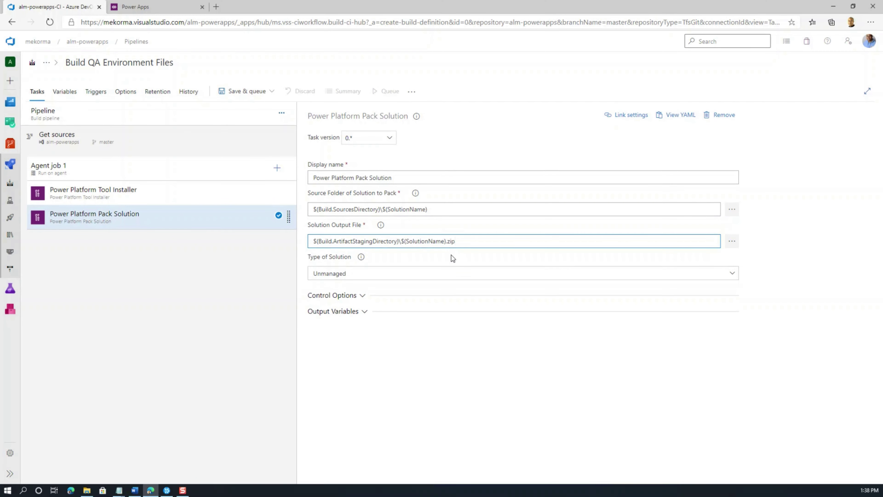
{"action": "left_click", "coordinate": [455, 408]}
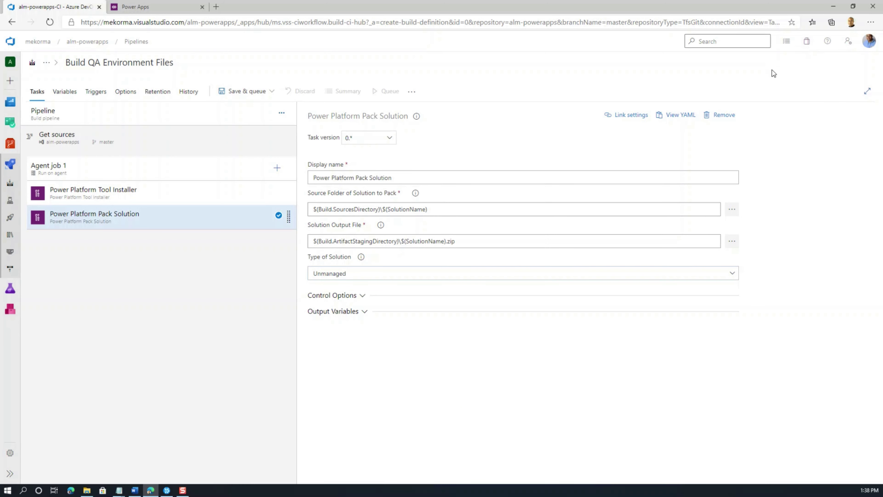
{"action": "left_click", "coordinate": [750, 40]}
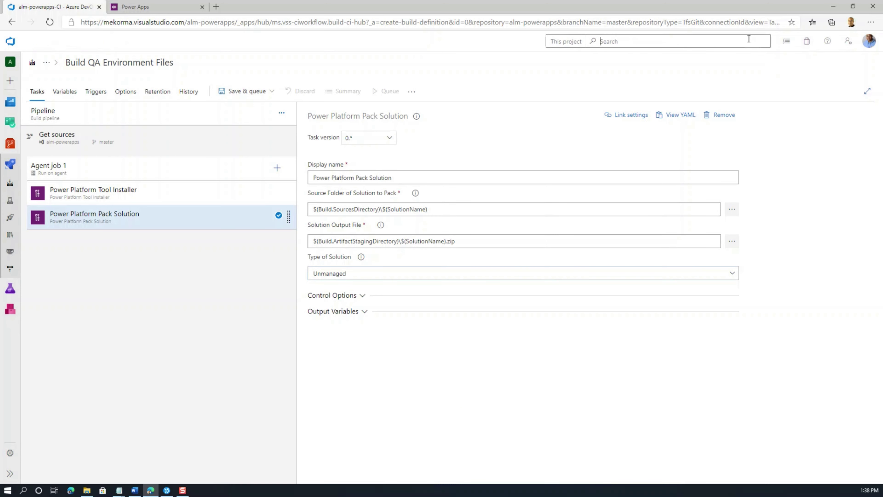
Step: Add a Power Platform Import Solution task after Pack Solution and select it
{"action": "left_click", "coordinate": [277, 167]}
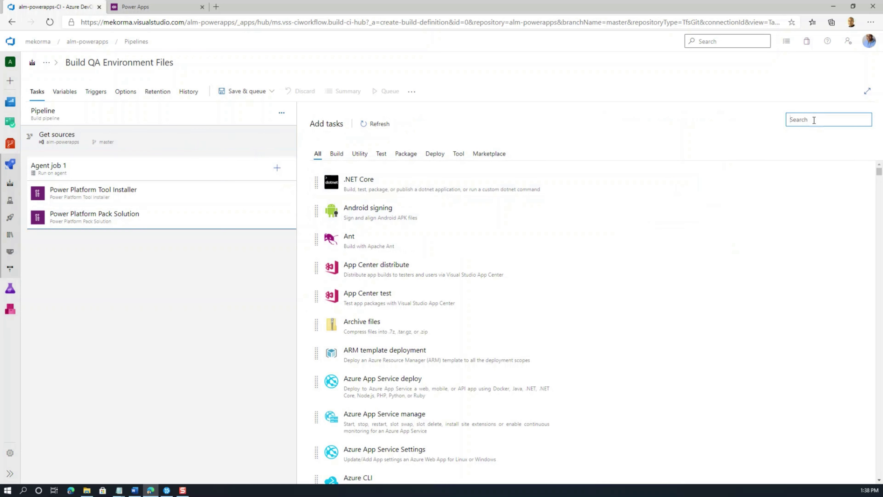
{"action": "type", "text": "Power"}
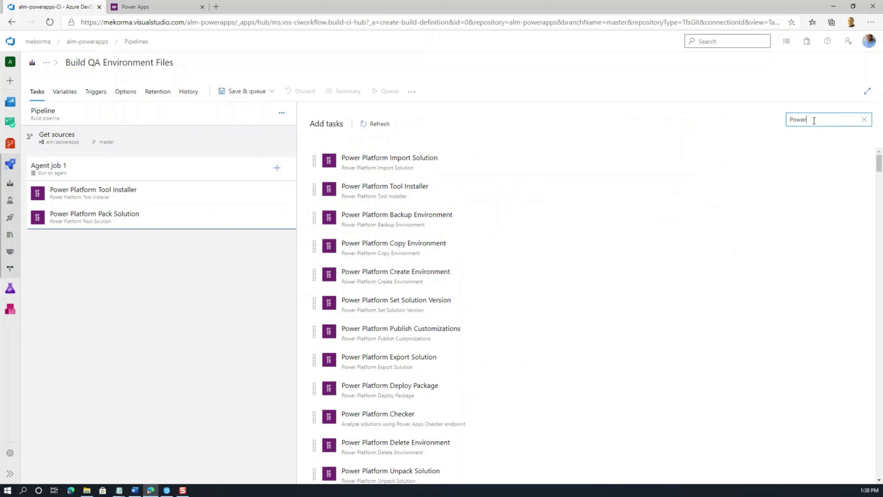
{"action": "mouse_move", "coordinate": [681, 173]}
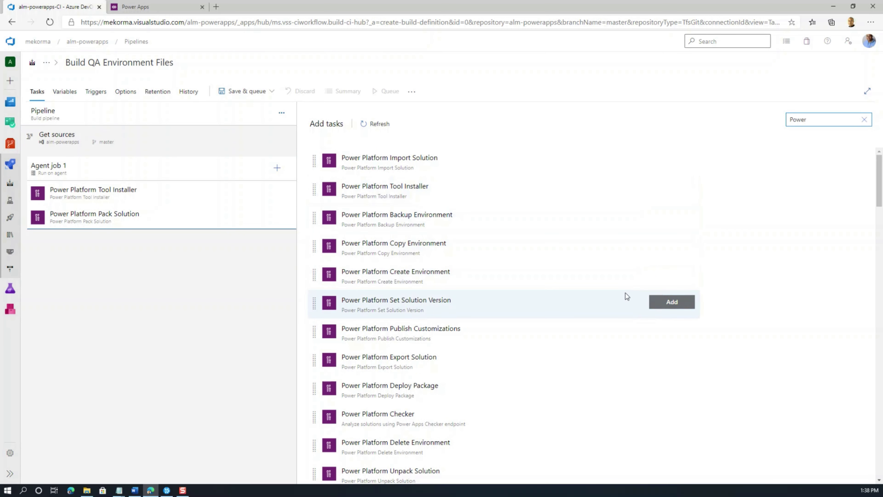
{"action": "left_click", "coordinate": [434, 166]}
{"action": "left_click", "coordinate": [655, 157]}
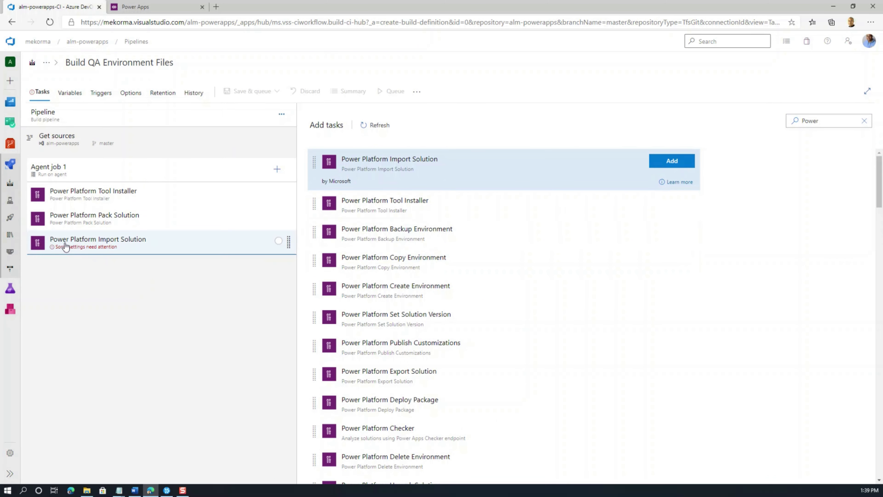
{"action": "left_click", "coordinate": [66, 246]}
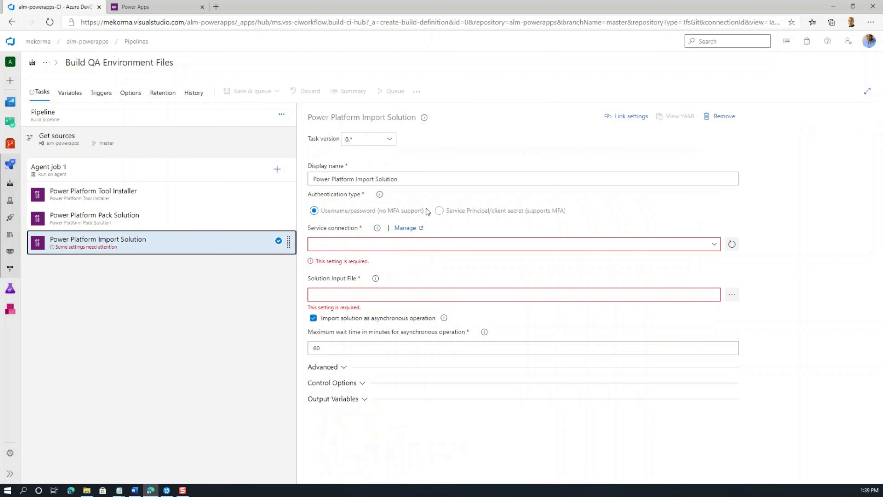
Step: Set Import Solution to service principal authentication with the ALM-qa Connection
{"action": "left_click", "coordinate": [438, 212]}
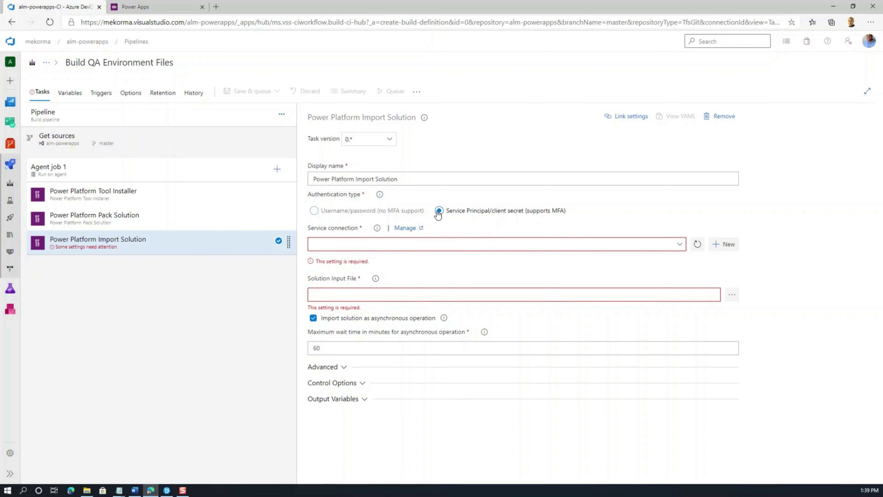
{"action": "left_click", "coordinate": [678, 247]}
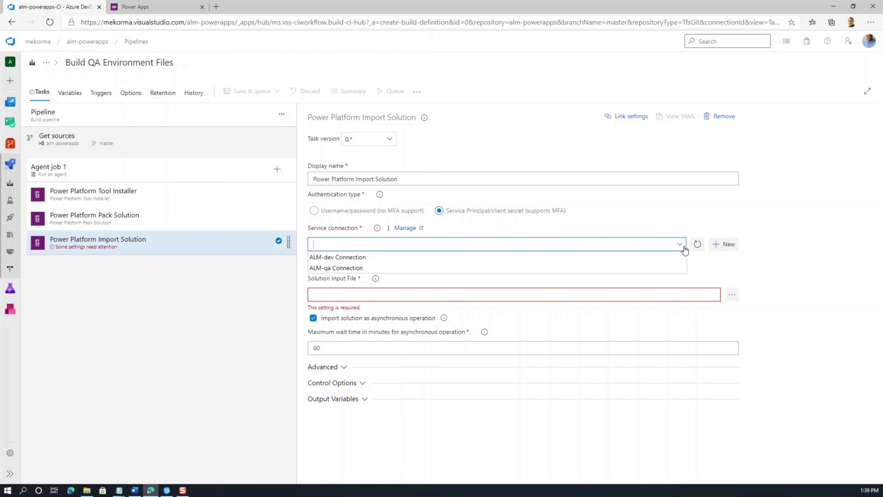
{"action": "left_click", "coordinate": [379, 270]}
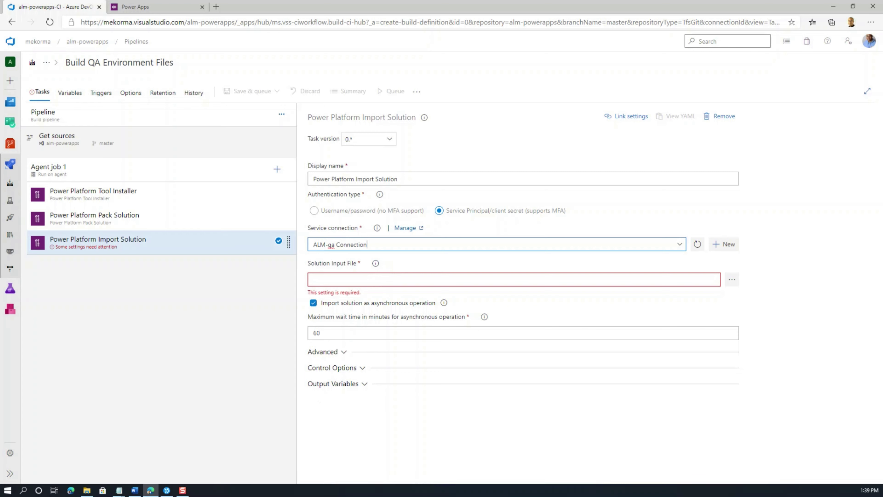
Step: Use Pack Solution's output $(Build.ArtifactStagingDirectory)\$(SolutionName).zip as Import Solution's input file
{"action": "key", "text": "alt+Tab"}
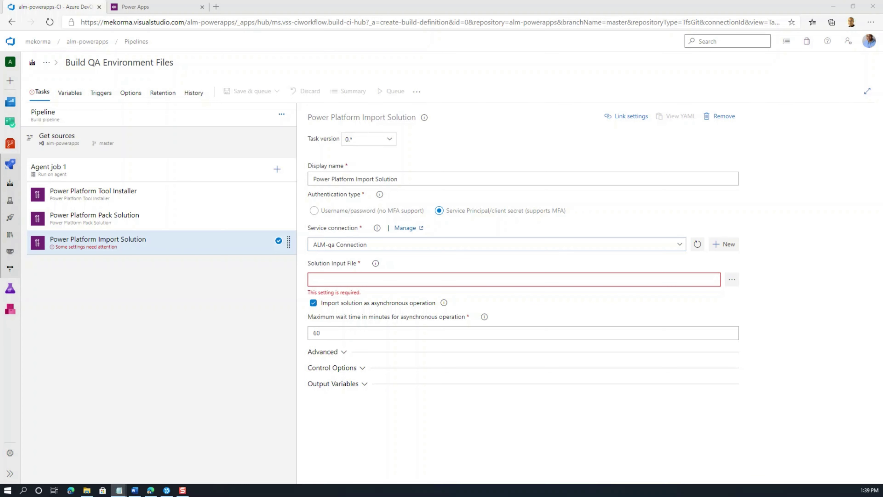
{"action": "left_click", "coordinate": [98, 223]}
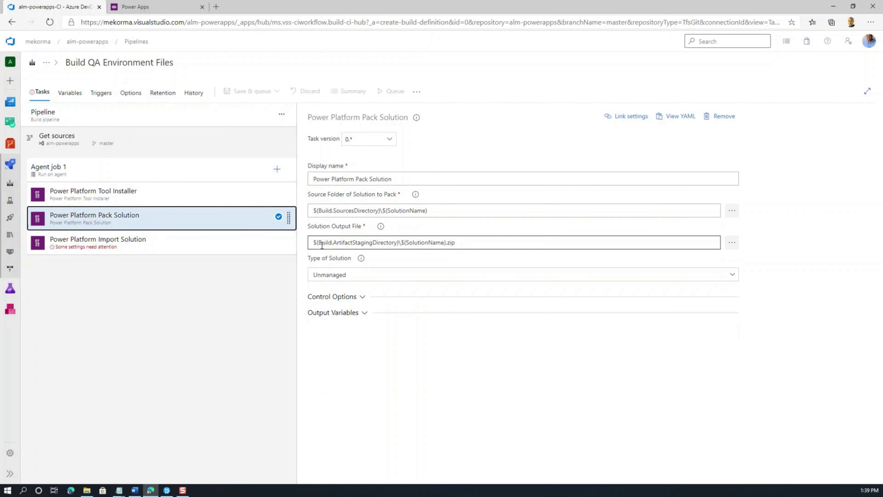
{"action": "left_click", "coordinate": [459, 246]}
{"action": "key", "text": "ctrl+a"}
{"action": "key", "text": "ctrl+c"}
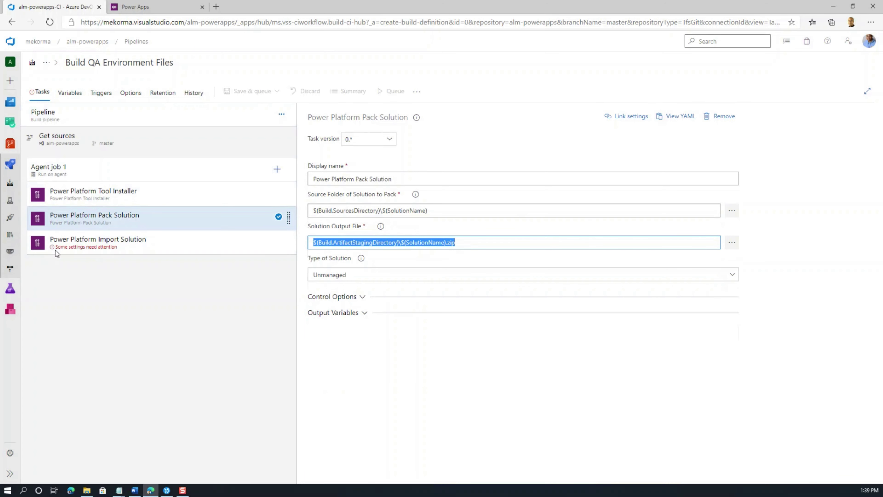
{"action": "left_click", "coordinate": [113, 241]}
{"action": "left_click", "coordinate": [322, 276]}
{"action": "key", "text": "ctrl+v"}
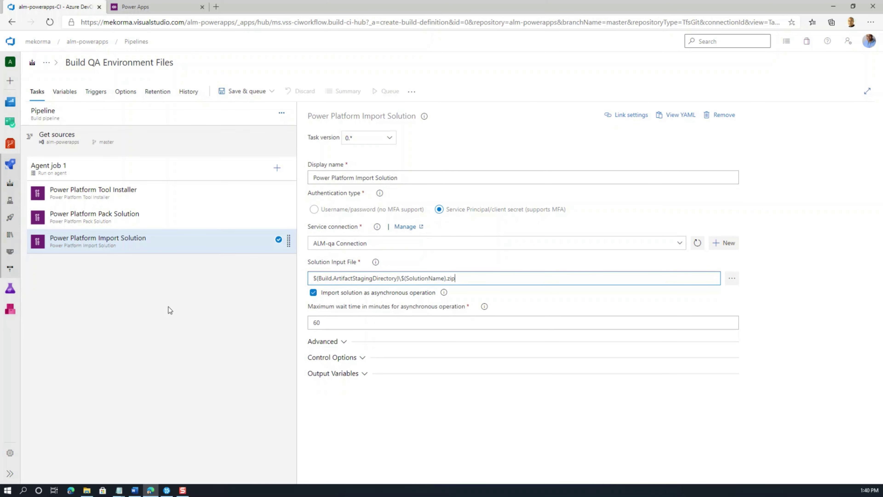
{"action": "left_click", "coordinate": [103, 225]}
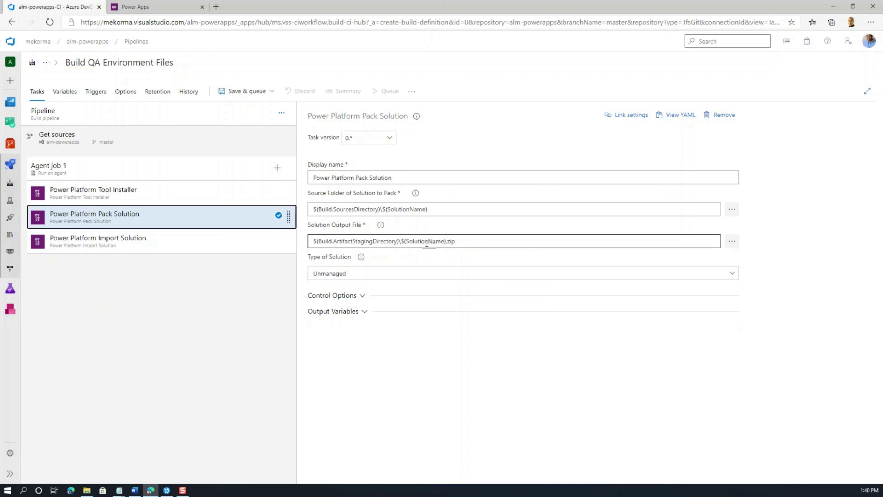
{"action": "left_click", "coordinate": [120, 243]}
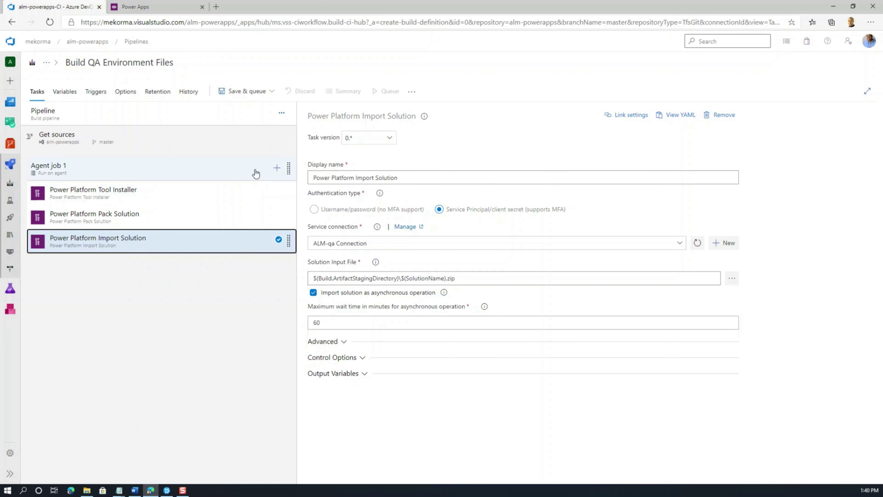
Step: Add a Power Platform Export Solution task using service principal auth and the ALM-qa Connection
{"action": "left_click", "coordinate": [278, 169]}
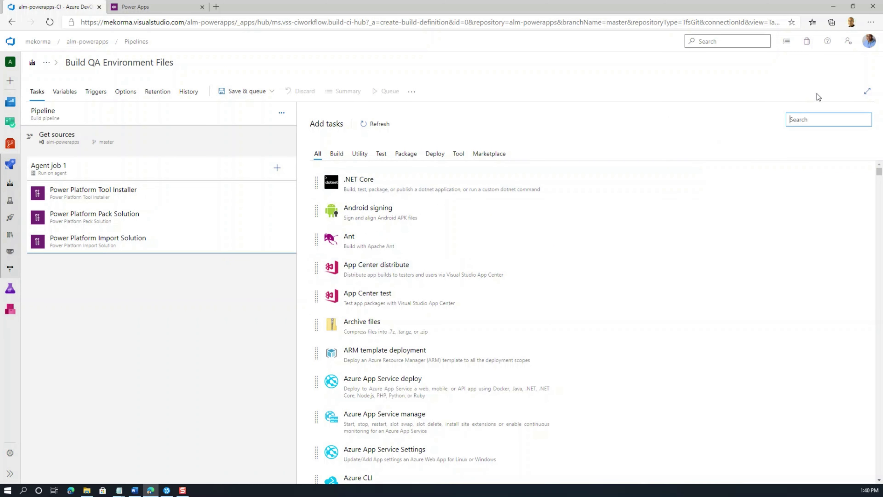
{"action": "type", "text": "Power"}
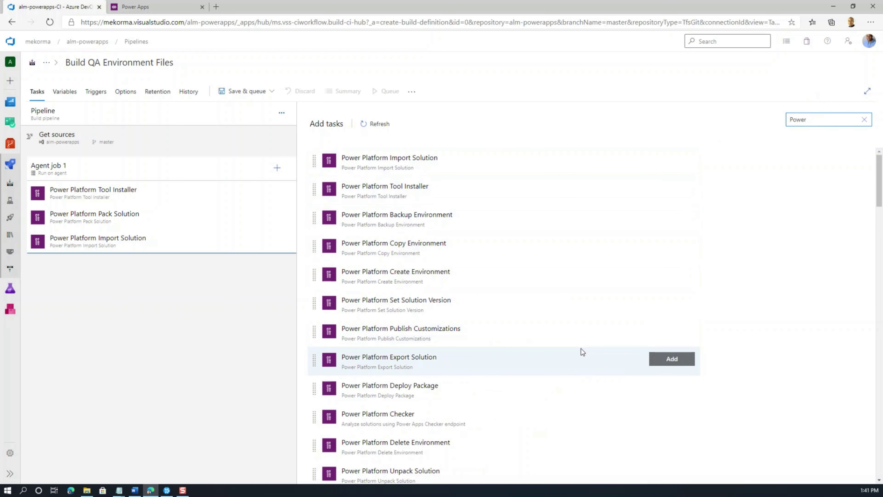
{"action": "left_click", "coordinate": [436, 369]}
{"action": "left_click", "coordinate": [672, 358]}
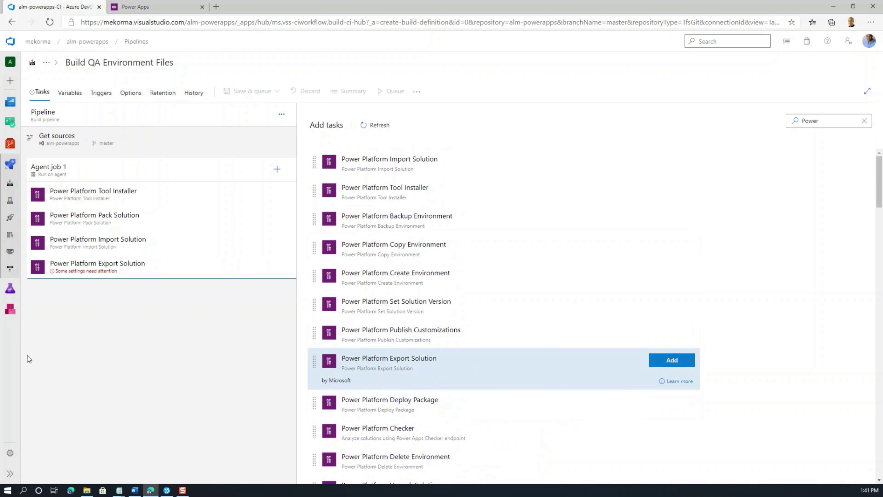
{"action": "left_click", "coordinate": [66, 273]}
{"action": "left_click", "coordinate": [439, 211]}
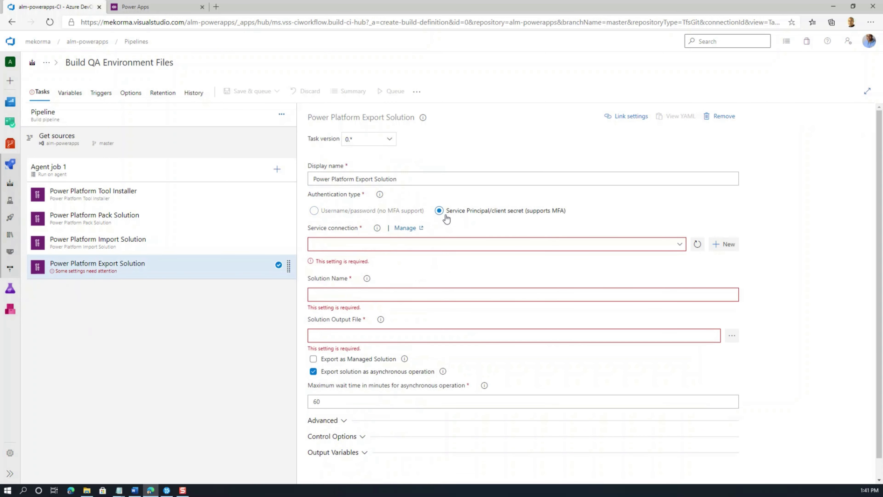
{"action": "left_click", "coordinate": [679, 249]}
{"action": "left_click", "coordinate": [371, 270]}
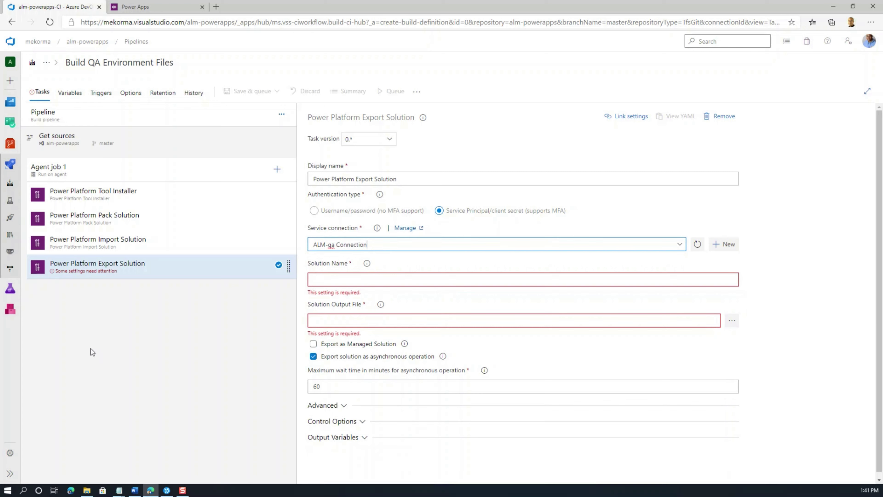
Step: Export $(SolutionName) as managed to $(Build.ArtifactStagingDirectory)\$(SolutionName)_managed.zip
{"action": "key", "text": "alt+Tab"}
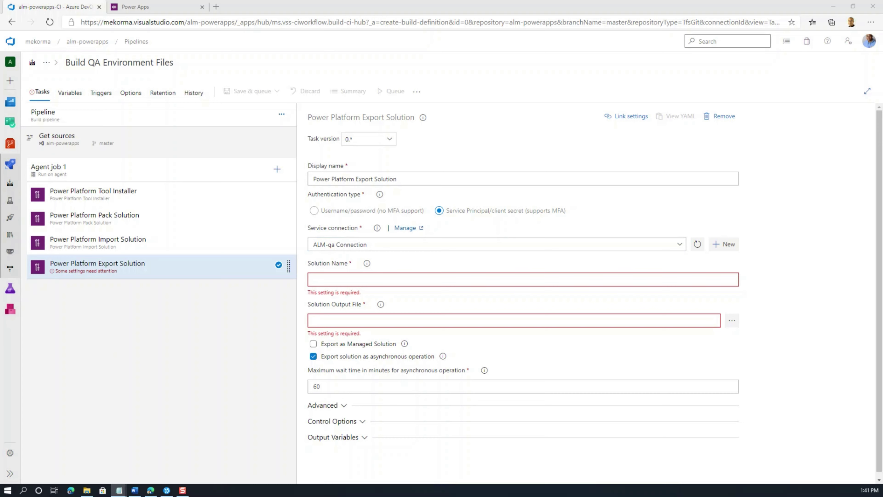
{"action": "left_click", "coordinate": [358, 280]}
{"action": "type", "text": "$(SolutionName)"}
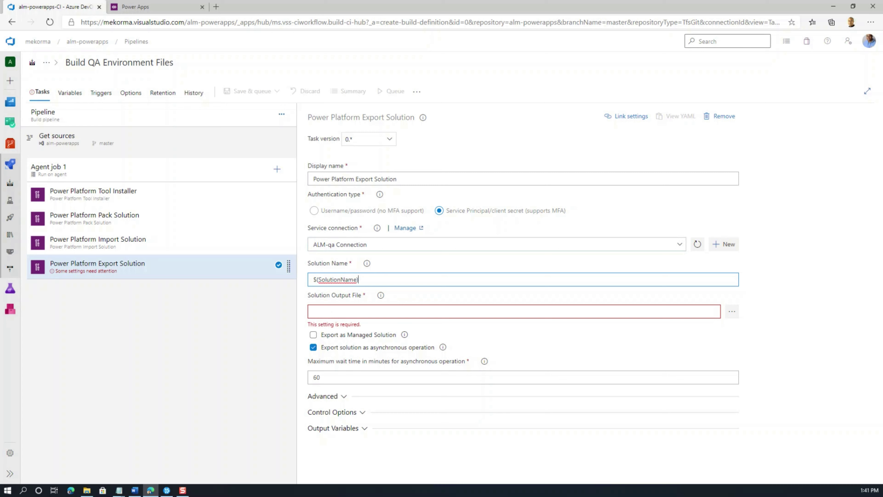
{"action": "key", "text": "alt+Tab"}
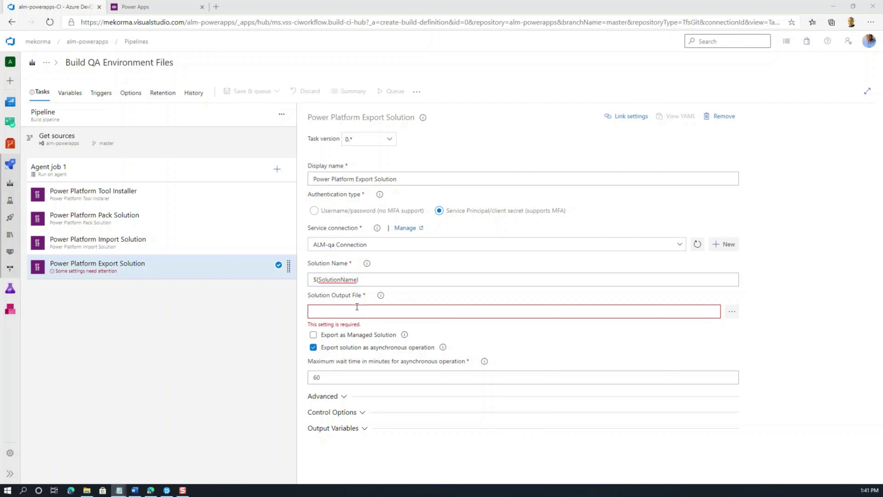
{"action": "left_click", "coordinate": [349, 310]}
{"action": "type", "text": "$(Build.ArtifactStagingDirectory)\\$(SolutionName)_managed.zip"}
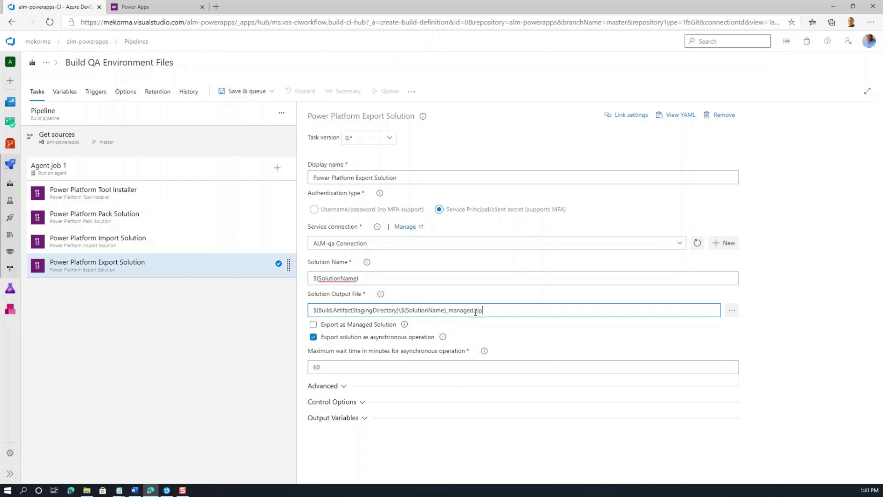
{"action": "left_click", "coordinate": [313, 325]}
{"action": "left_click", "coordinate": [316, 325]}
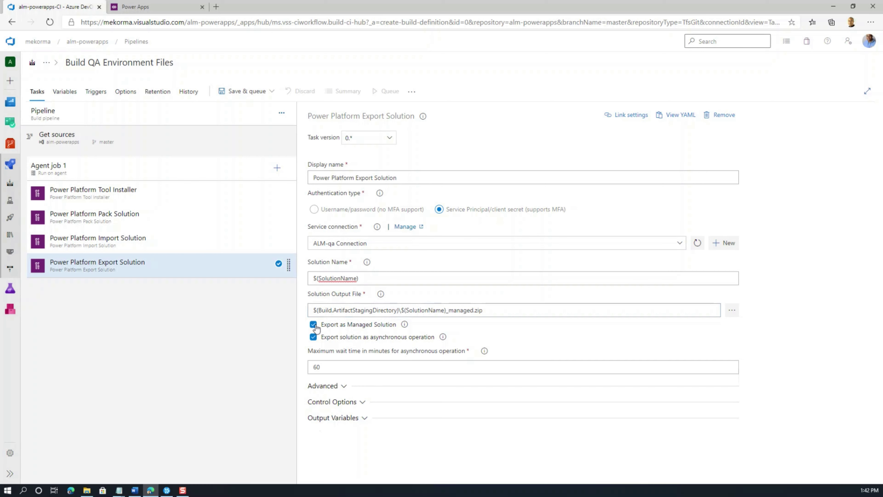
{"action": "left_click", "coordinate": [322, 278]}
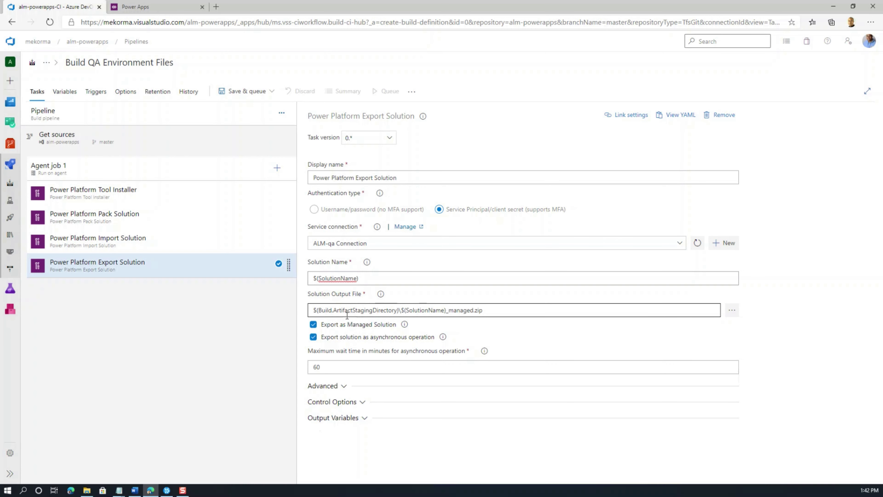
{"action": "left_click", "coordinate": [276, 168]}
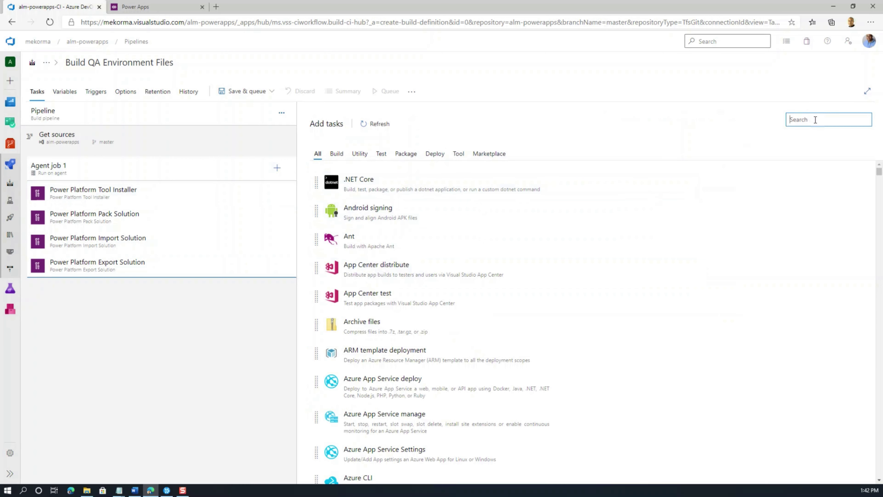
Step: Add a Publish build artifacts task publishing drop to Azure Pipelines, not a file share
{"action": "type", "text": "Publish"}
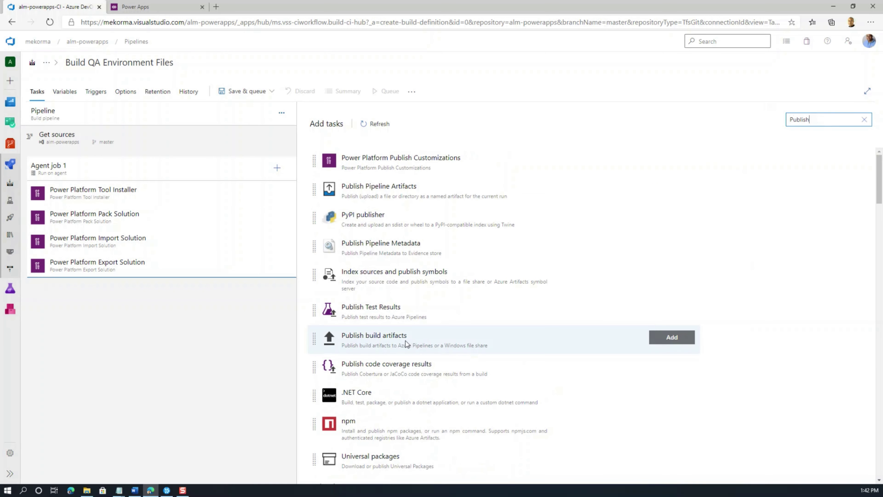
{"action": "left_click", "coordinate": [405, 340]}
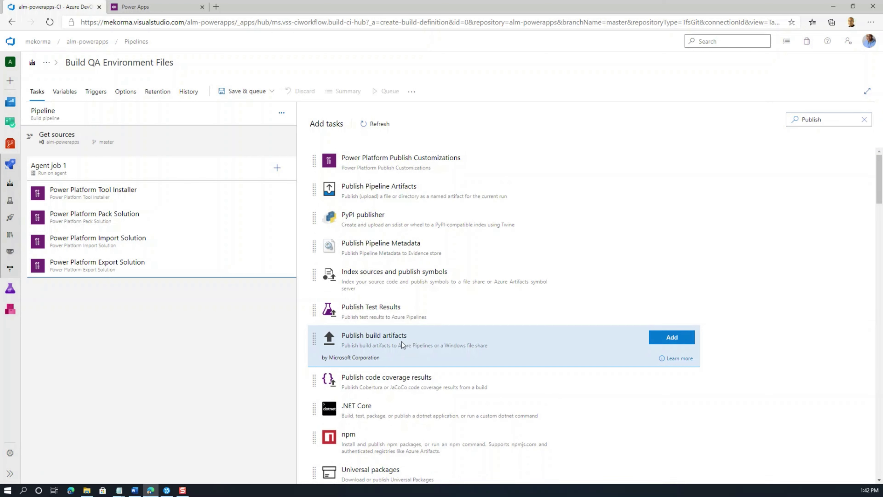
{"action": "left_click", "coordinate": [671, 336]}
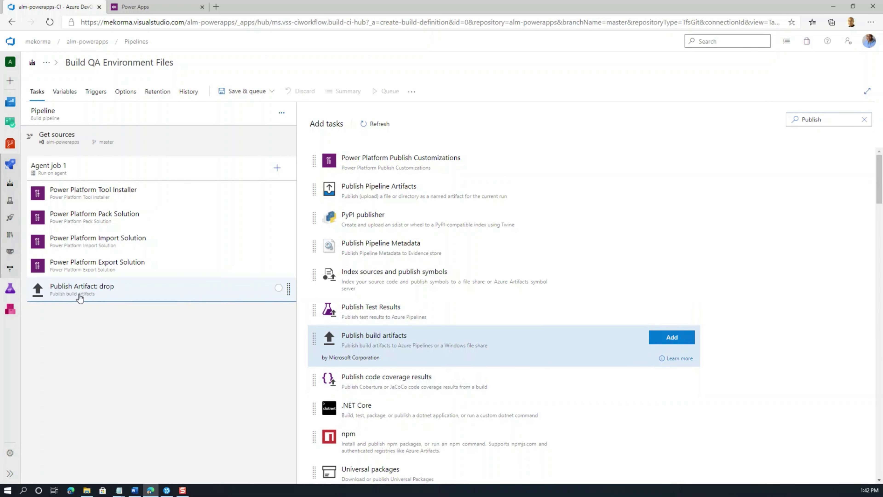
{"action": "left_click", "coordinate": [95, 296]}
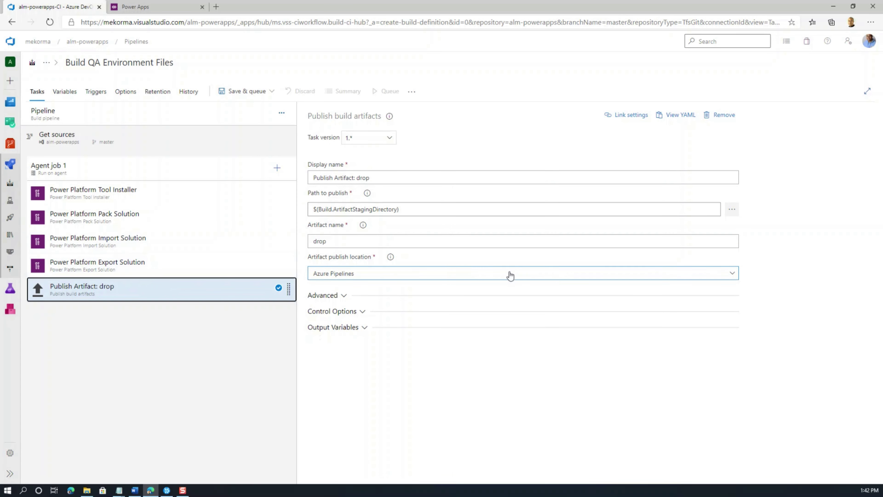
{"action": "left_click", "coordinate": [733, 277]}
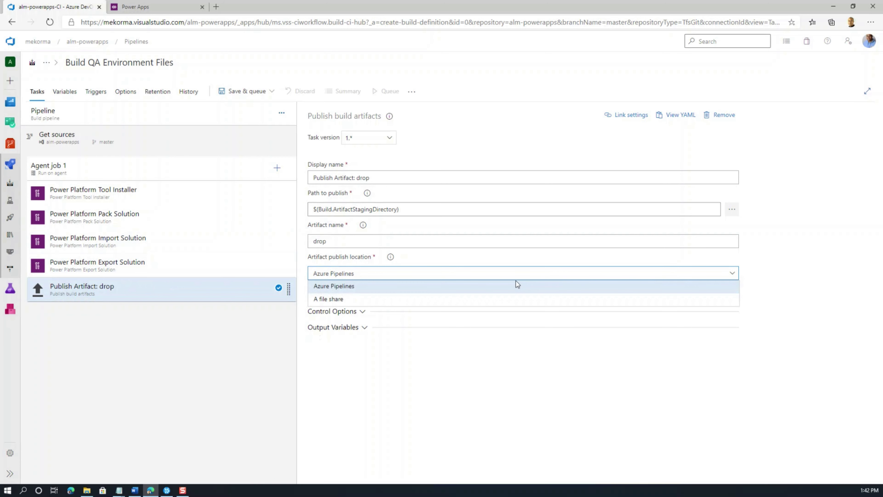
{"action": "left_click", "coordinate": [327, 304]}
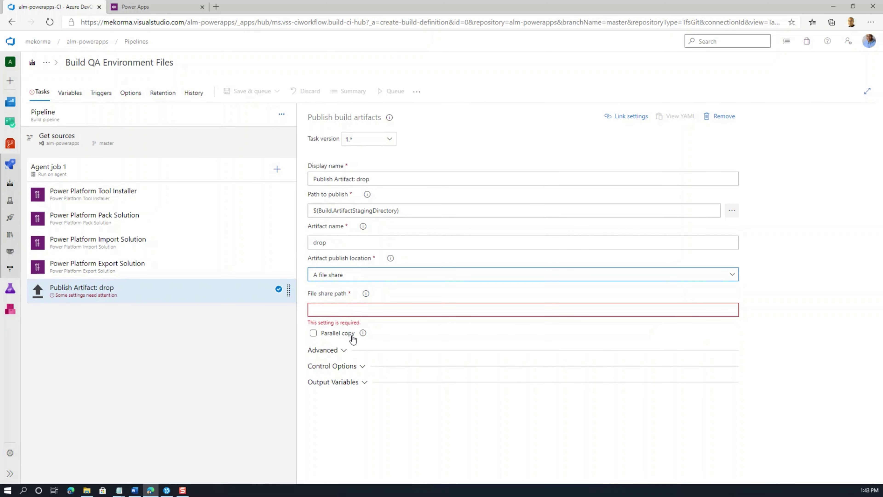
{"action": "left_click", "coordinate": [333, 311]}
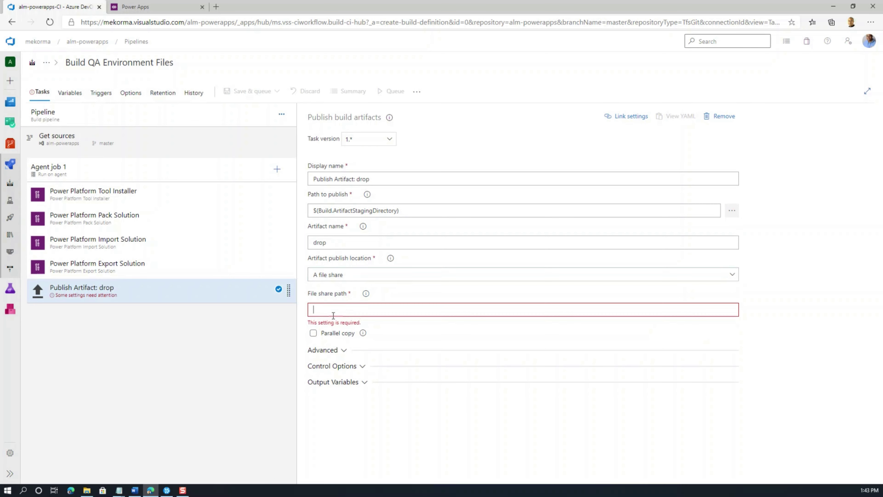
{"action": "left_click", "coordinate": [366, 293]}
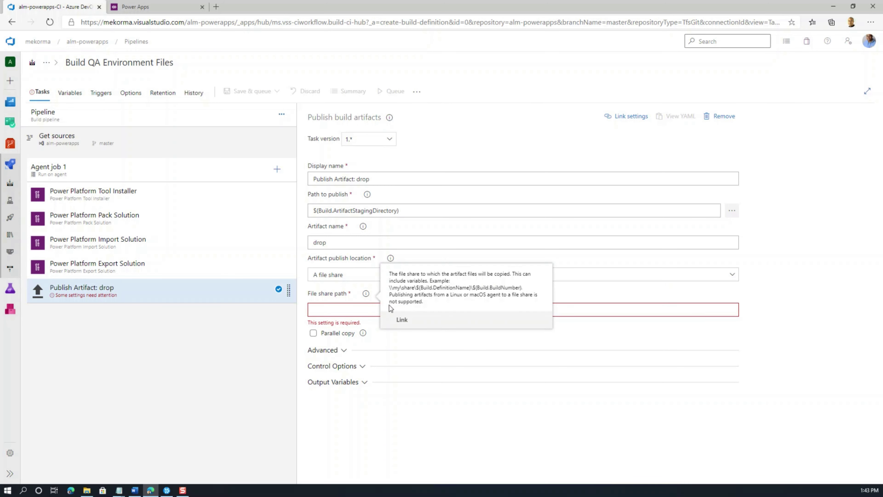
{"action": "key", "text": "Up"}
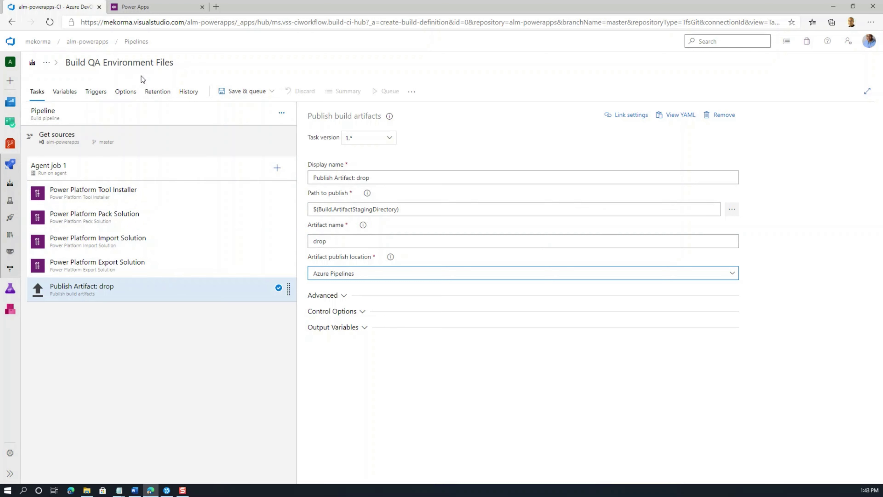
Step: Save and run the pipeline, watch run #580's Agent job 1 logs, then view Power Apps solutions
{"action": "left_click", "coordinate": [239, 91]}
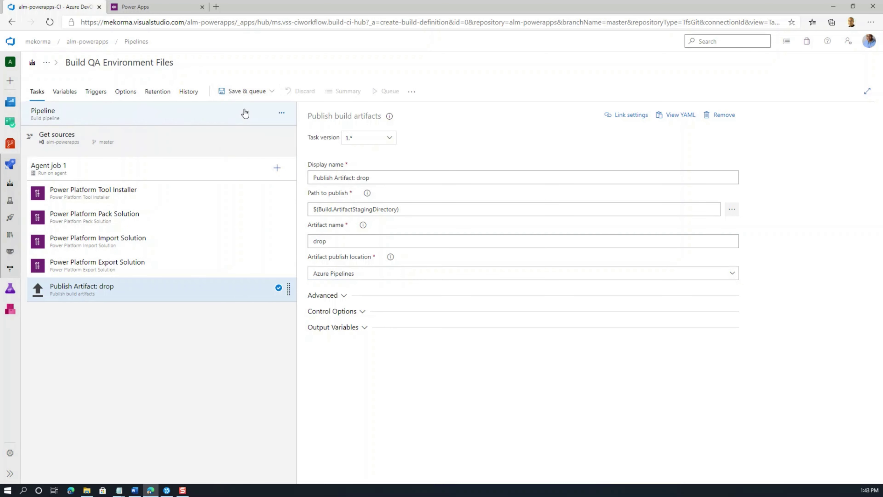
{"action": "left_click", "coordinate": [244, 111]}
{"action": "left_click", "coordinate": [852, 466]}
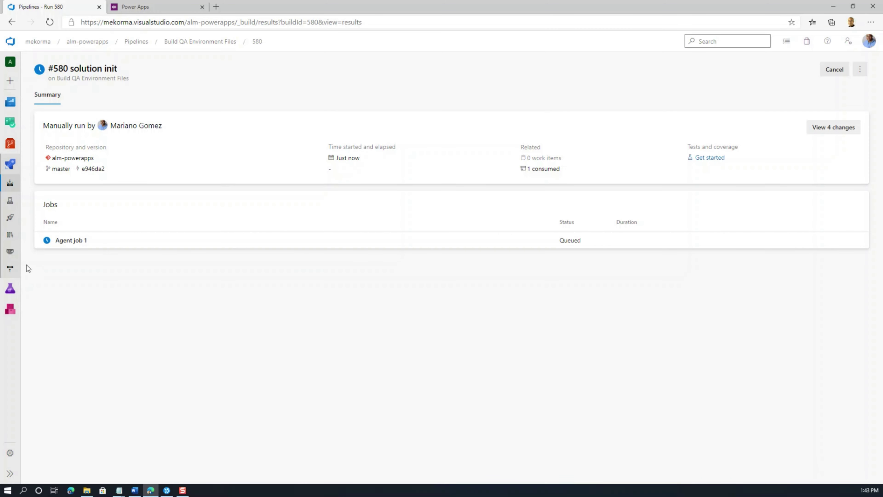
{"action": "left_click", "coordinate": [64, 243]}
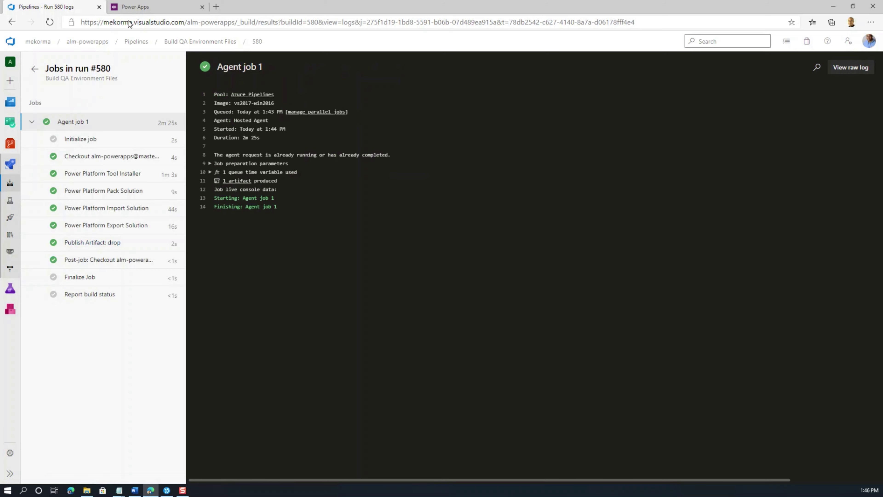
{"action": "left_click", "coordinate": [137, 8]}
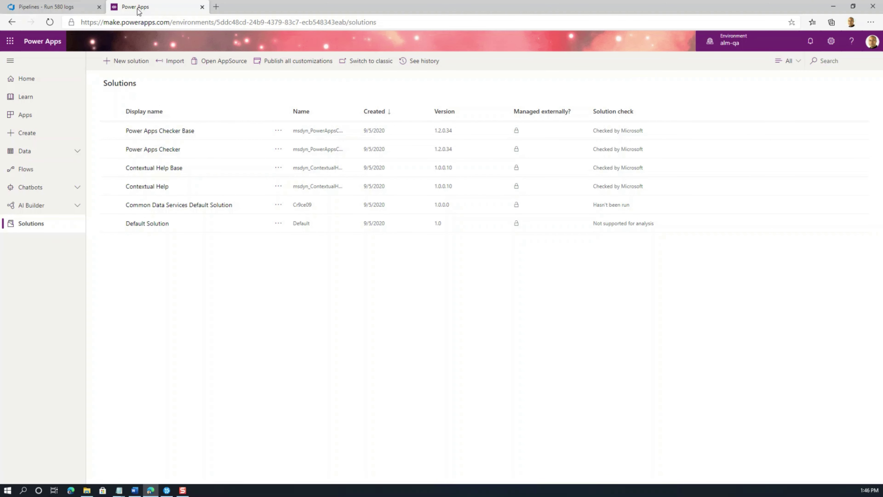
Step: Refresh the alm-qa Solutions list, publish all customizations, and return to the run #580 logs
{"action": "left_click", "coordinate": [49, 22]}
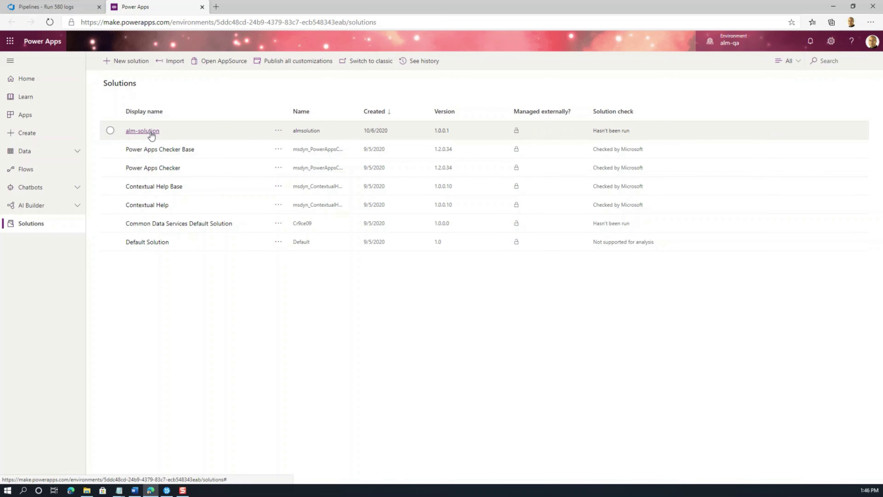
{"action": "left_click", "coordinate": [297, 63]}
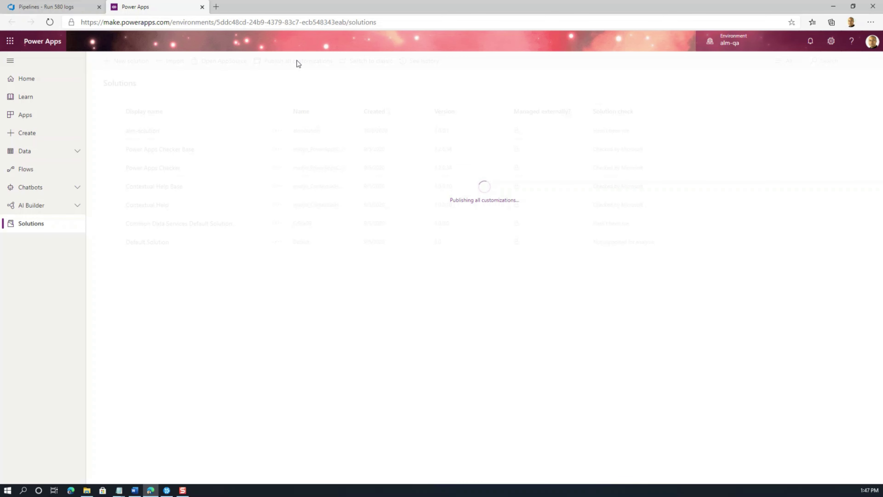
{"action": "left_click", "coordinate": [69, 9]}
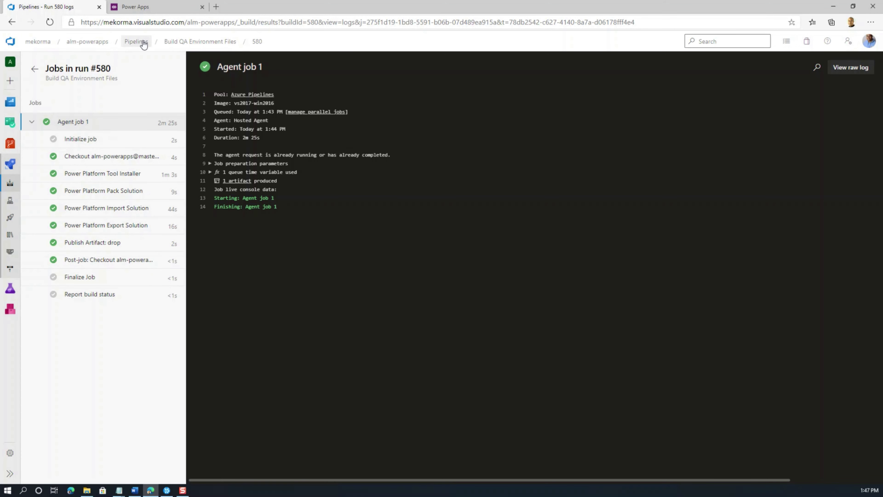
Step: Create a new release pipeline from an empty job, name its stage 'Production', and begin adding an artifact
{"action": "left_click", "coordinate": [137, 42]}
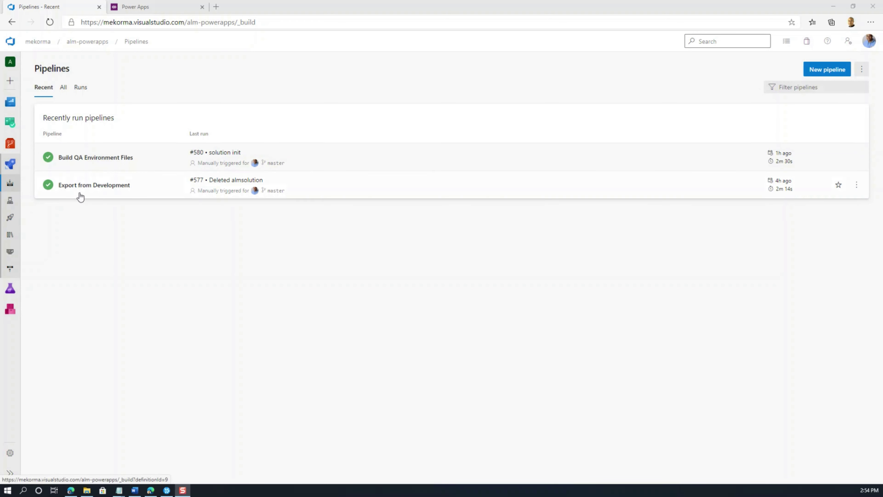
{"action": "left_click", "coordinate": [9, 218]}
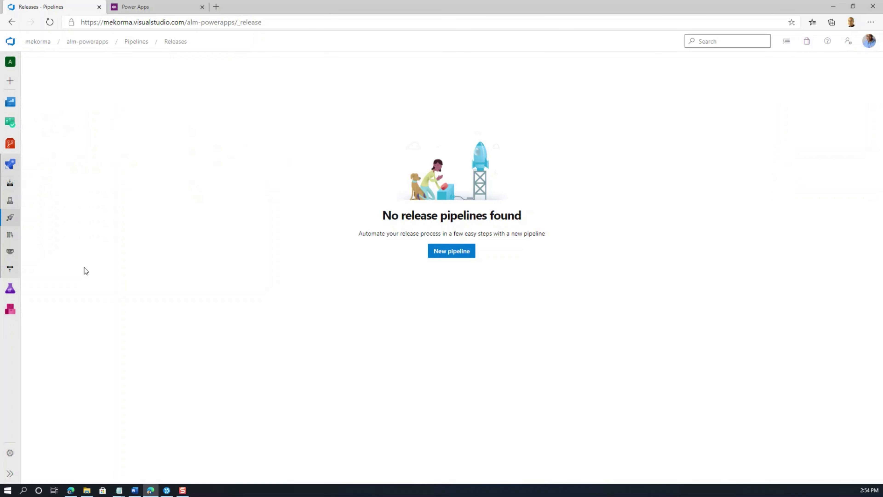
{"action": "left_click", "coordinate": [451, 254]}
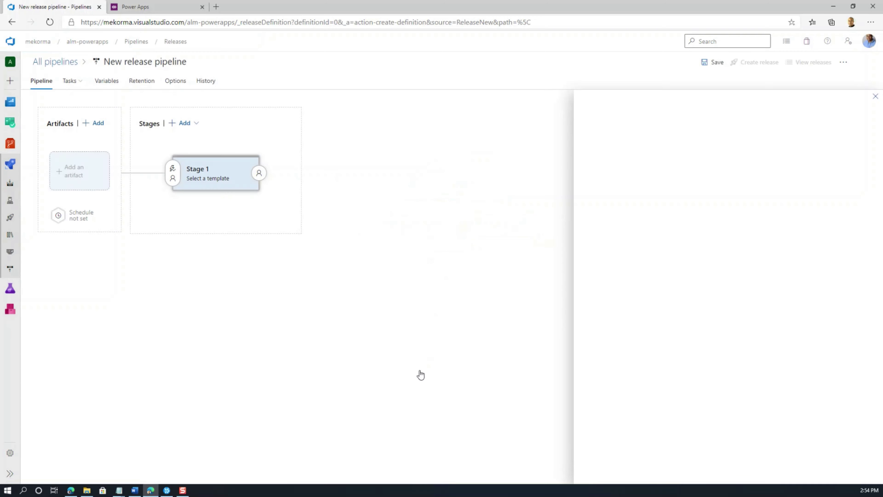
{"action": "left_click", "coordinate": [658, 81]}
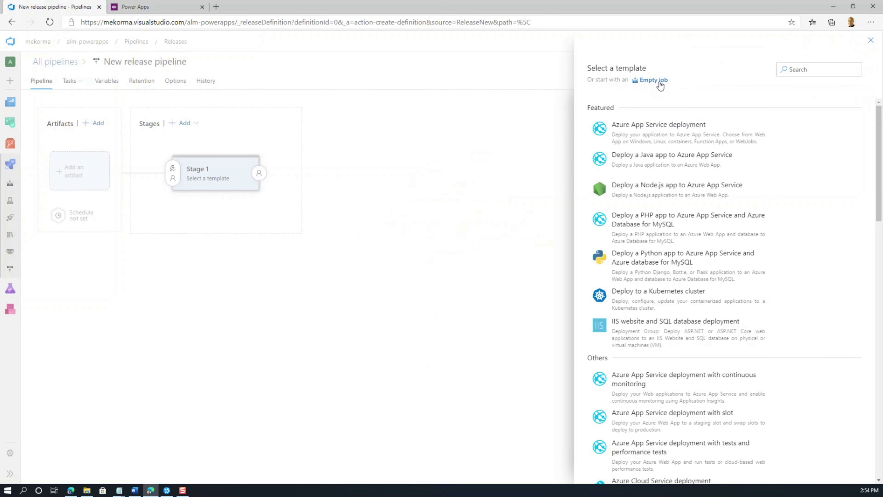
{"action": "left_click", "coordinate": [627, 180]}
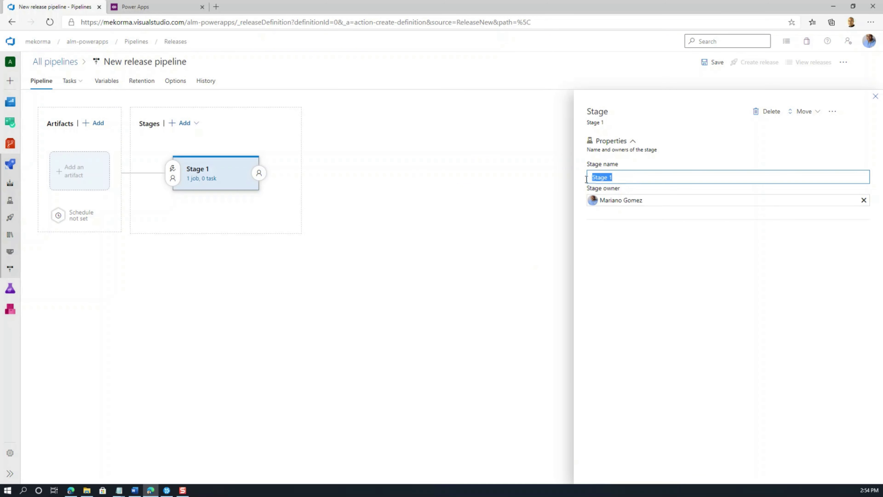
{"action": "type", "text": "Production"}
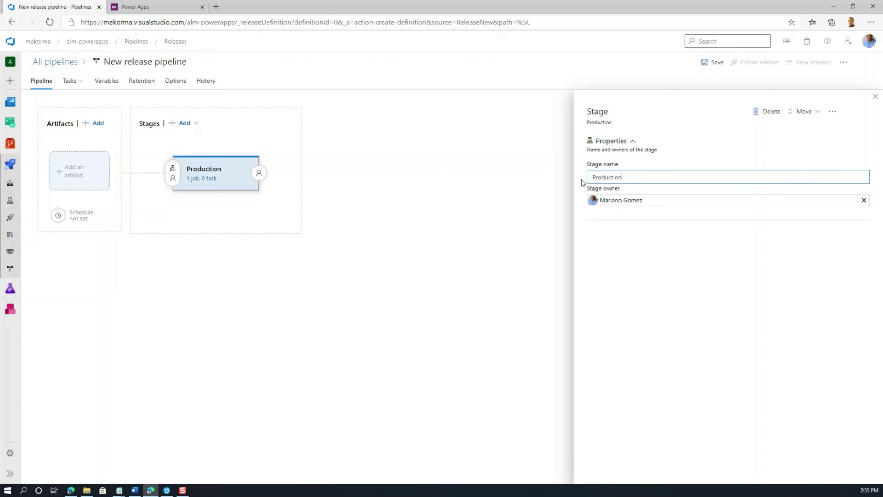
{"action": "left_click", "coordinate": [98, 125]}
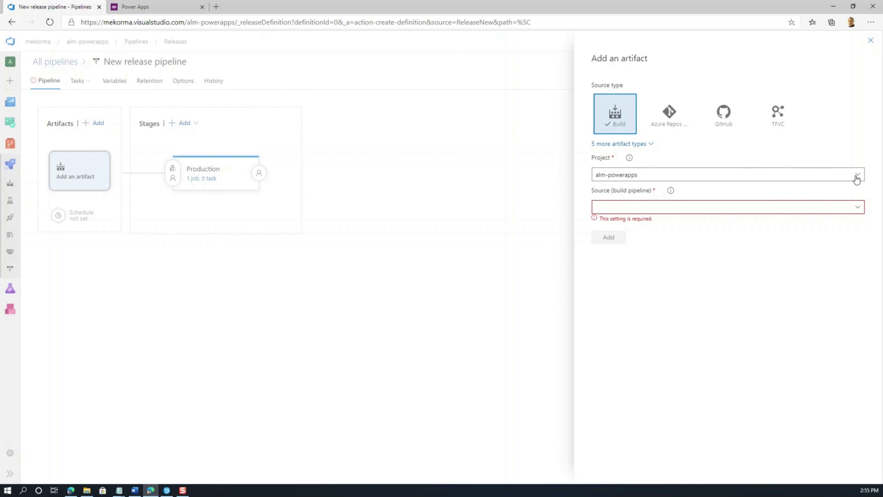
Step: Add the Build QA Environment Files build pipeline as an artifact with source alias 'Build'
{"action": "left_click", "coordinate": [859, 209]}
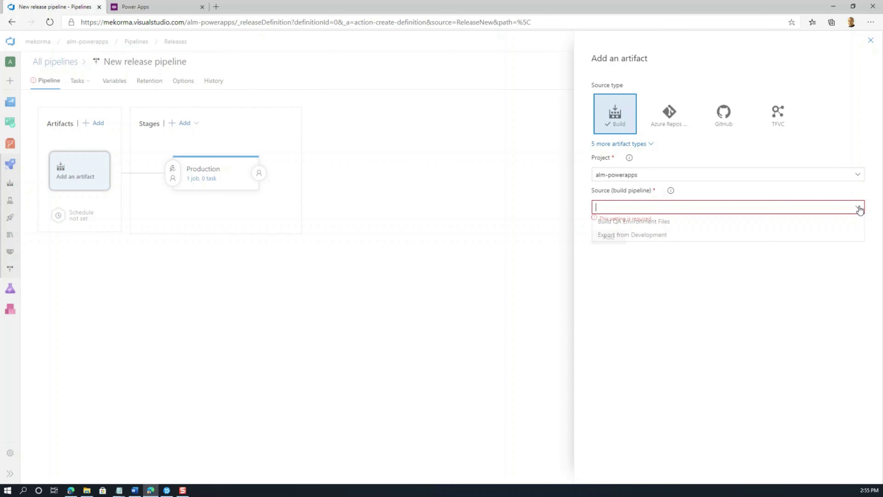
{"action": "left_click", "coordinate": [667, 224]}
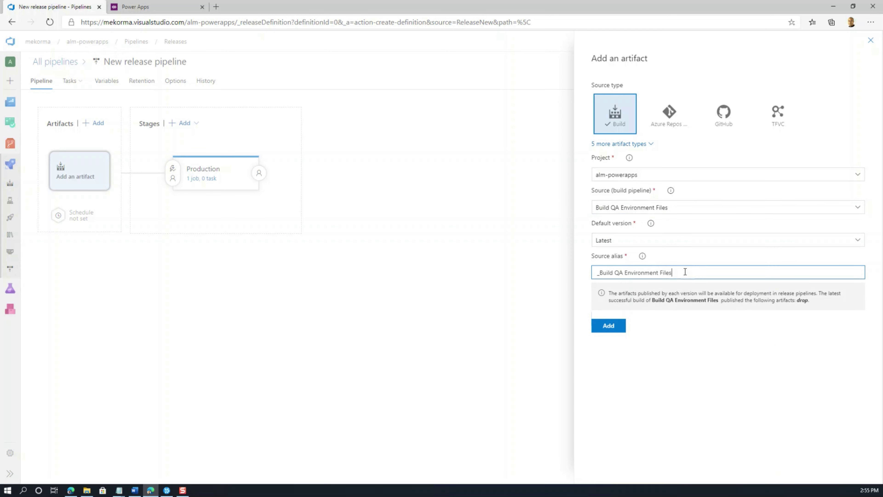
{"action": "left_click_drag", "start_coordinate": [682, 273], "coordinate": [600, 274]}
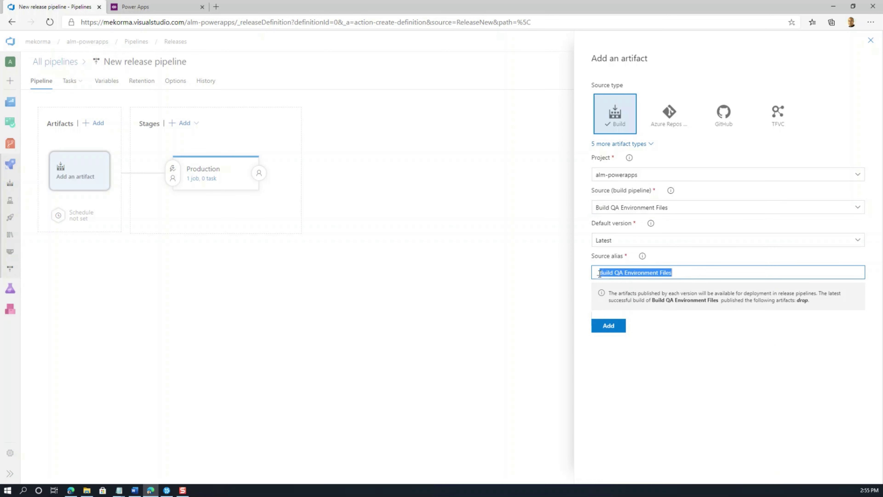
{"action": "type", "text": "B"}
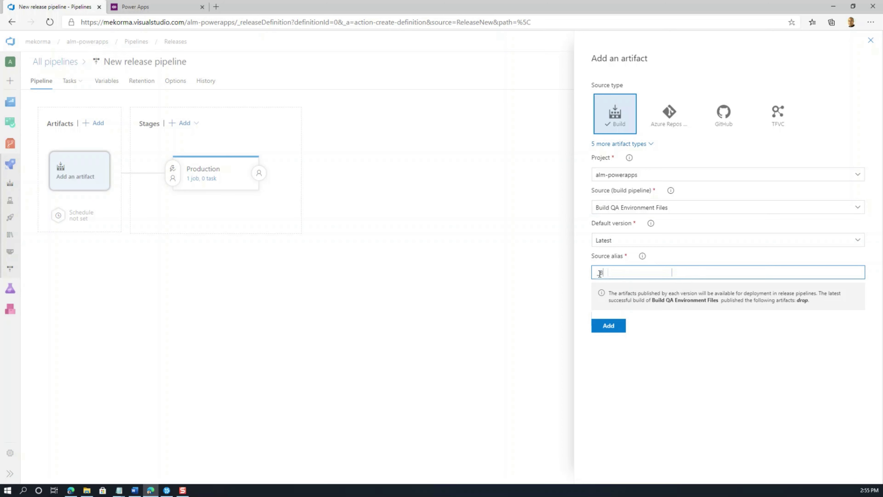
{"action": "type", "text": "uild"}
{"action": "left_click", "coordinate": [608, 326]}
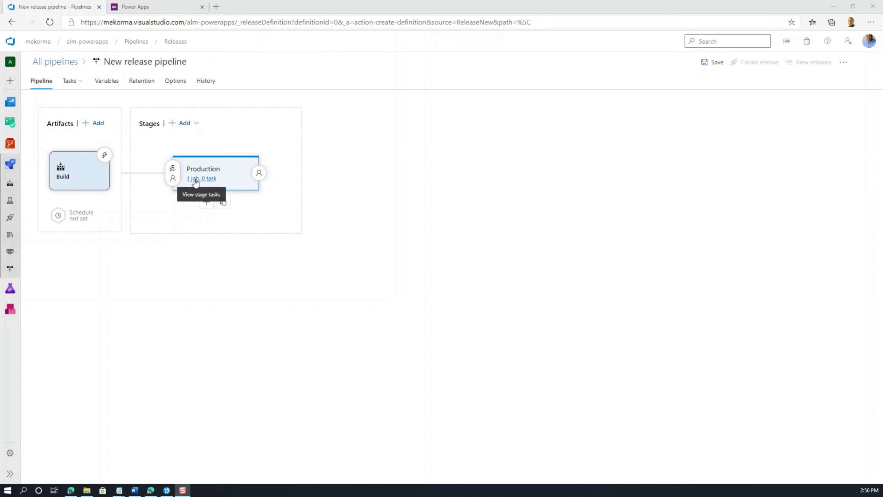
Step: Add the Power Platform Tool Installer task to the Production stage's Agent job, found by searching 'Power'
{"action": "left_click", "coordinate": [196, 179]}
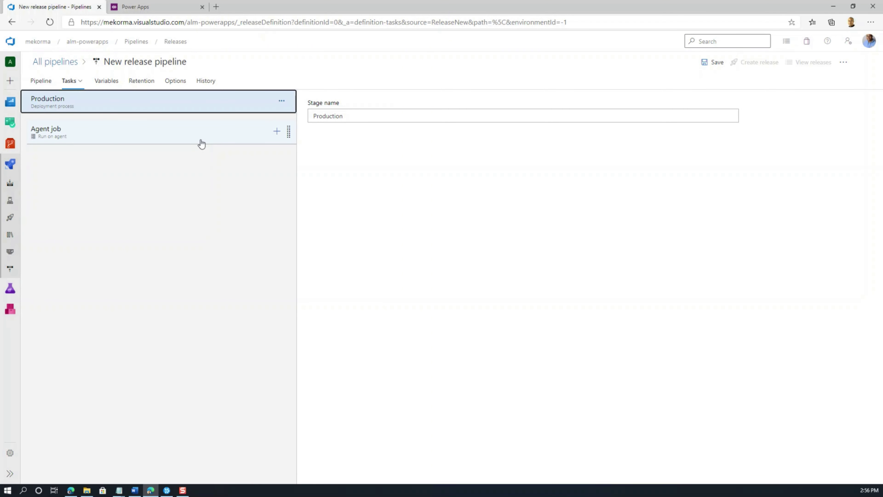
{"action": "left_click", "coordinate": [277, 133]}
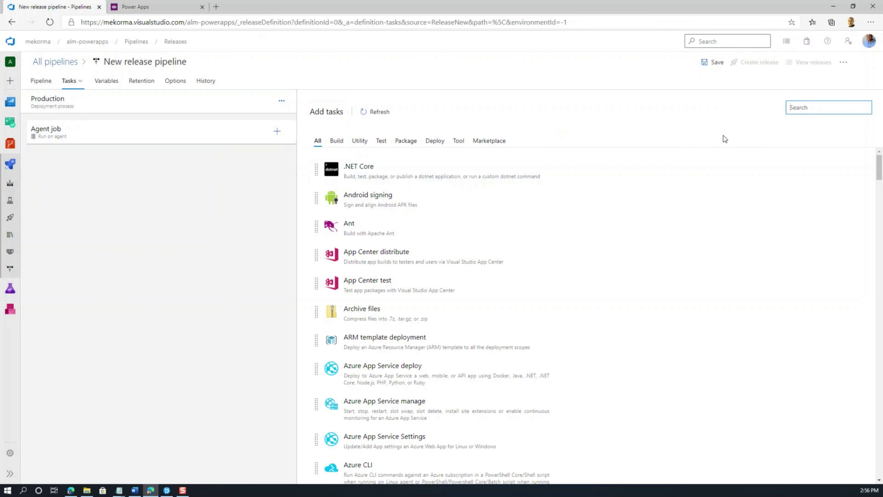
{"action": "type", "text": "Power"}
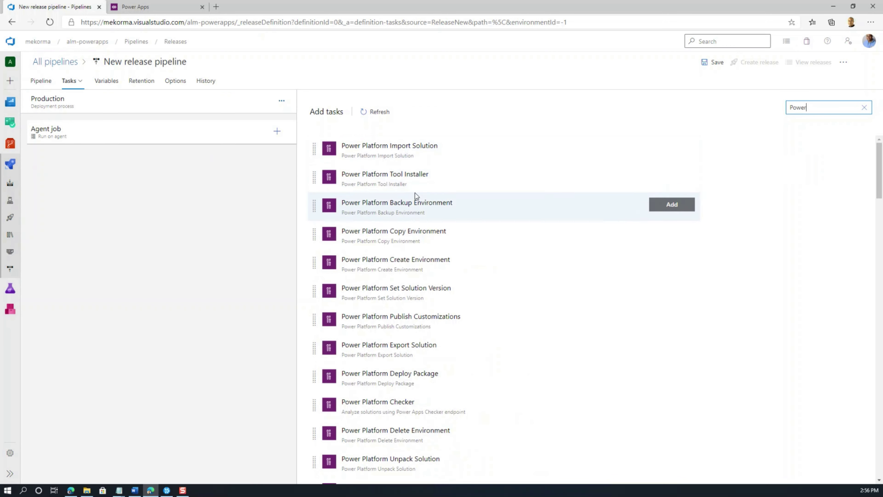
{"action": "left_click", "coordinate": [403, 178]}
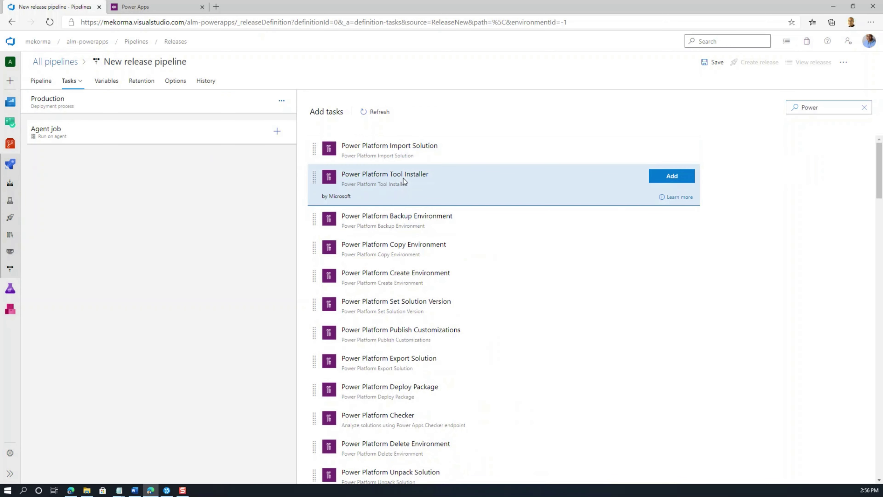
{"action": "left_click", "coordinate": [671, 176]}
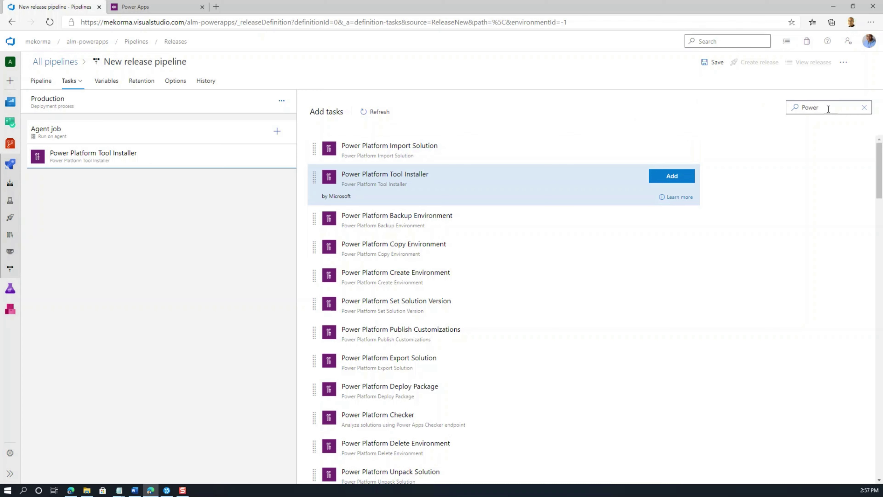
{"action": "mouse_move", "coordinate": [512, 140]}
Step: Add a Power Platform Import Solution task using Service Principal authentication with ALM-prod Connection
{"action": "left_click", "coordinate": [673, 148]}
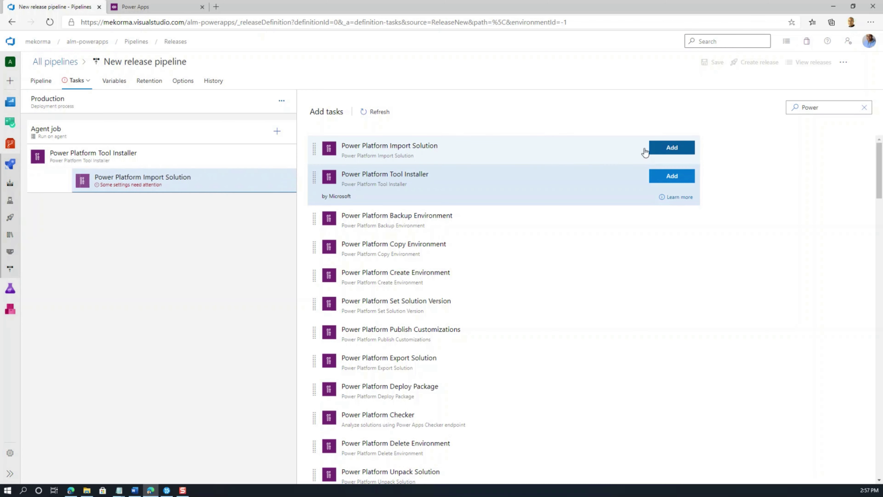
{"action": "left_click", "coordinate": [110, 182]}
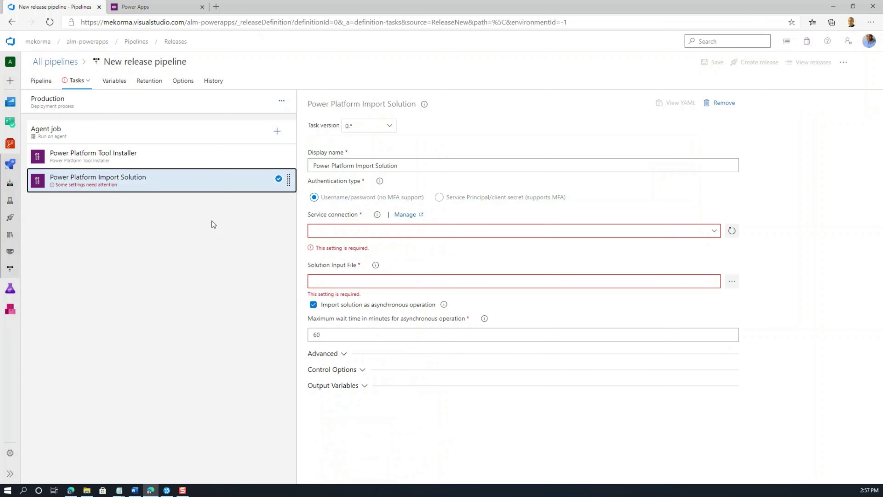
{"action": "left_click", "coordinate": [440, 198]}
{"action": "left_click", "coordinate": [679, 231]}
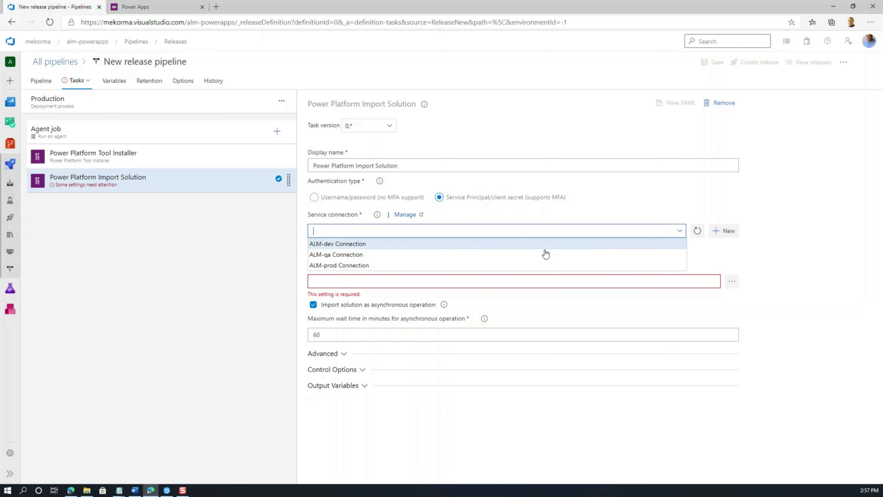
{"action": "left_click", "coordinate": [414, 266]}
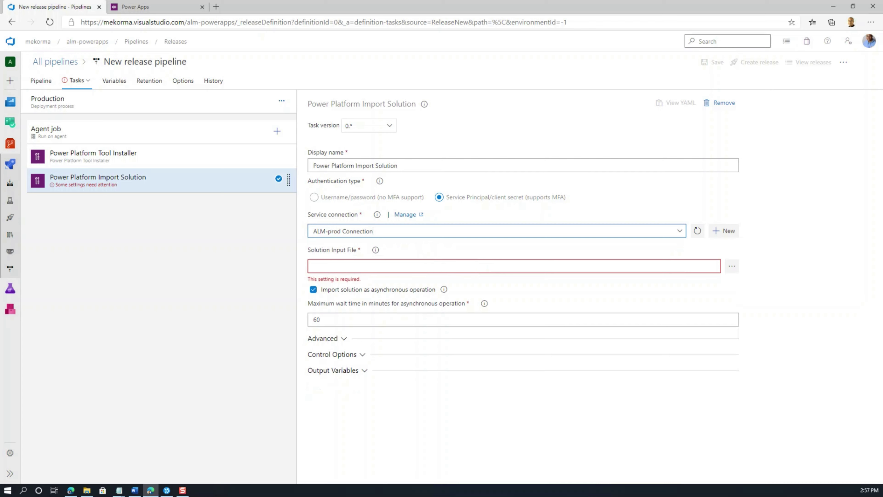
Step: Set the Solution Input File to $(System.DefaultWorkingDirectory)/Build/drop/$(SolutionName)_managed.zip
{"action": "key", "text": "alt+Tab"}
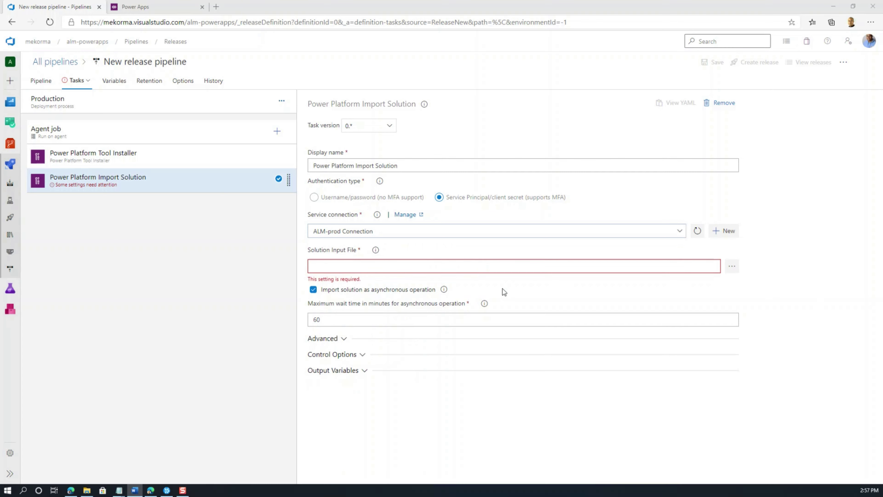
{"action": "left_click", "coordinate": [482, 267]}
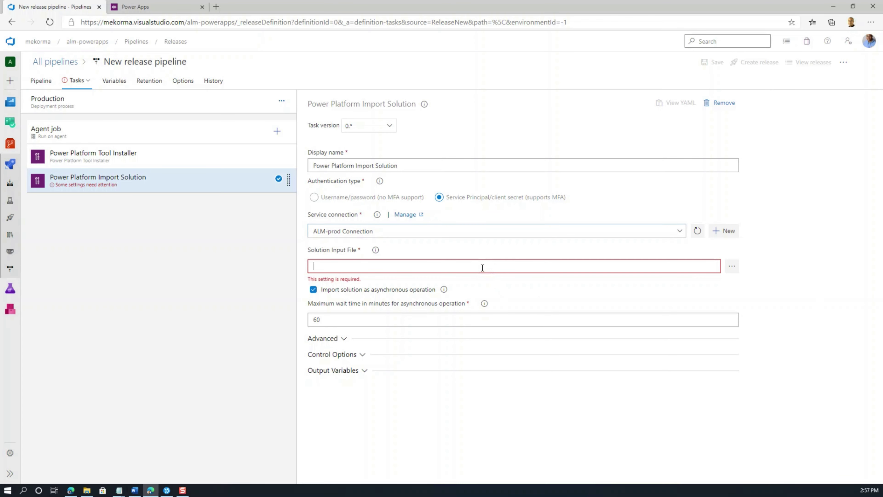
{"action": "type", "text": "$(System.DefaultWorkingDirectory)/Build/drop/$(SolutionName)_managed.zip"}
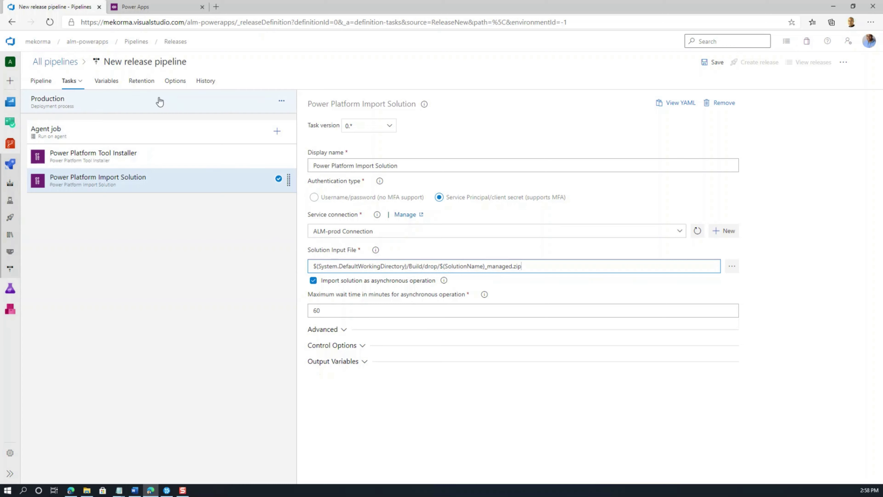
{"action": "left_click", "coordinate": [111, 85]}
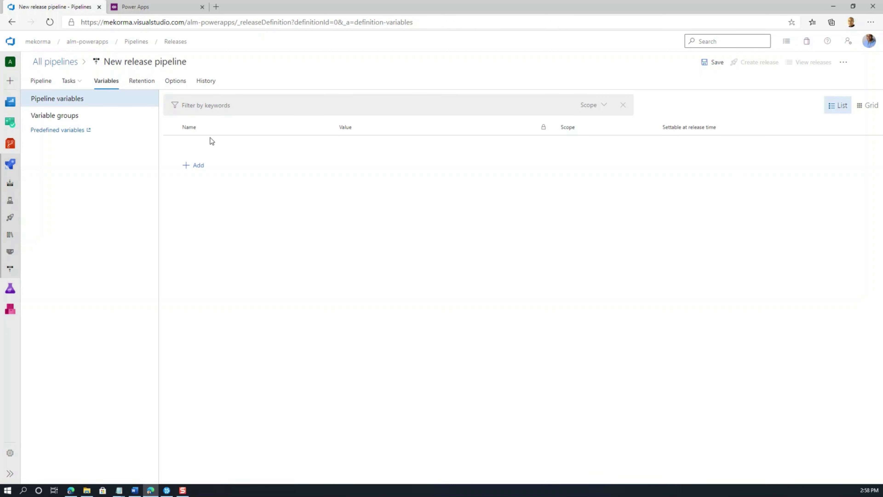
Step: Add a SolutionName pipeline variable with value almsolution and save the release pipeline
{"action": "left_click", "coordinate": [197, 165]}
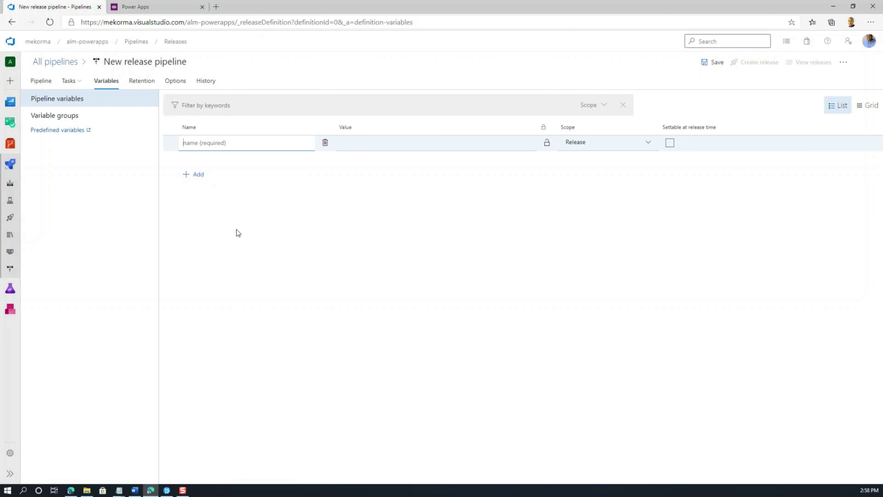
{"action": "type", "text": "SolutionName"}
{"action": "key", "text": "Tab"}
{"action": "left_click", "coordinate": [358, 145]}
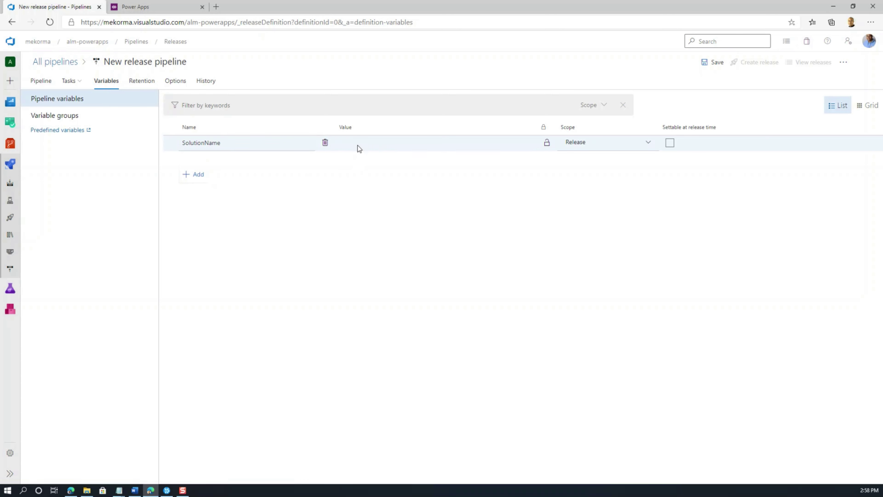
{"action": "type", "text": "almsolution"}
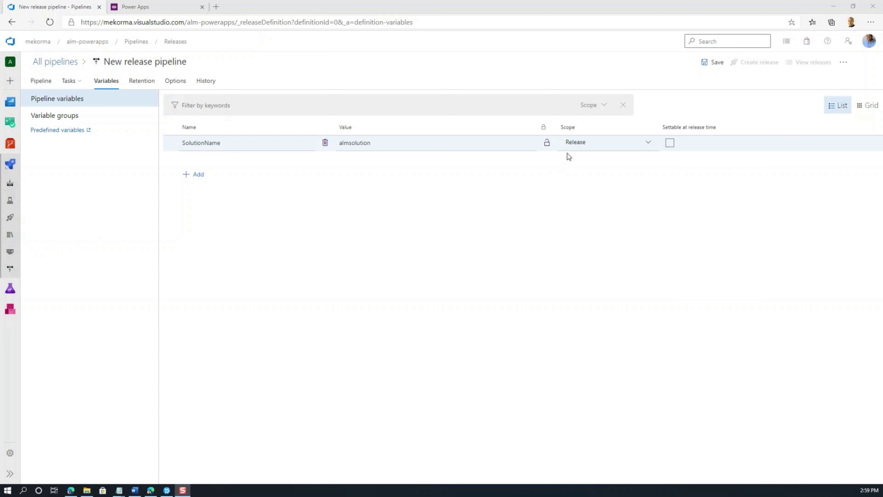
{"action": "left_click", "coordinate": [712, 66]}
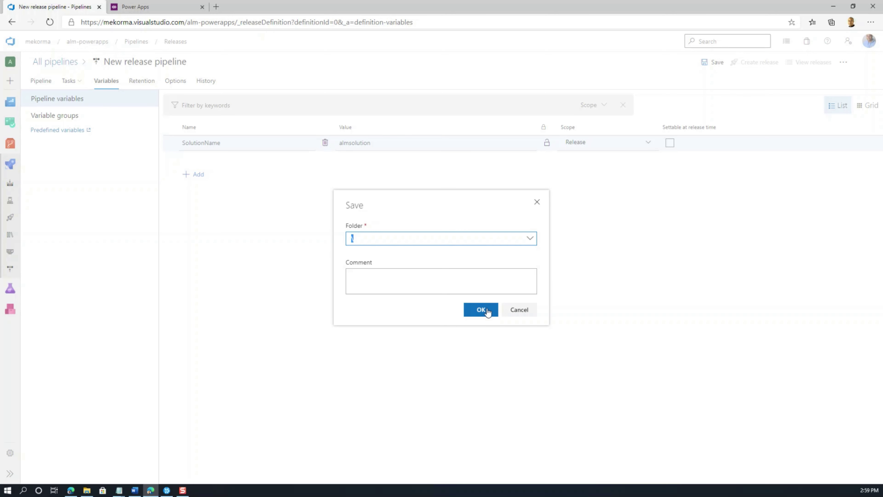
Step: Save the release pipeline in the root All pipelines folder (\)
{"action": "left_click", "coordinate": [531, 239]}
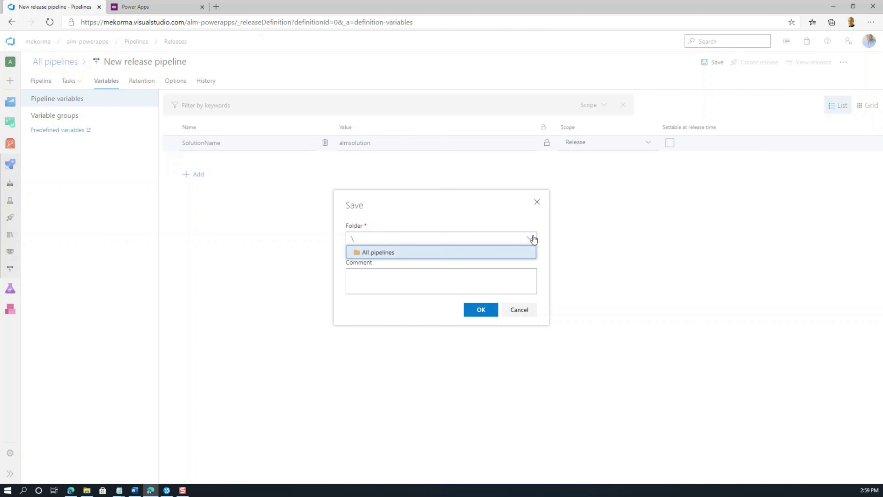
{"action": "left_click", "coordinate": [513, 219]}
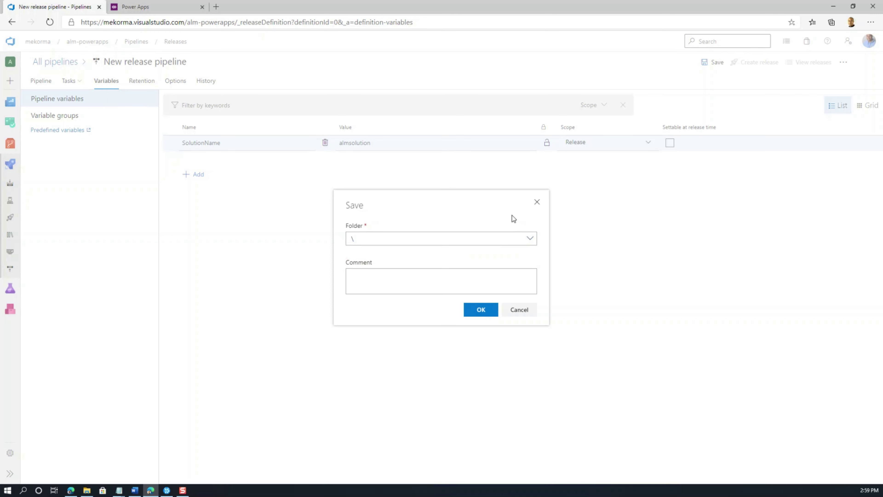
{"action": "left_click", "coordinate": [487, 310]}
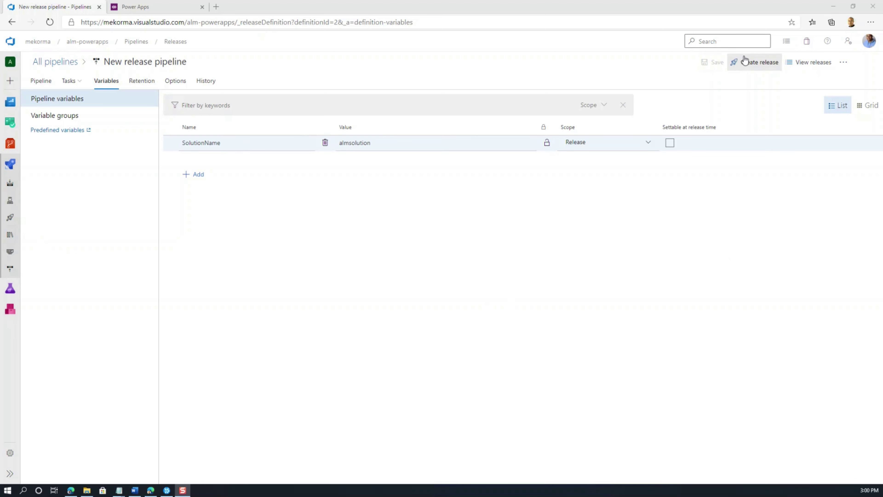
Step: Create Release-1 using Build artifact version 580
{"action": "left_click", "coordinate": [755, 64]}
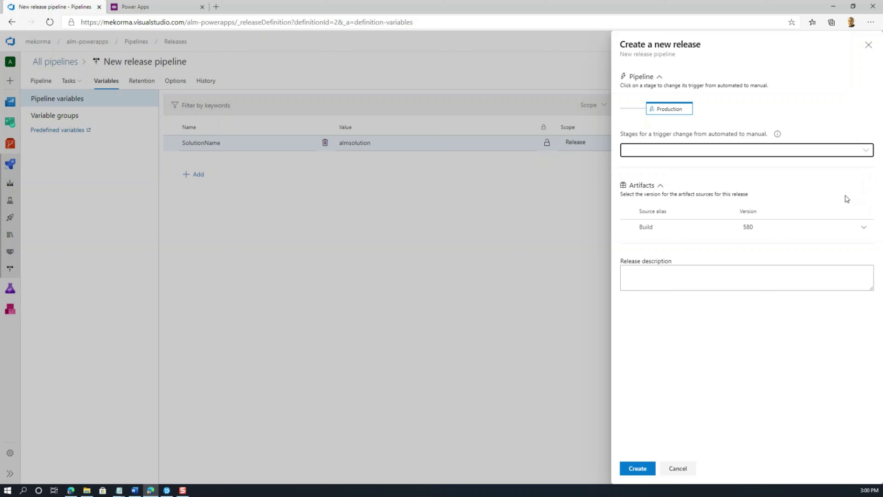
{"action": "left_click", "coordinate": [864, 226]}
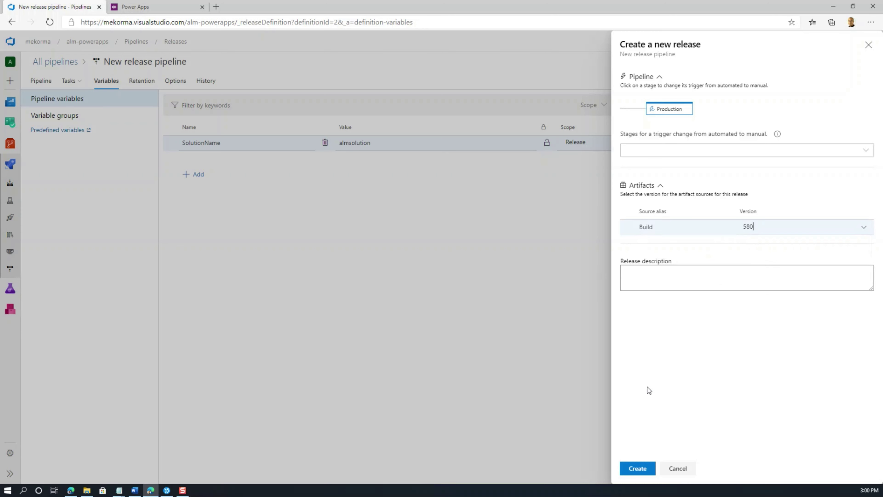
{"action": "left_click", "coordinate": [635, 469]}
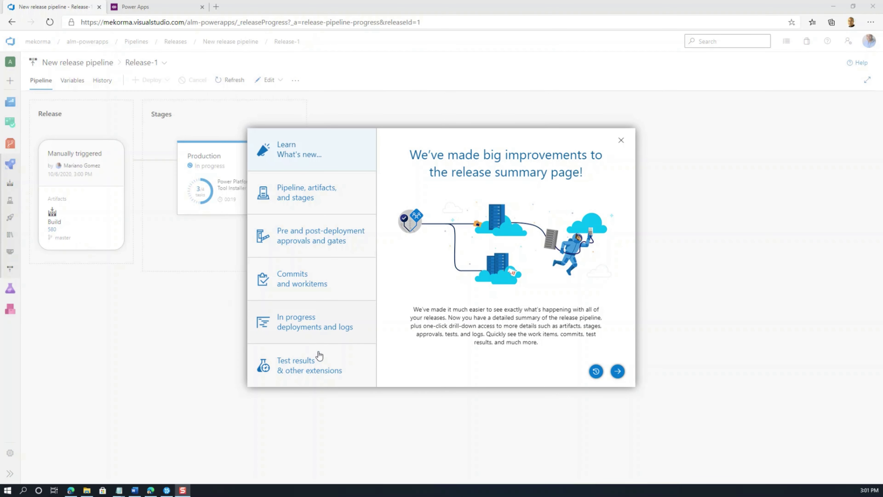
Step: Open Release-1's Production stage, review Commits and Work Items, and read the no-roles import error
{"action": "left_click", "coordinate": [621, 142]}
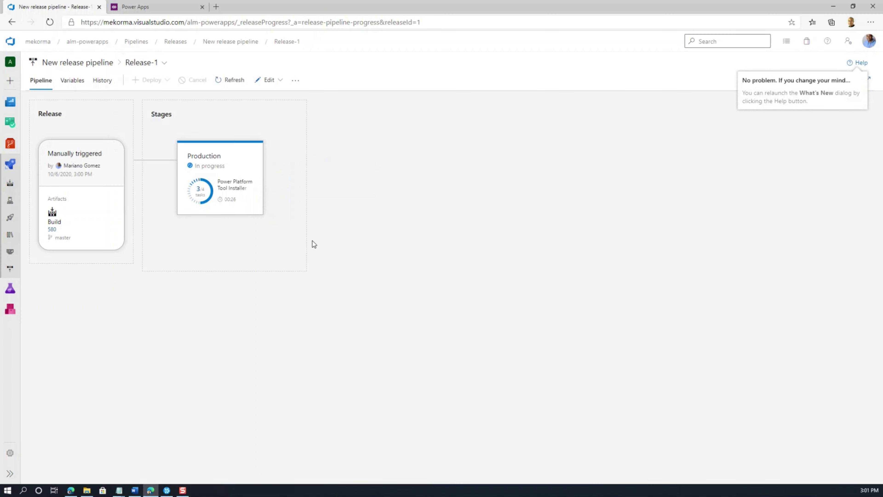
{"action": "mouse_move", "coordinate": [228, 189]}
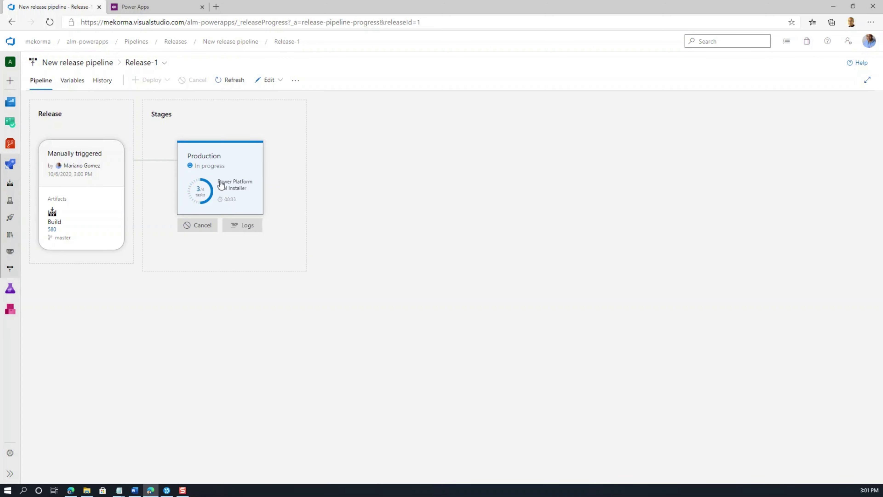
{"action": "left_click", "coordinate": [237, 193]}
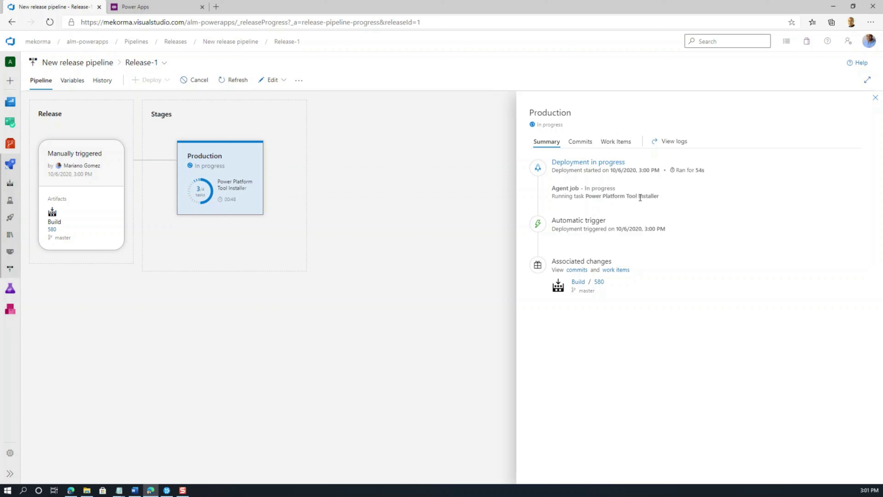
{"action": "left_click", "coordinate": [587, 145]}
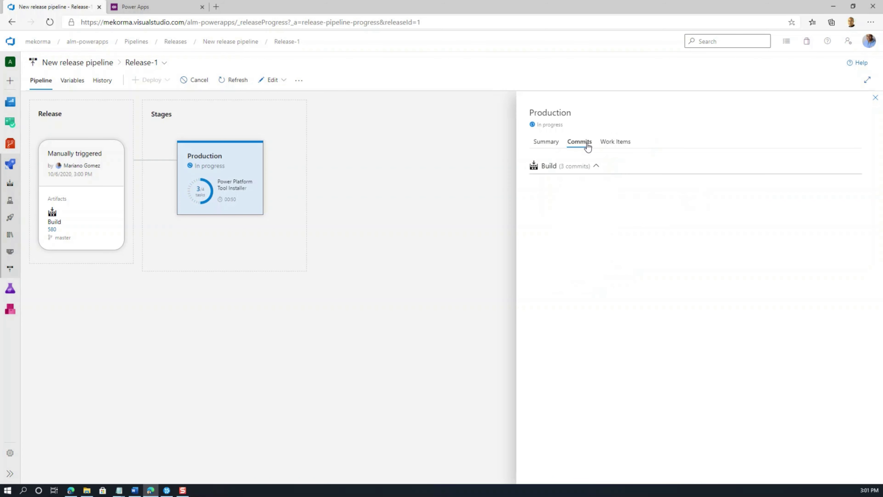
{"action": "left_click", "coordinate": [610, 145]}
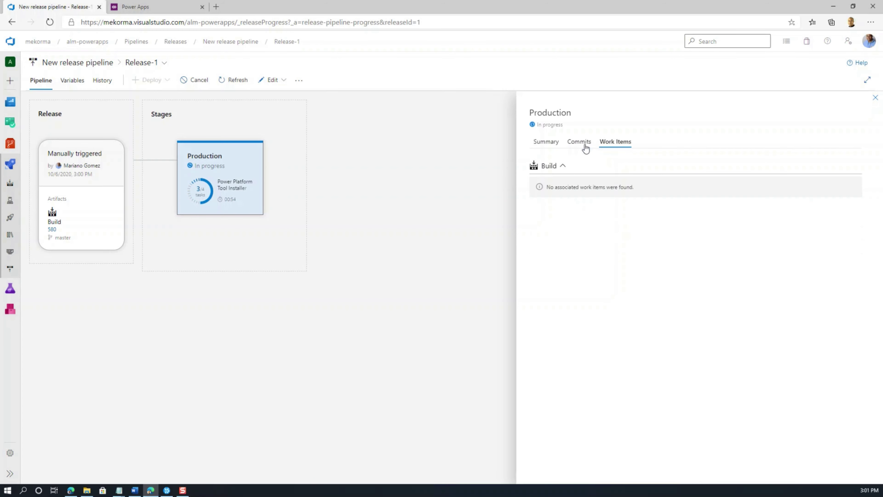
{"action": "left_click", "coordinate": [552, 146]}
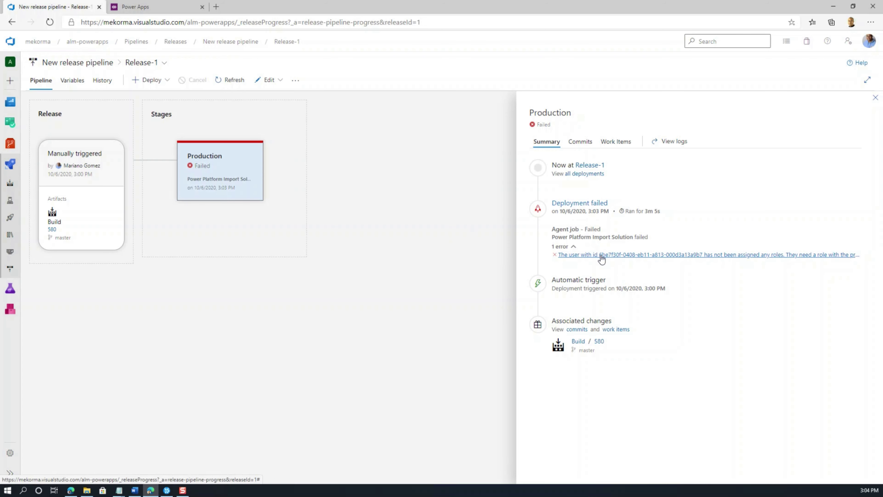
Step: Open the Power Platform admin center in a new browser tab
{"action": "left_click", "coordinate": [216, 6]}
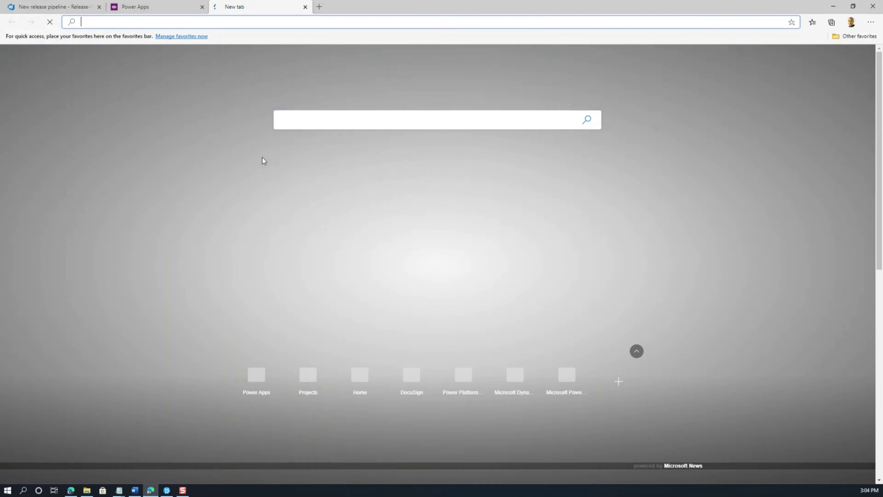
{"action": "type", "text": "pow"}
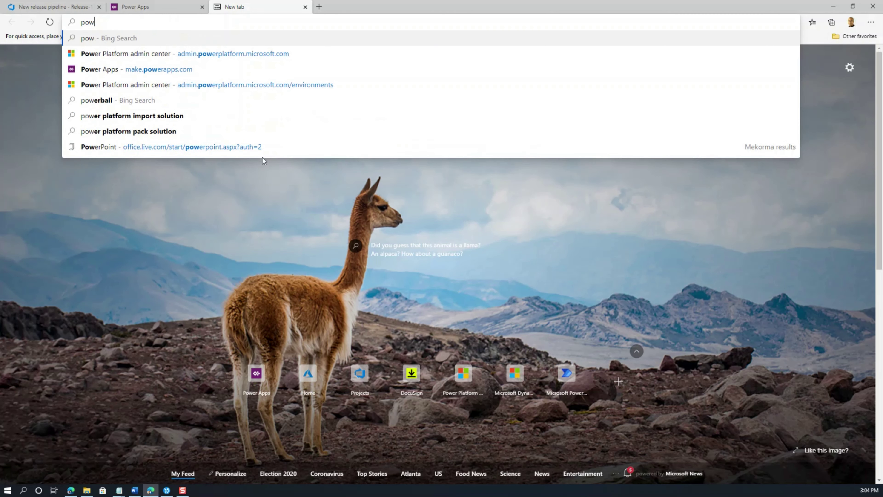
{"action": "key", "text": "BackSpace"}
{"action": "key", "text": "BackSpace"}
{"action": "key", "text": "BackSpace"}
{"action": "type", "text": "adm"}
{"action": "key", "text": "Return"}
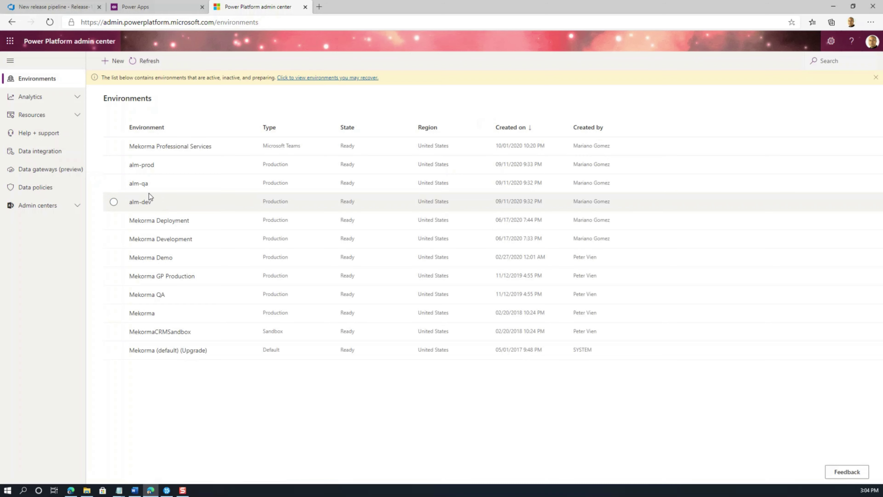
Step: Open alm-prod's Users under Settings > Users + permissions and manage them in Dynamics 365
{"action": "left_click", "coordinate": [150, 170]}
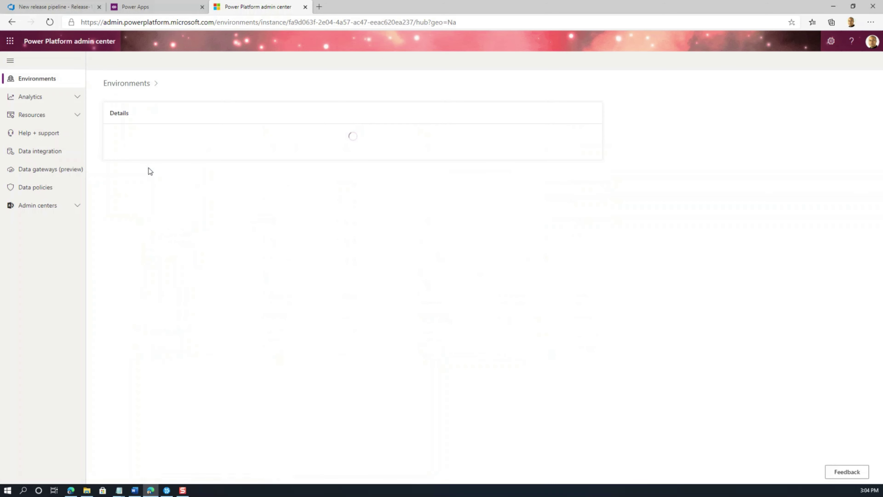
{"action": "left_click", "coordinate": [184, 65]}
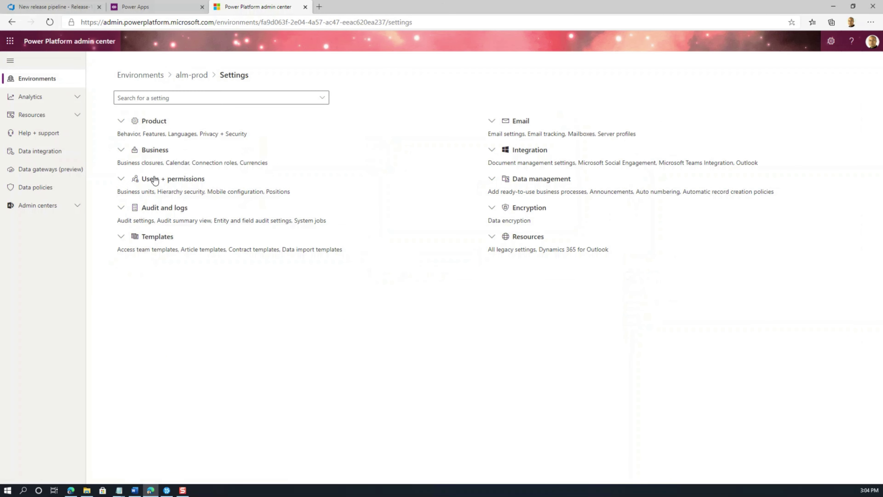
{"action": "left_click", "coordinate": [159, 180]}
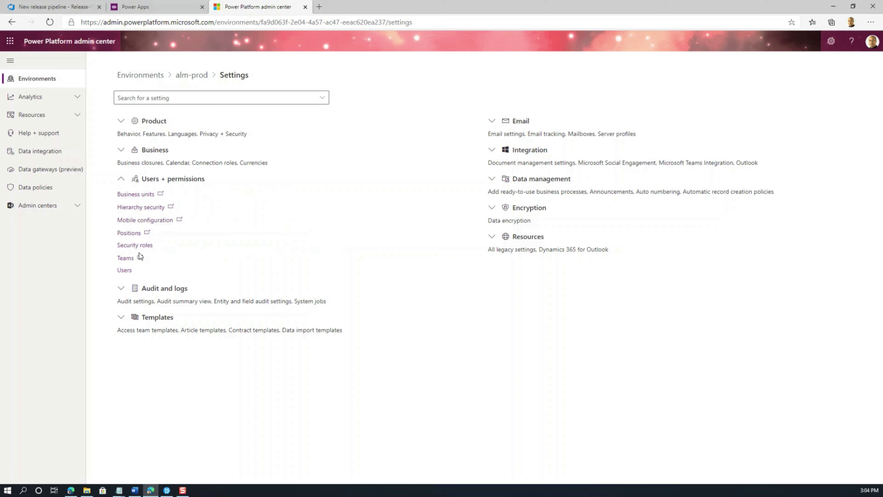
{"action": "left_click", "coordinate": [127, 270]}
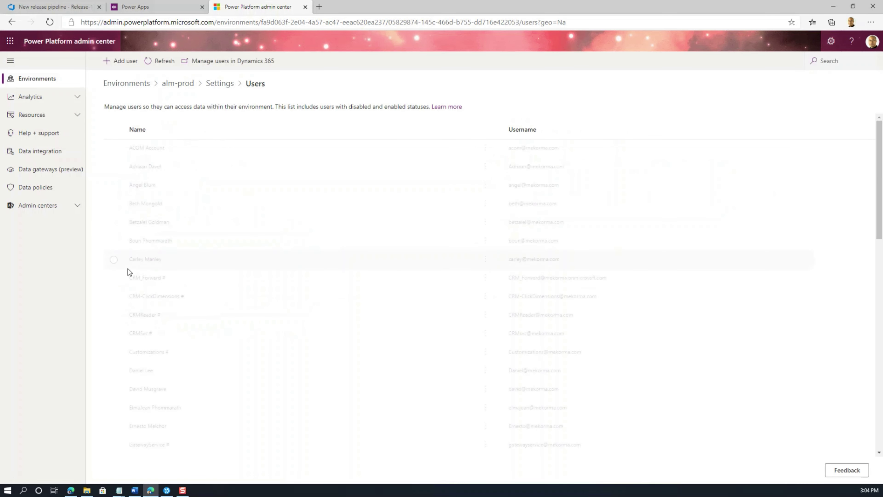
{"action": "left_click", "coordinate": [230, 62]}
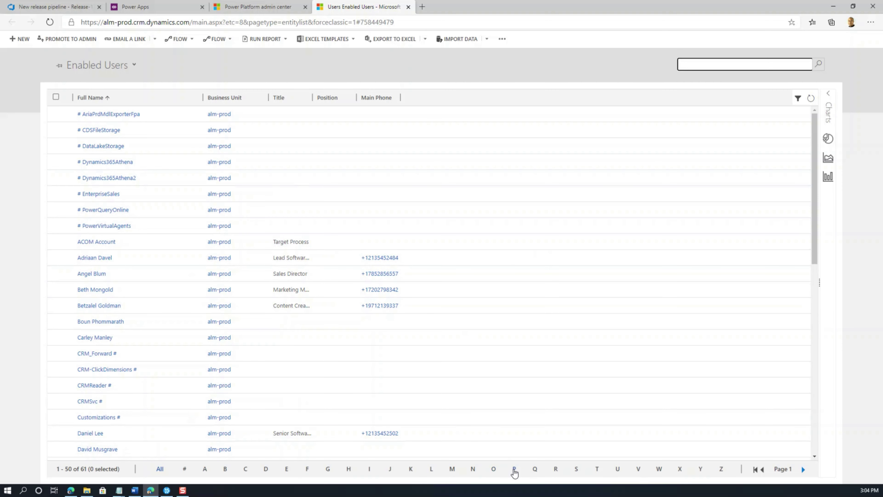
Step: Filter users by 'P' and assign Production User the System Administrator role in alm-prod
{"action": "left_click", "coordinate": [514, 470]}
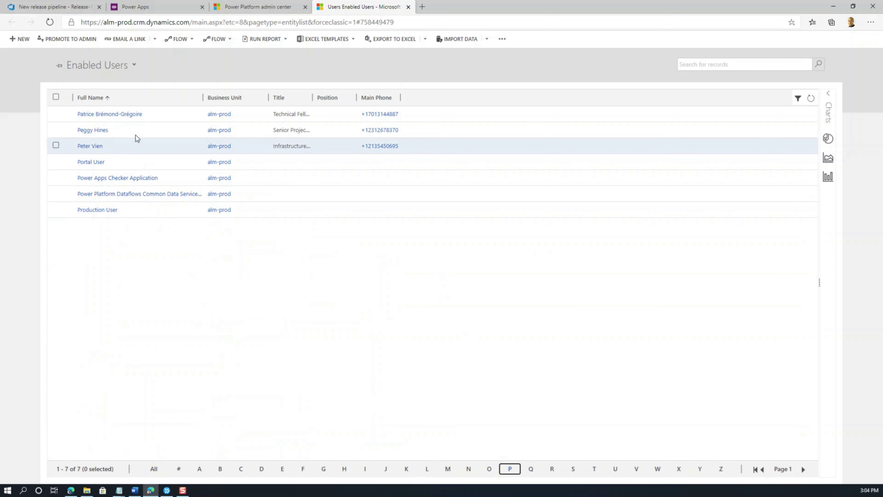
{"action": "left_click", "coordinate": [114, 214]}
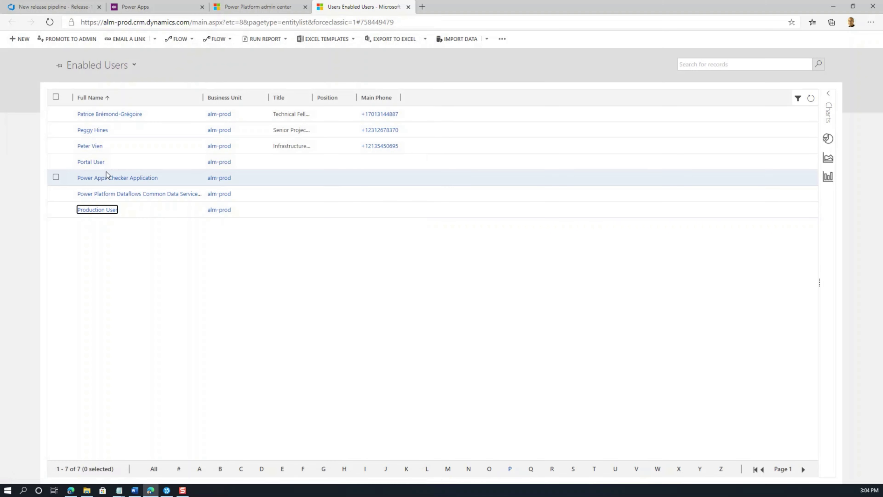
{"action": "left_click", "coordinate": [55, 209]}
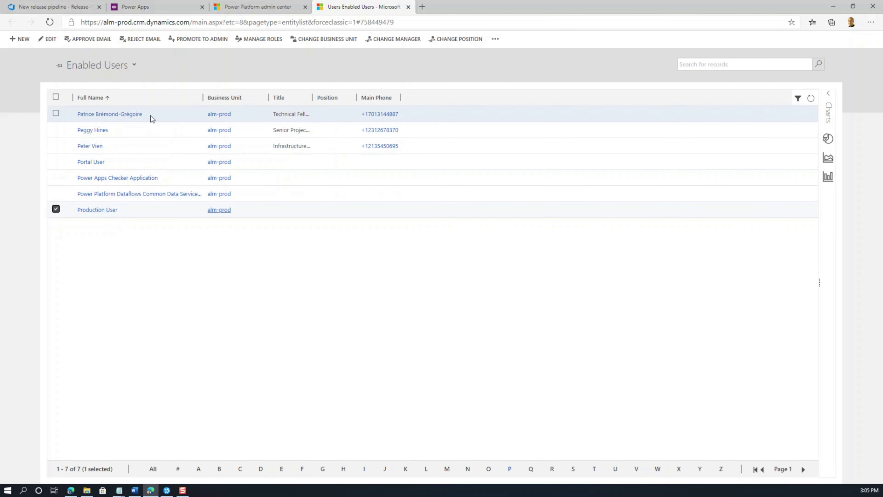
{"action": "left_click", "coordinate": [258, 38]}
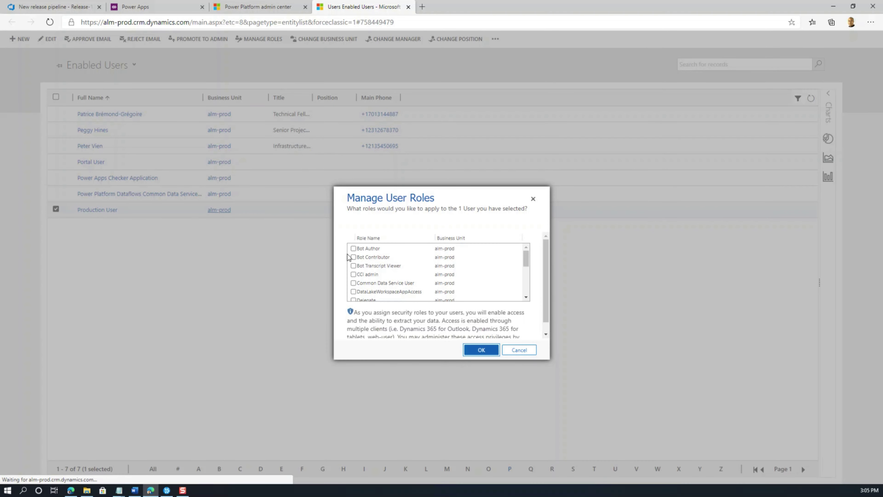
{"action": "left_click_drag", "start_coordinate": [526, 260], "coordinate": [528, 297]}
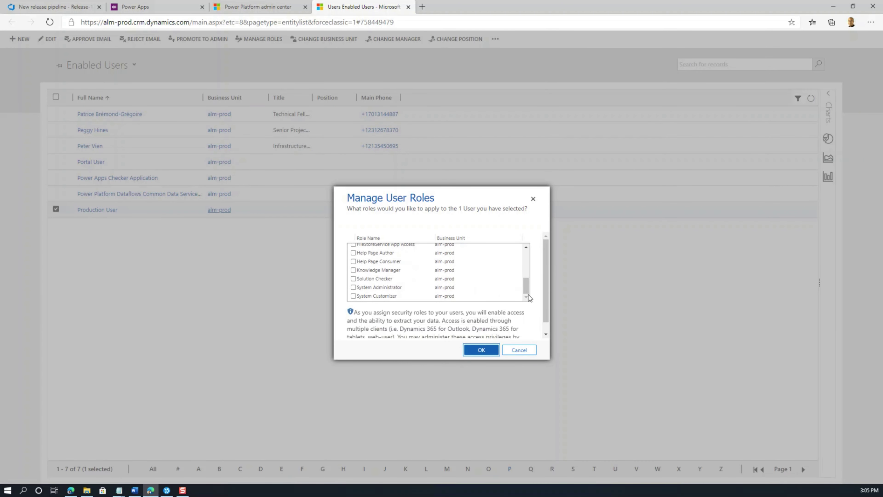
{"action": "left_click", "coordinate": [353, 287]}
{"action": "left_click", "coordinate": [472, 352]}
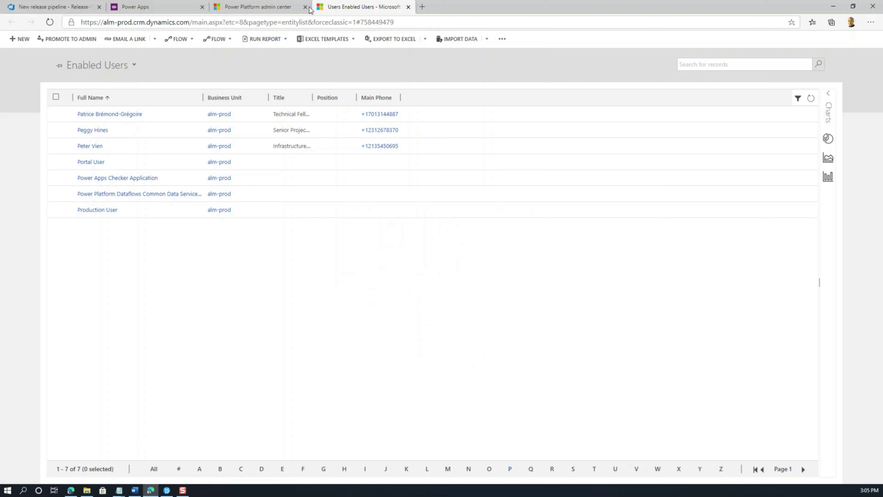
Step: Redeploy Release-1 to the Production stage and confirm with Deploy
{"action": "left_click", "coordinate": [66, 8]}
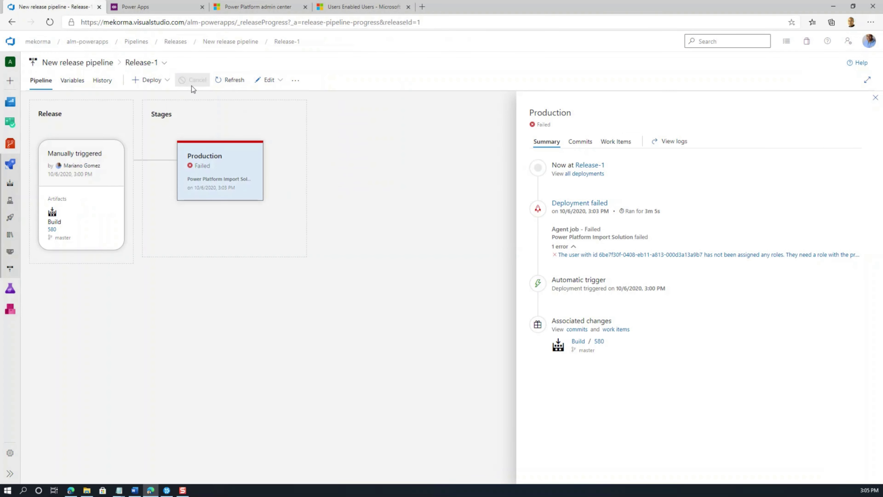
{"action": "left_click", "coordinate": [167, 83]}
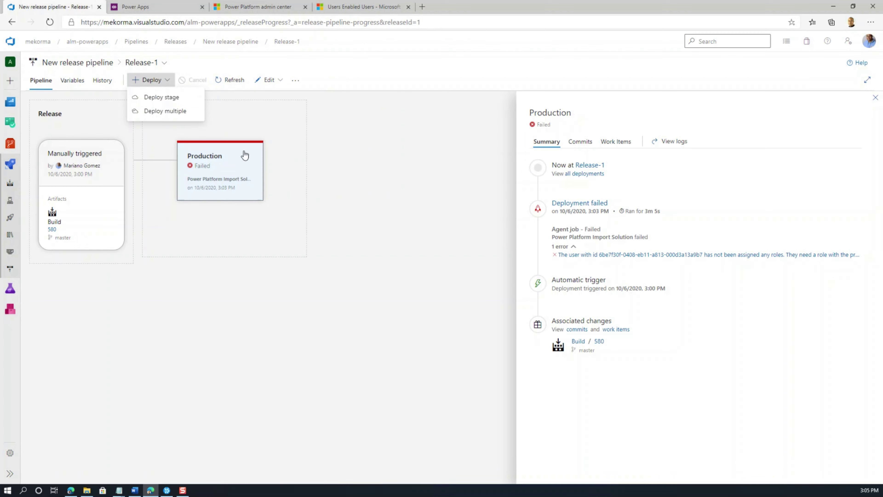
{"action": "left_click", "coordinate": [222, 163]}
{"action": "left_click", "coordinate": [205, 211]}
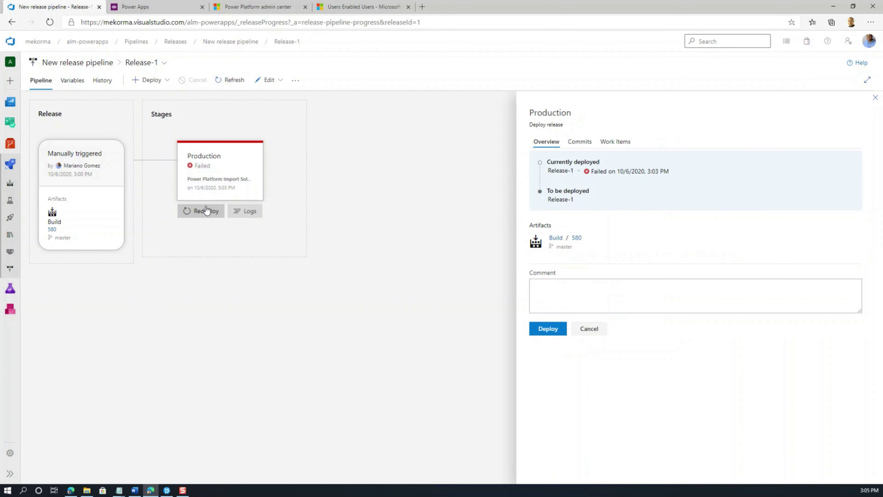
{"action": "left_click", "coordinate": [544, 330]}
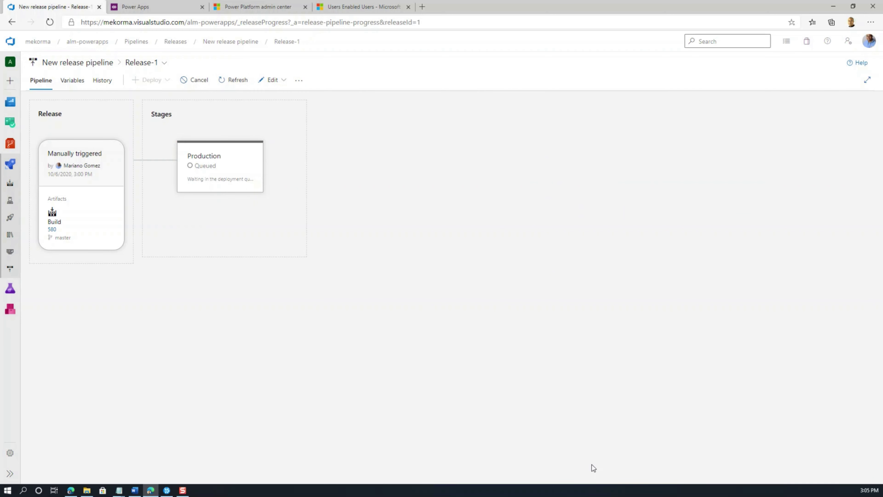
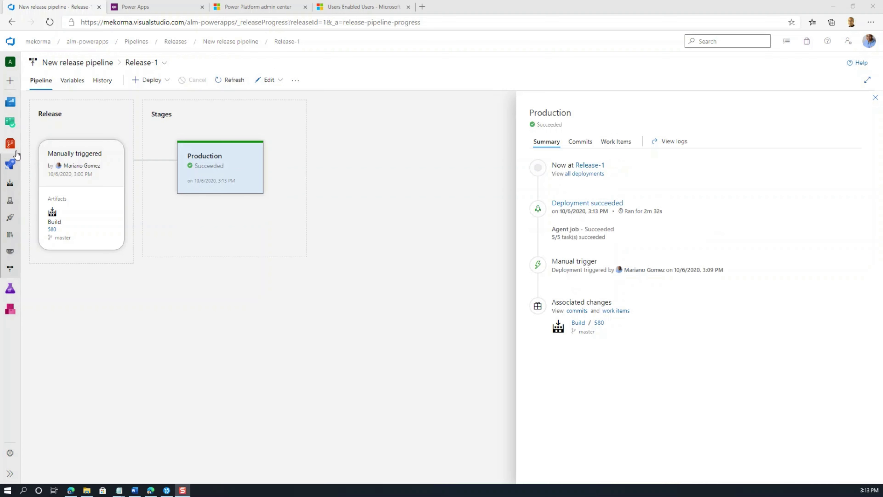
Step: Switch to the Power Apps home for alm-prod now that the Production deployment has succeeded
{"action": "left_click", "coordinate": [136, 7]}
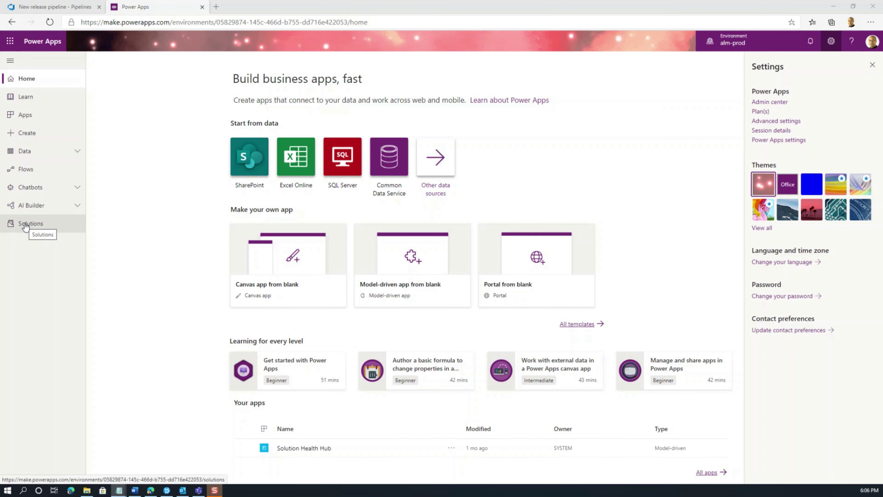
Step: Publish all customizations in alm-solution, then view the alm-prod Apps list
{"action": "left_click", "coordinate": [25, 224]}
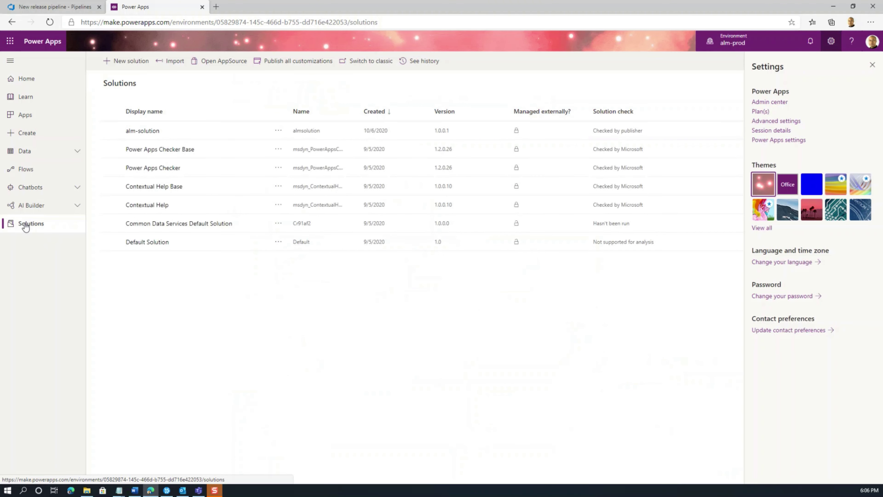
{"action": "left_click", "coordinate": [136, 131]}
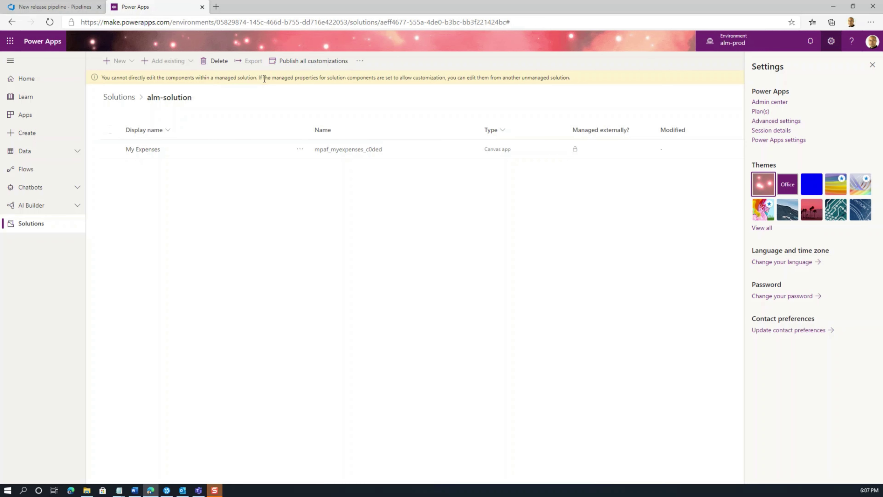
{"action": "left_click", "coordinate": [295, 62]}
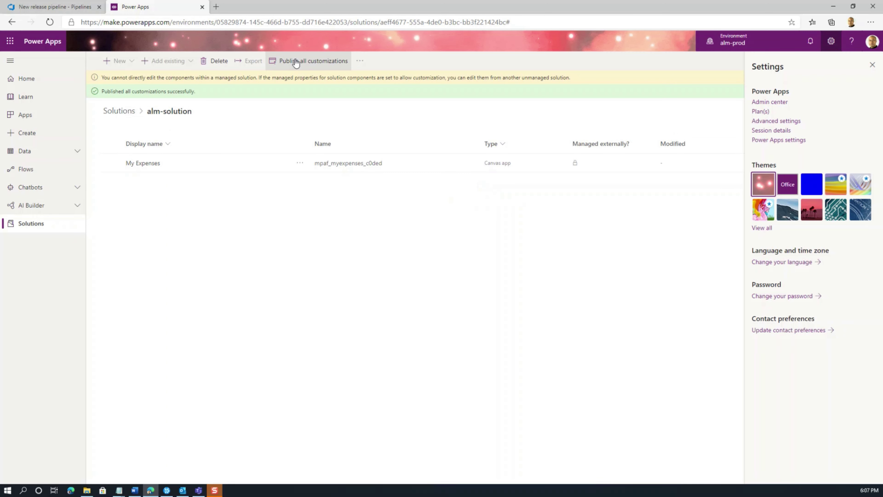
{"action": "left_click", "coordinate": [33, 121]}
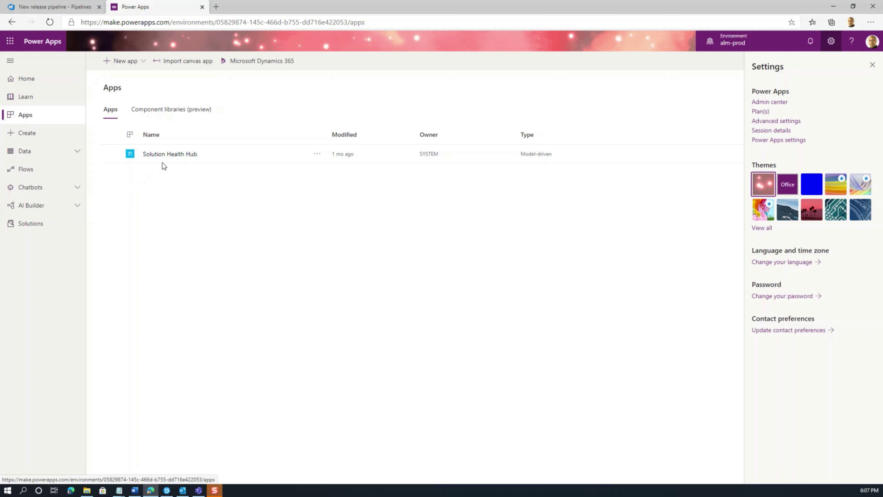
Step: Open the admin center and list alm-prod's Power Apps resources, showing My Expenses (Canvas)
{"action": "left_click", "coordinate": [763, 102]}
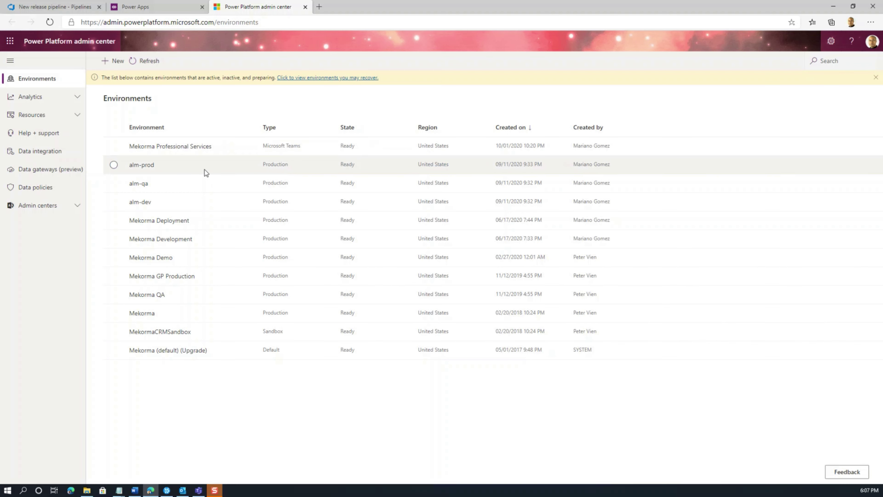
{"action": "left_click", "coordinate": [142, 165]}
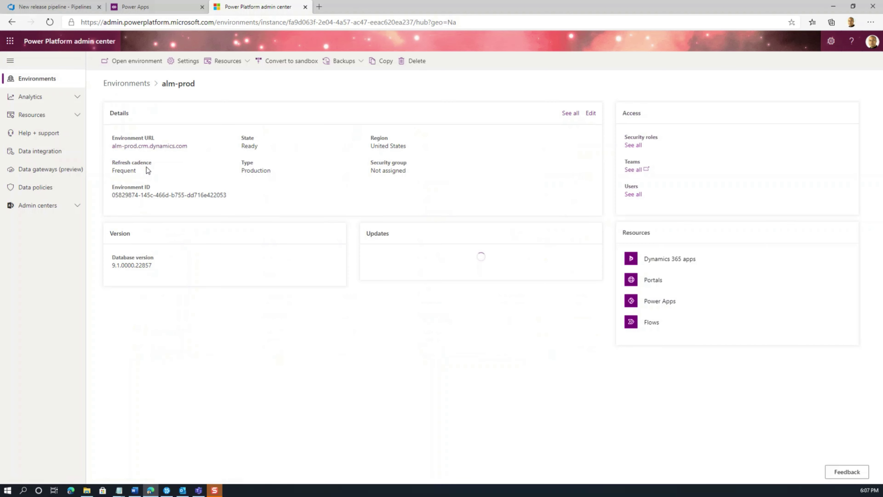
{"action": "left_click", "coordinate": [231, 63]}
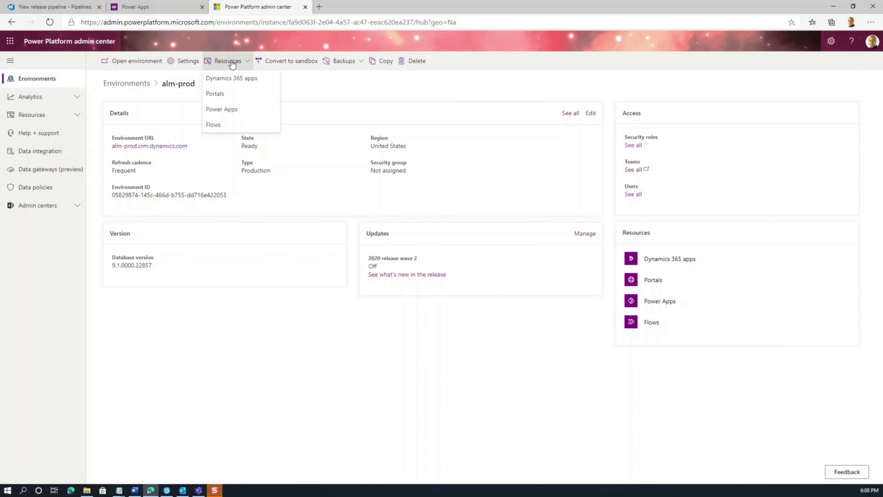
{"action": "left_click", "coordinate": [228, 109]}
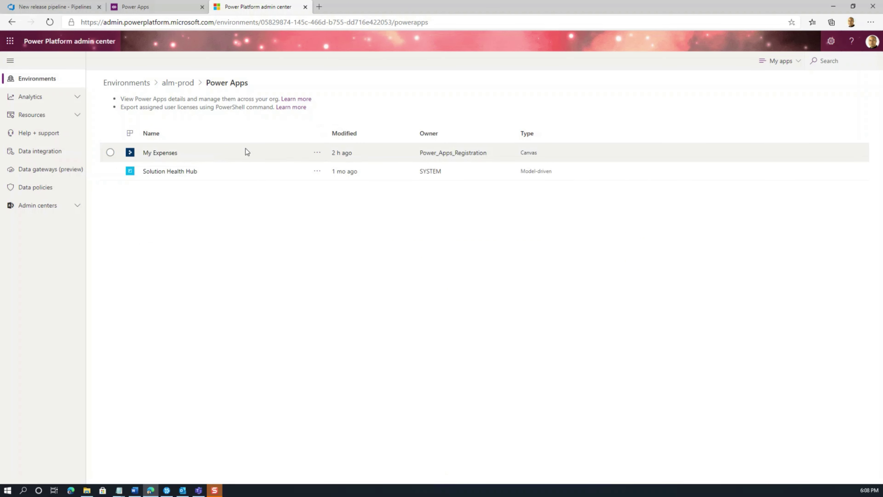
Step: Search for the colleague, add them to My Expenses with Co-owner ticked, and save the permissions
{"action": "left_click", "coordinate": [314, 153]}
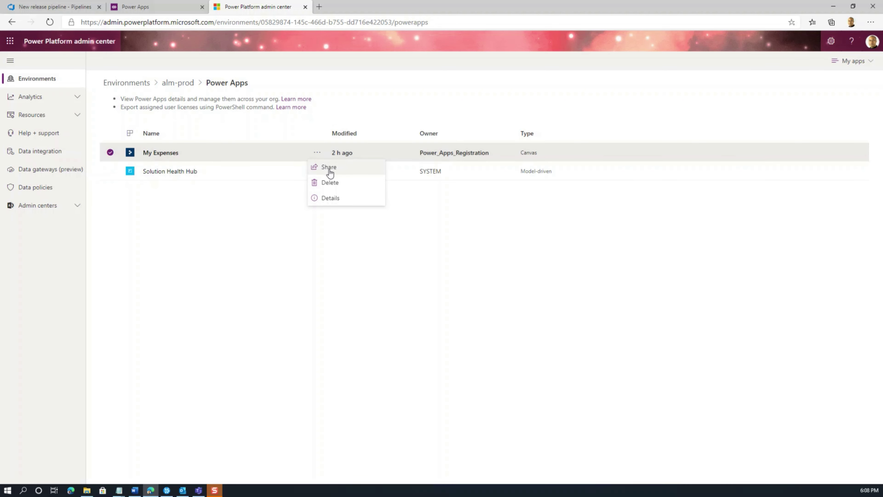
{"action": "left_click", "coordinate": [328, 168]}
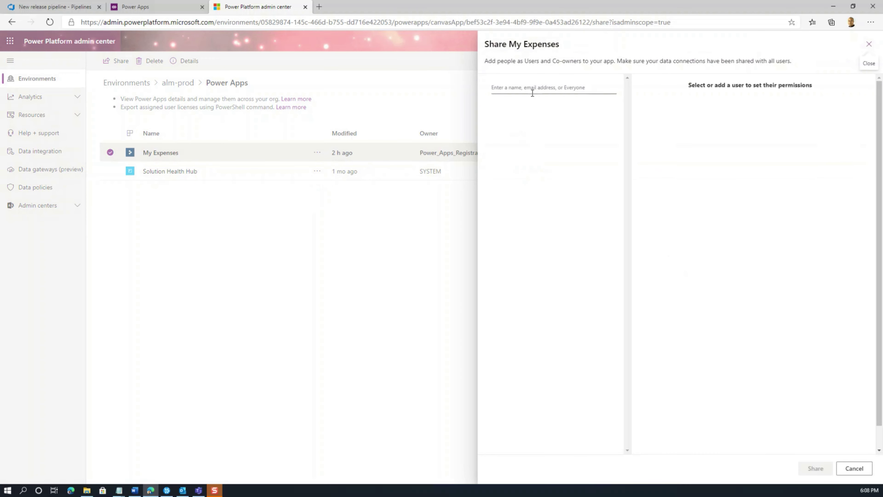
{"action": "left_click", "coordinate": [529, 88]}
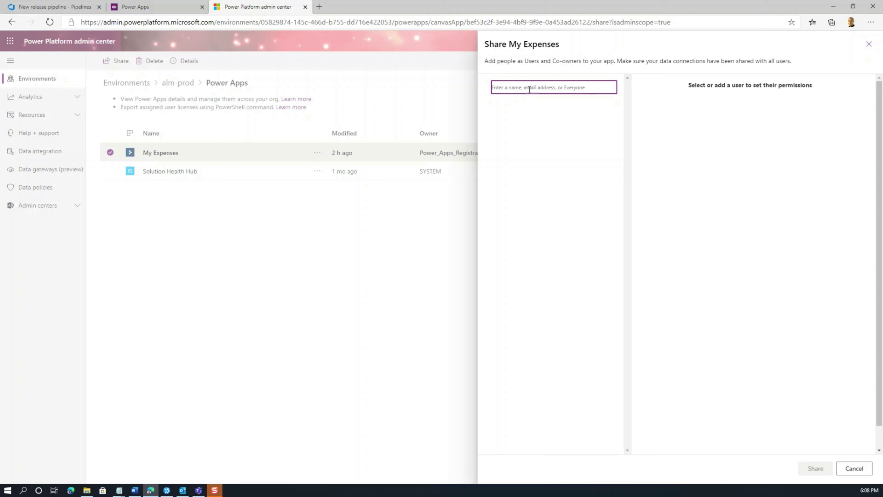
{"action": "type", "text": "mariano"}
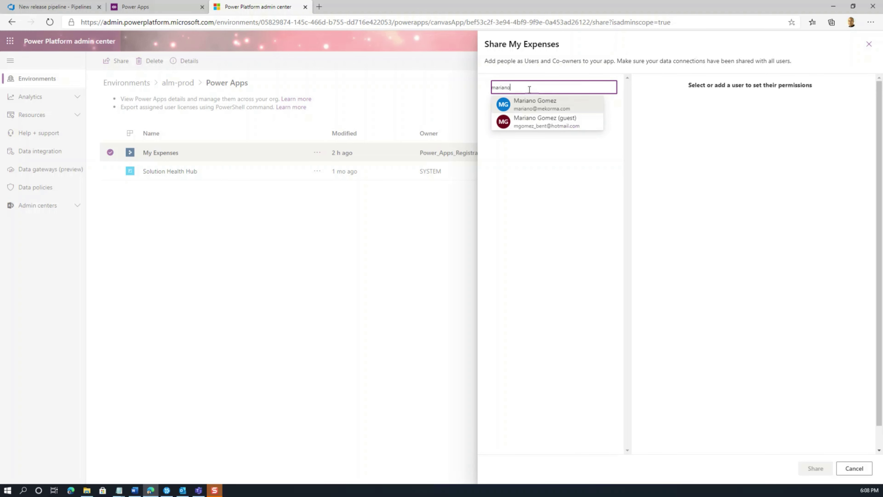
{"action": "left_click", "coordinate": [538, 103]}
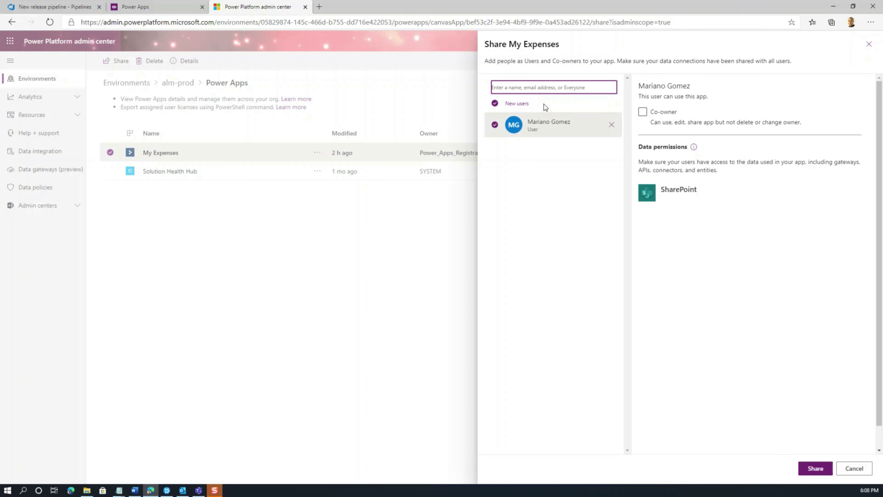
{"action": "left_click", "coordinate": [643, 113]}
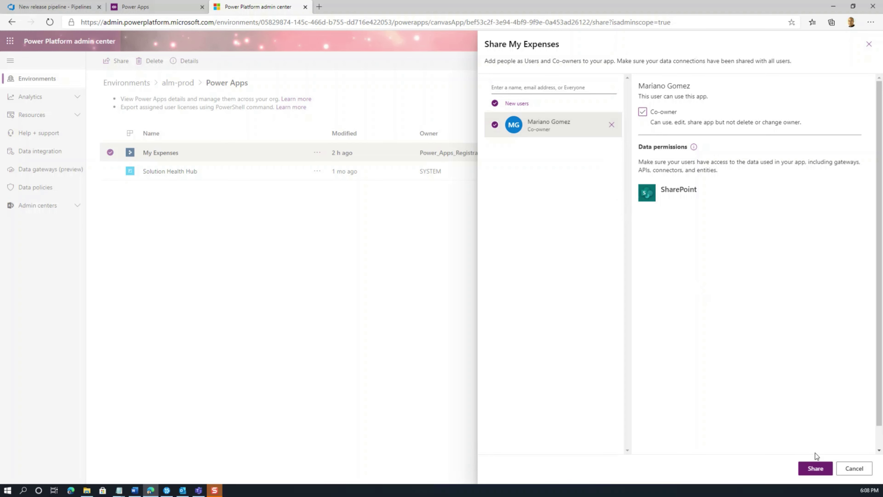
{"action": "right_click", "coordinate": [815, 467]}
{"action": "left_click", "coordinate": [814, 468]}
{"action": "left_click", "coordinate": [815, 470]}
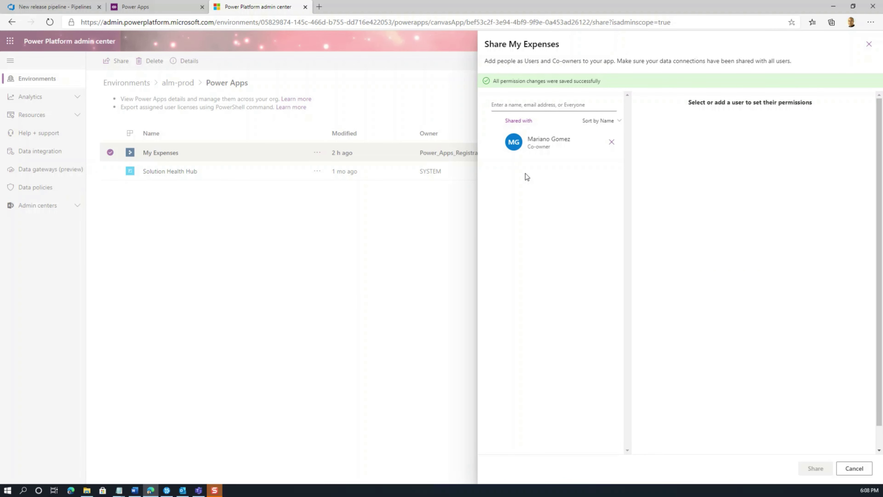
{"action": "left_click", "coordinate": [852, 467]}
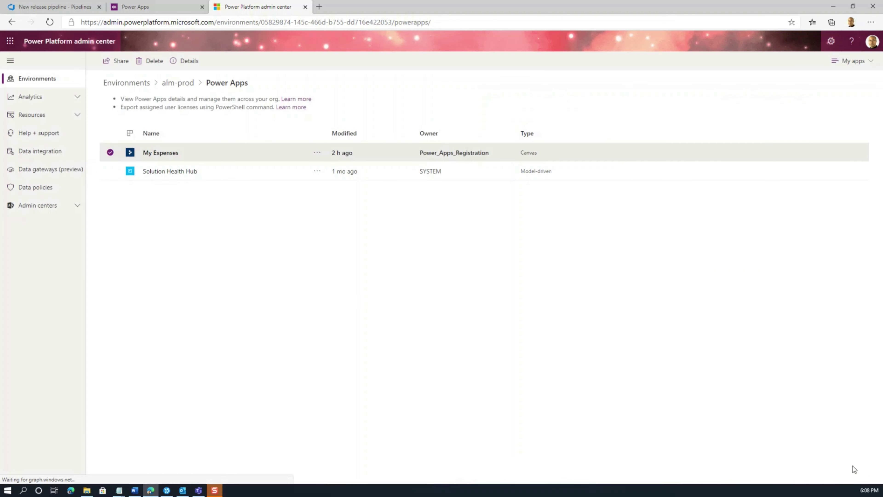
Step: Refresh the Apps list, launch My Expenses and allow SharePoint access to reach its dashboard
{"action": "left_click", "coordinate": [305, 7]}
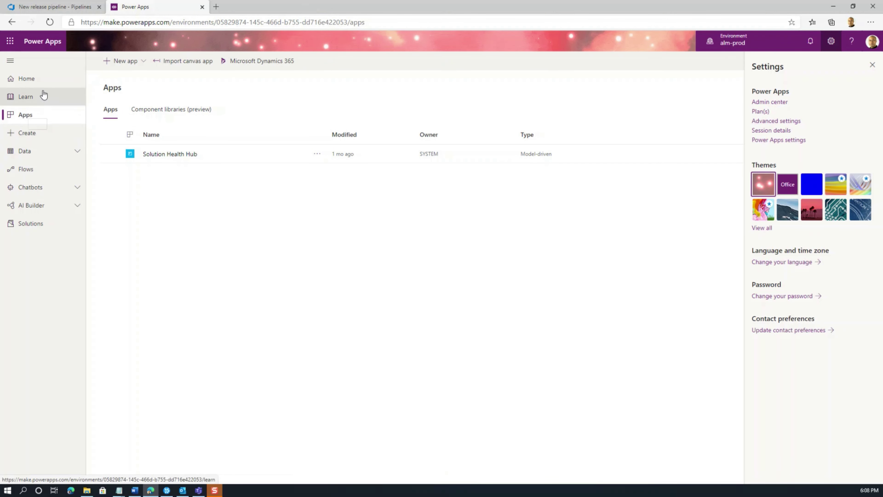
{"action": "left_click", "coordinate": [49, 22]}
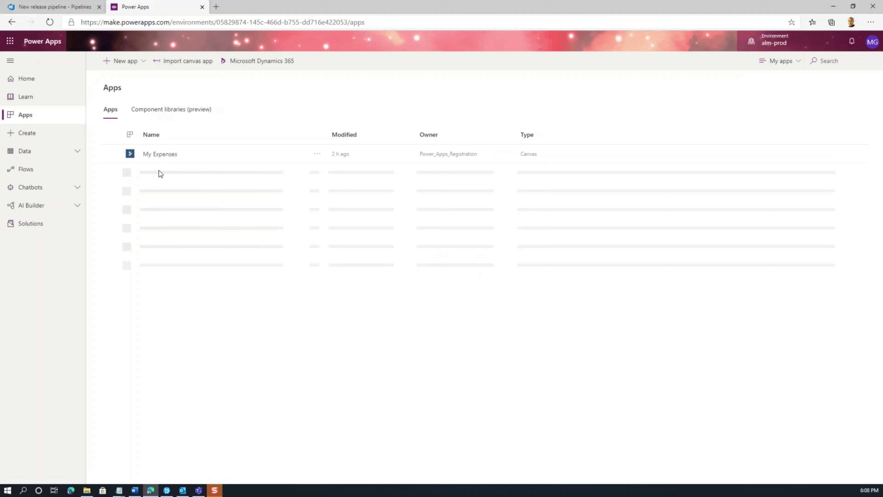
{"action": "left_click", "coordinate": [159, 155]}
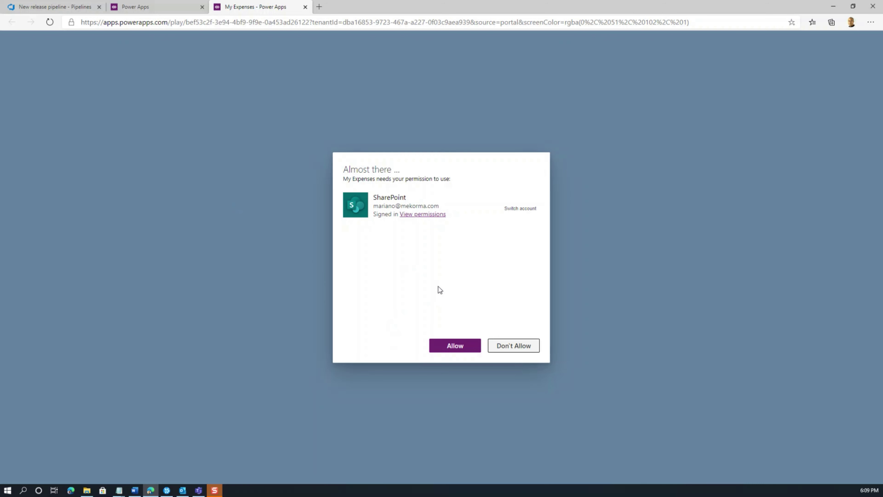
{"action": "left_click", "coordinate": [464, 345]}
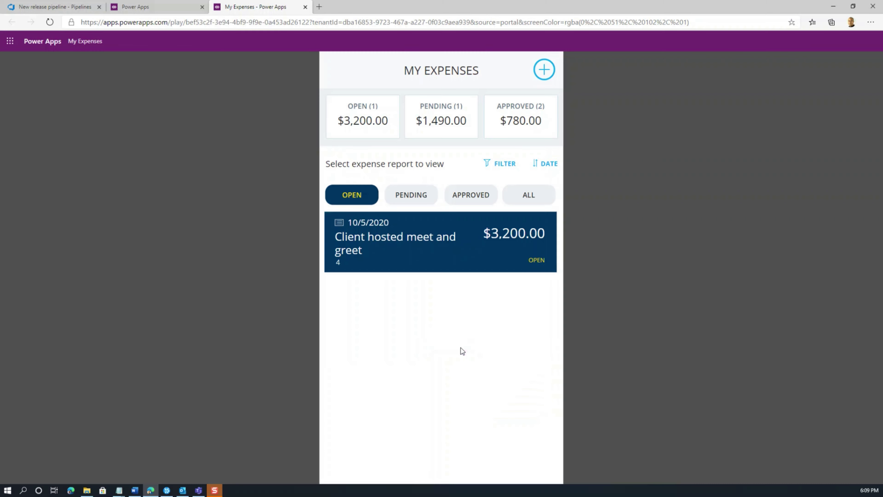